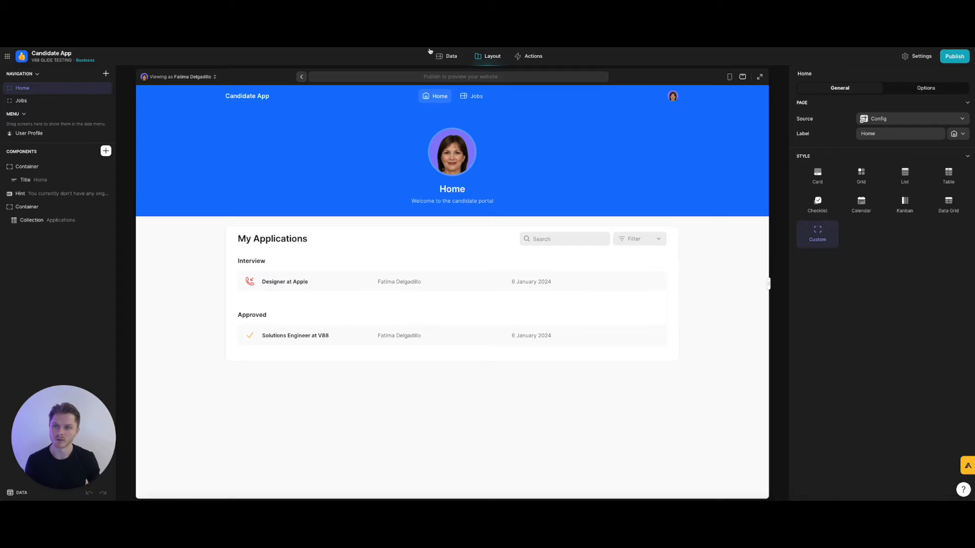
Switch to the Data editor and view the Candidates table.
left_click(445, 56)
left_click(62, 118)
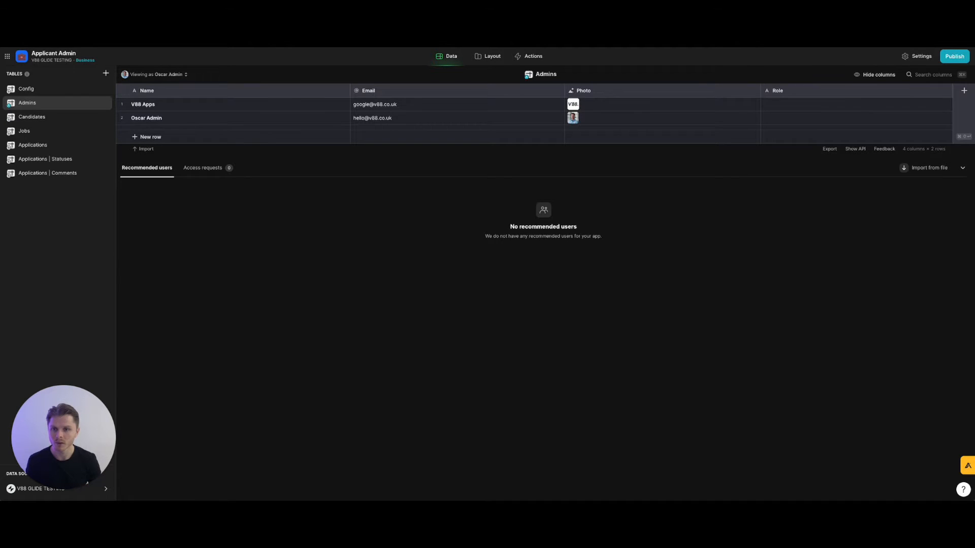
Return to the layout editor on the Candidates screen listing six candidates.
left_click(491, 56)
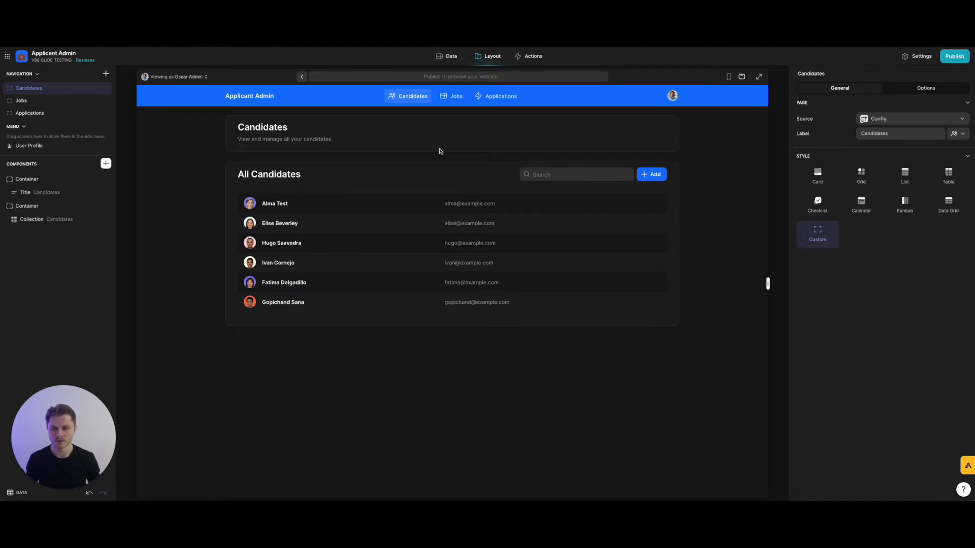
Look up the admins' email addresses in the Admins table, glancing at the Config table.
left_click(447, 58)
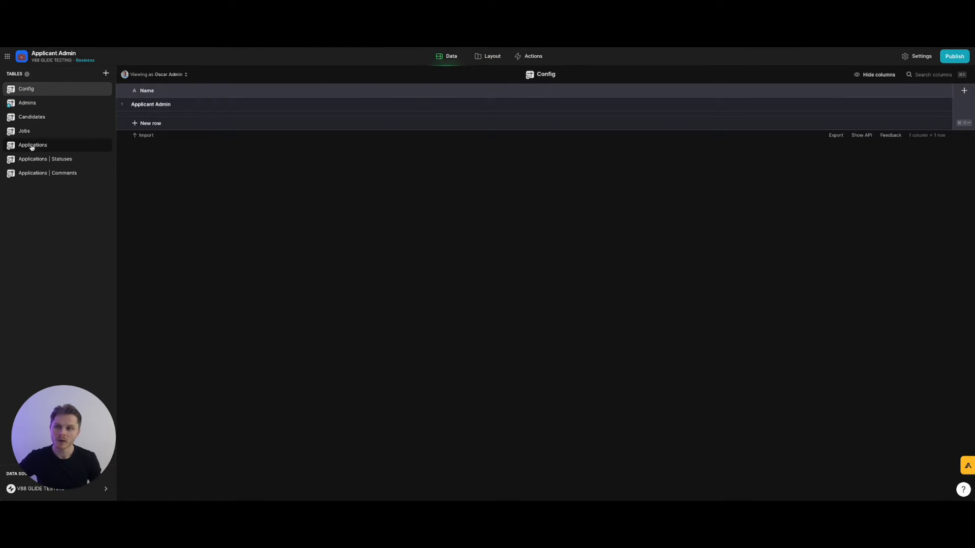
left_click(34, 104)
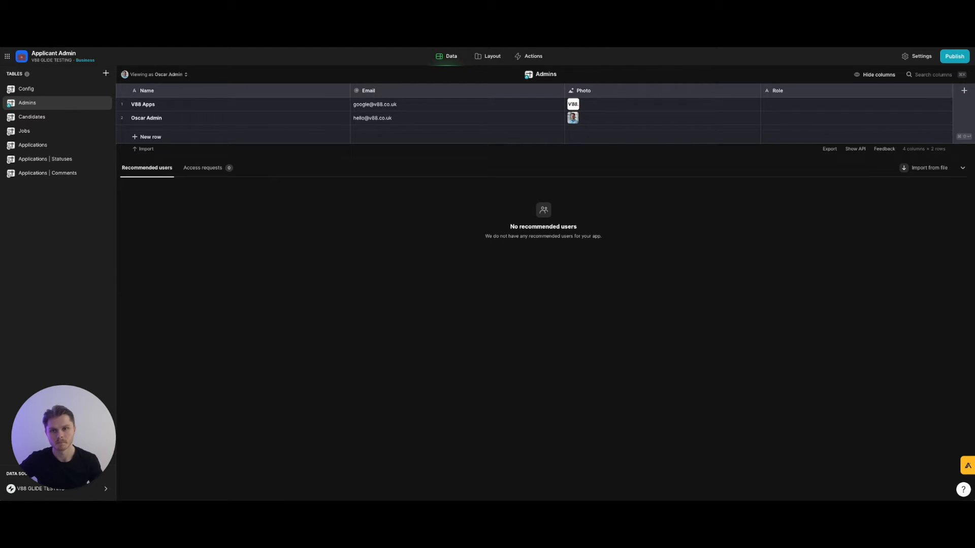
left_click(31, 90)
left_click(48, 105)
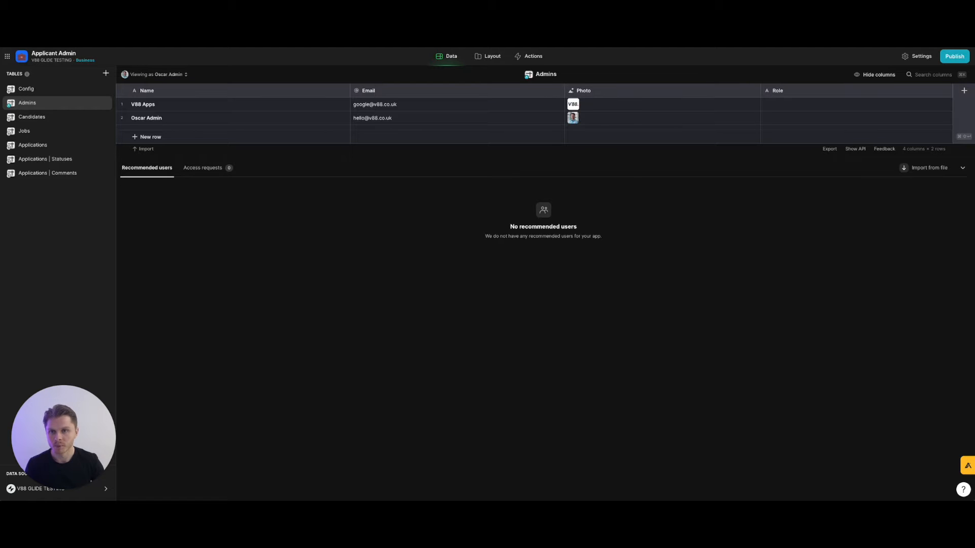
left_click(68, 221)
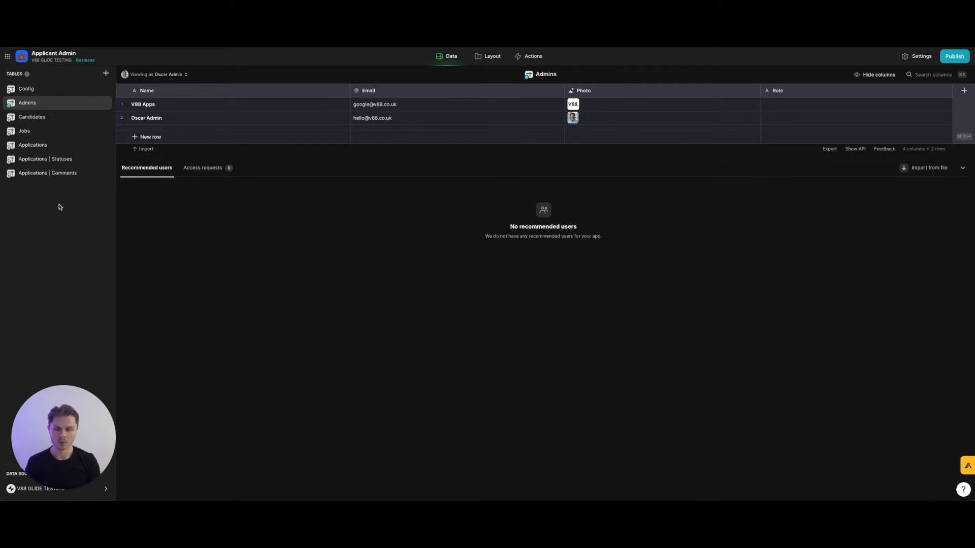
Go back to the Candidates screen layout after rechecking the Admins table.
left_click(491, 57)
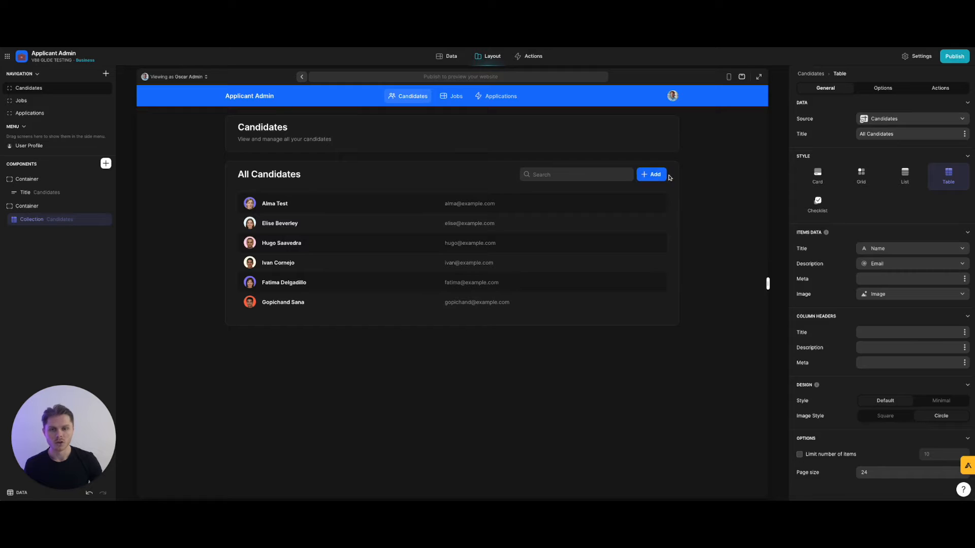
left_click(442, 56)
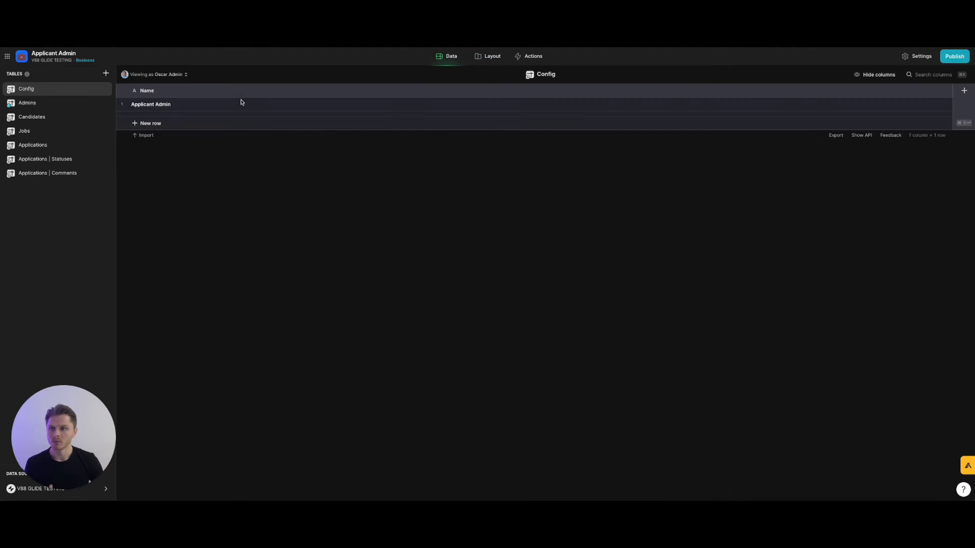
left_click(47, 102)
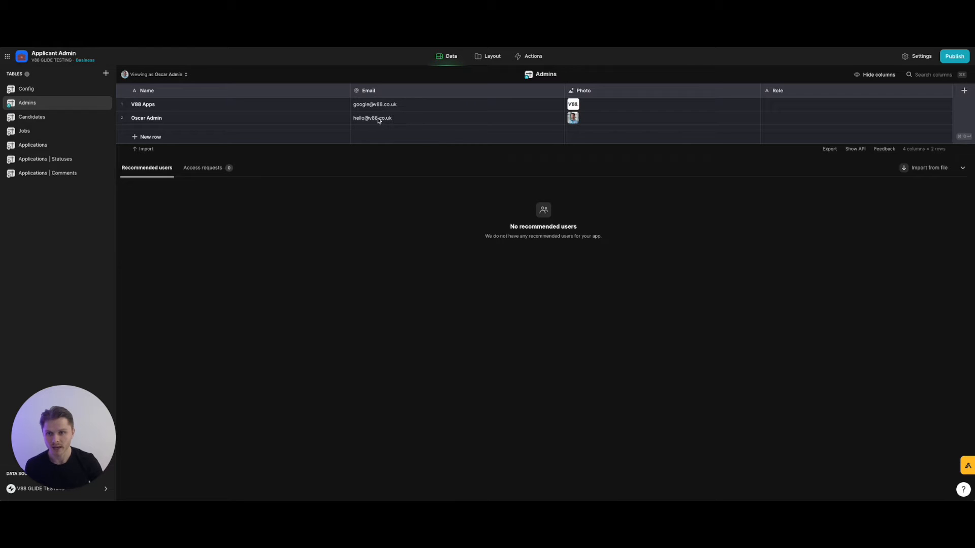
left_click(481, 56)
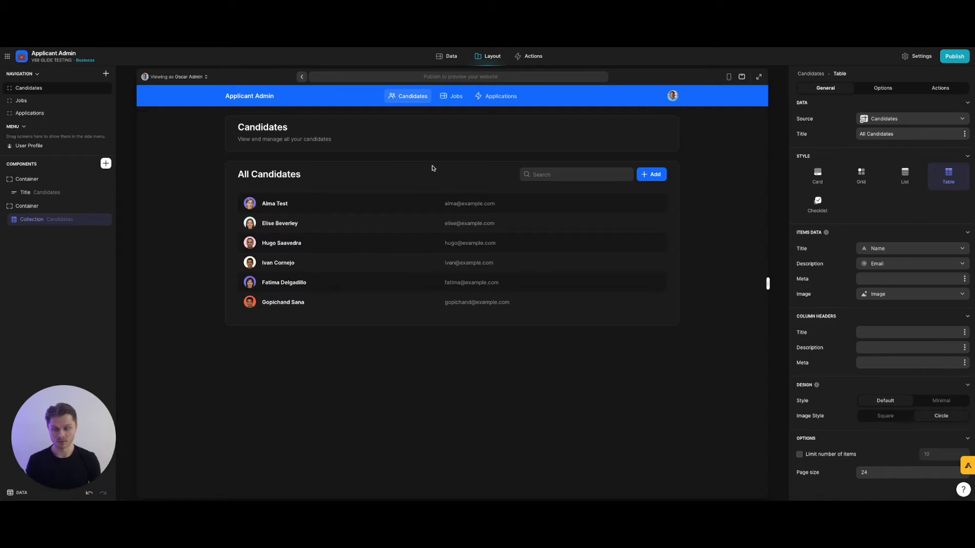
Bring up the settings of the Candidates collection's Add action.
left_click(876, 91)
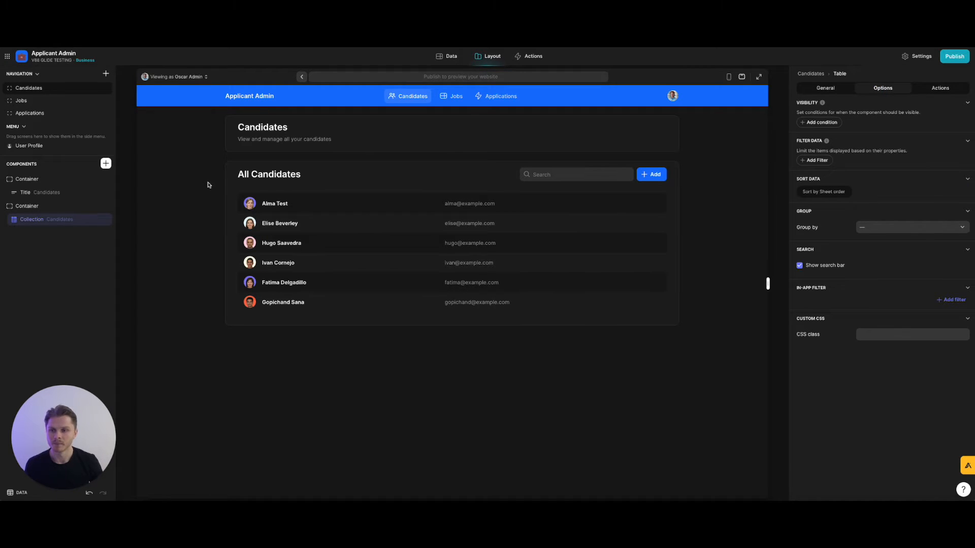
double_click(46, 219)
left_click(181, 223)
left_click(942, 84)
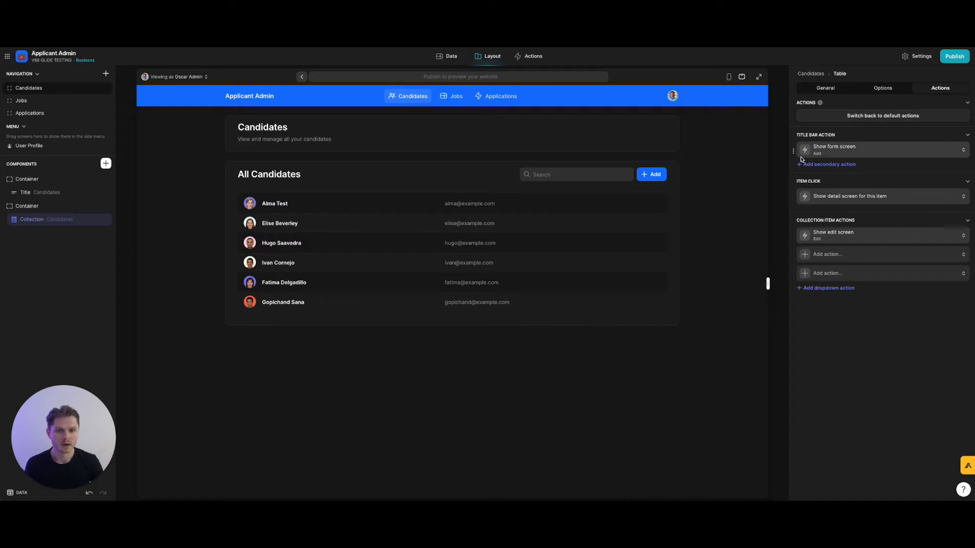
left_click(848, 151)
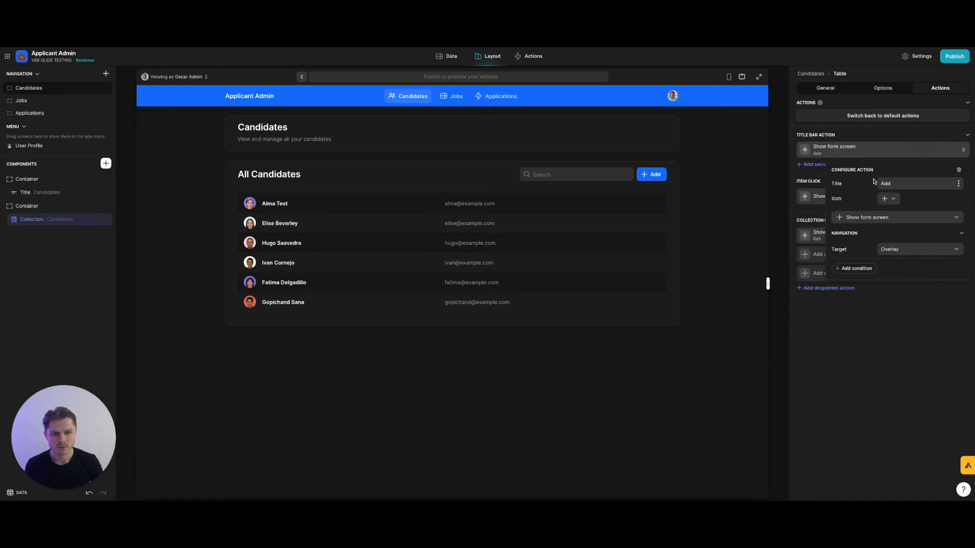
Condition the Add action on the signed-in user's Email not being the admin's email.
left_click(858, 269)
left_click(892, 293)
mouse_move(886, 321)
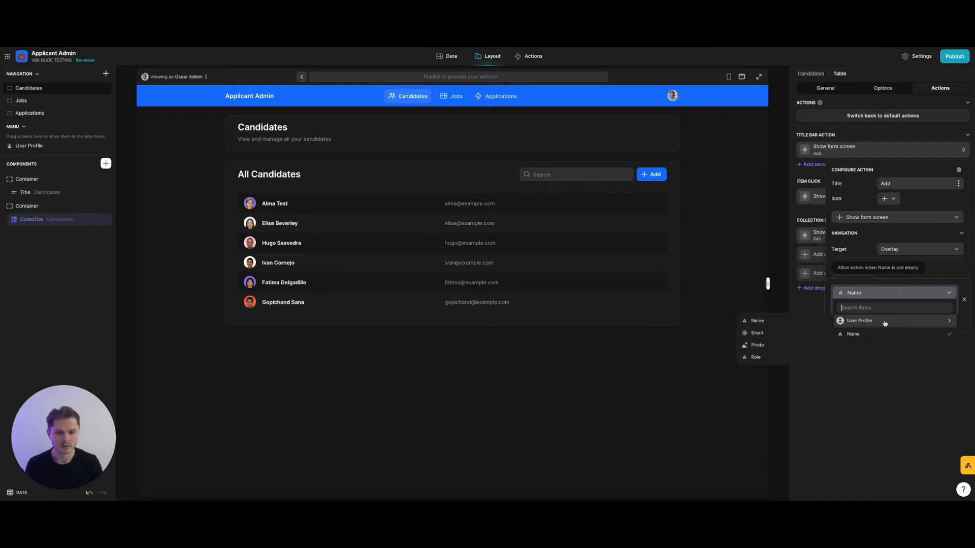
left_click(804, 334)
left_click(862, 307)
left_click(838, 322)
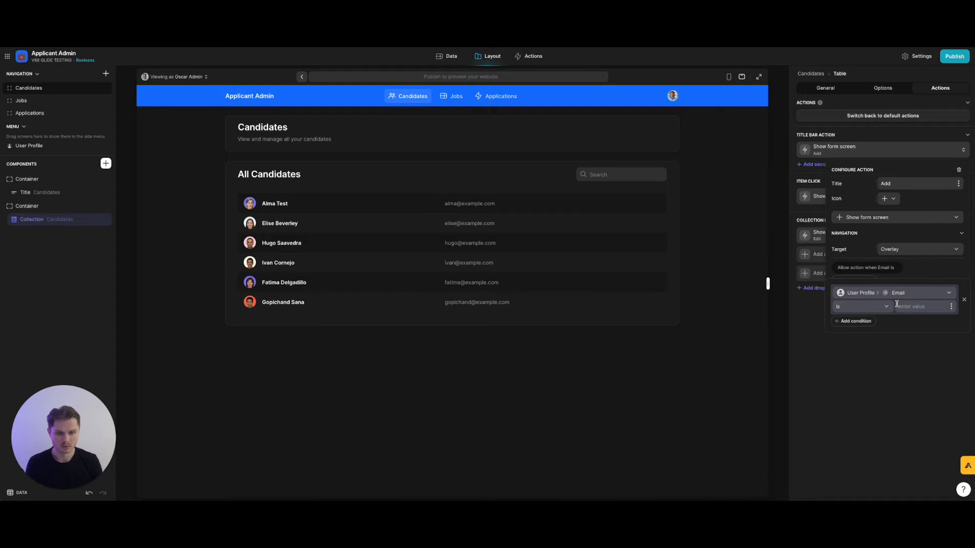
left_click(860, 308)
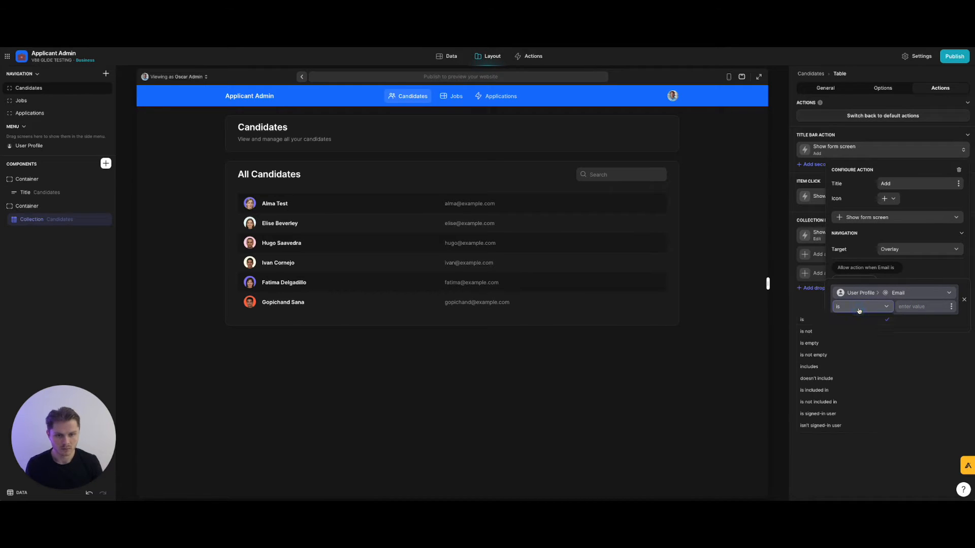
left_click(847, 332)
left_click(919, 307)
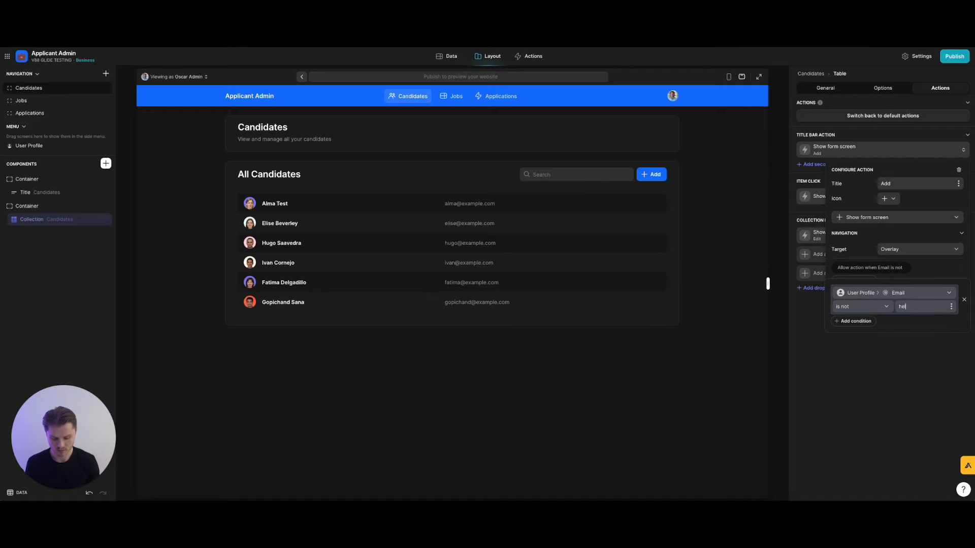
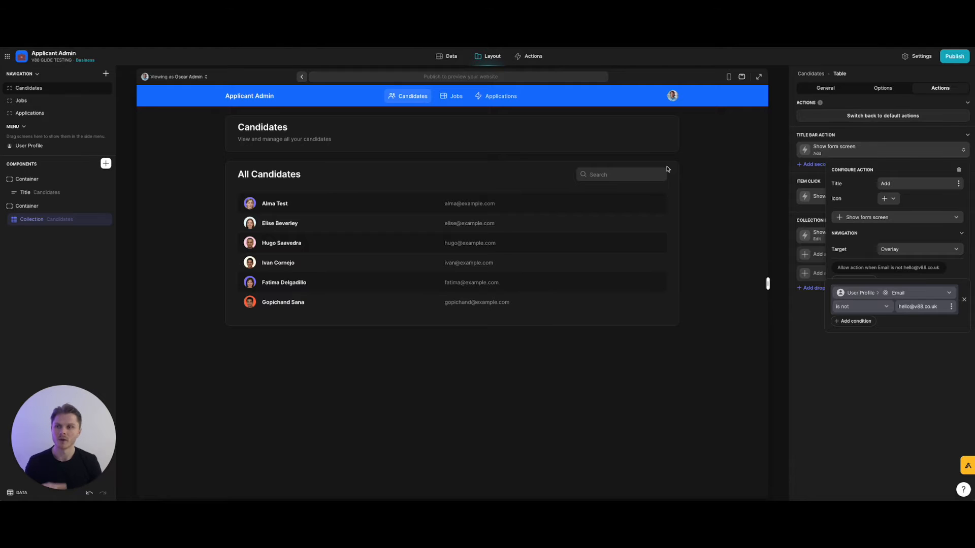
Remove both Add action conditions again and switch to the data tables.
left_click(855, 321)
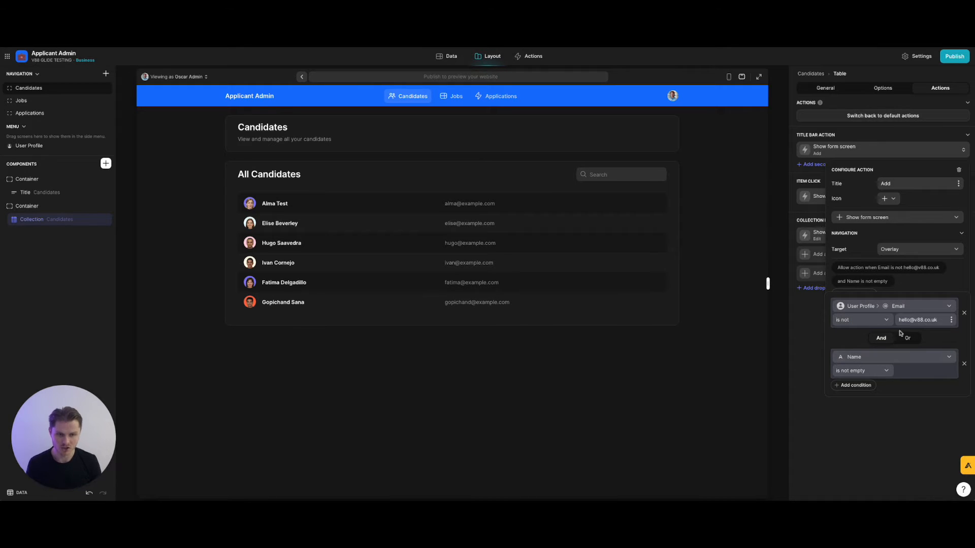
left_click(963, 313)
left_click(964, 299)
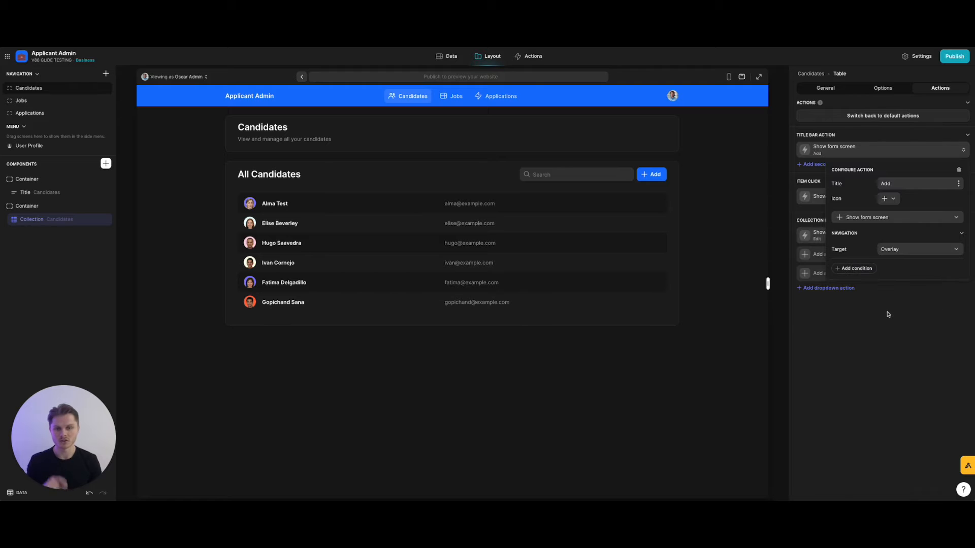
left_click(887, 312)
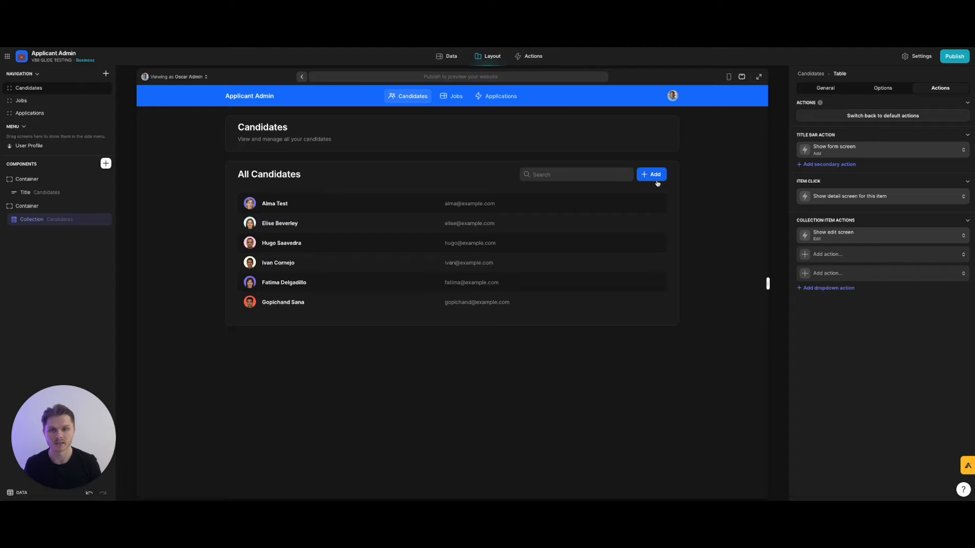
left_click(447, 56)
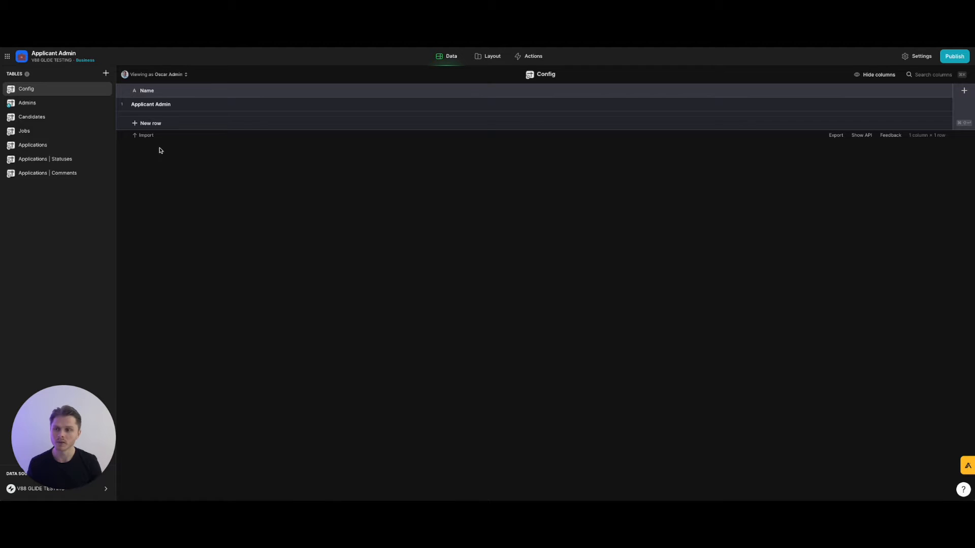
Create a blank table named User | Permissions and place it below Admins.
left_click(105, 75)
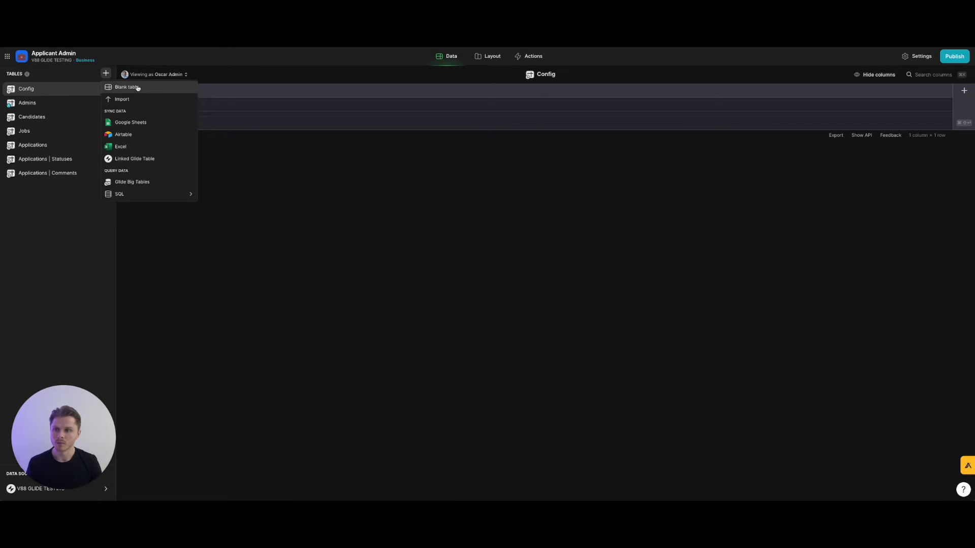
left_click(136, 88)
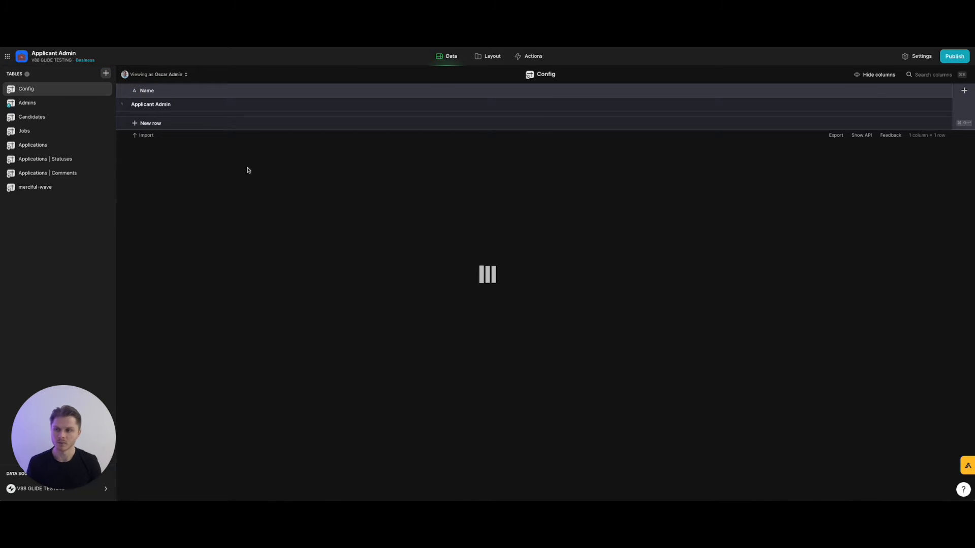
type("User")
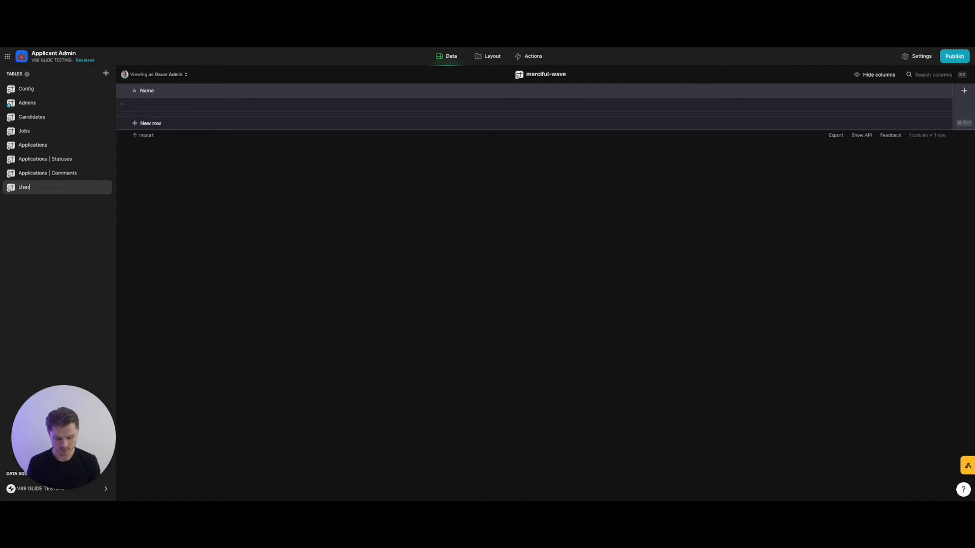
type(" | Permissions")
key("Return")
left_click_drag(42, 189, 45, 115)
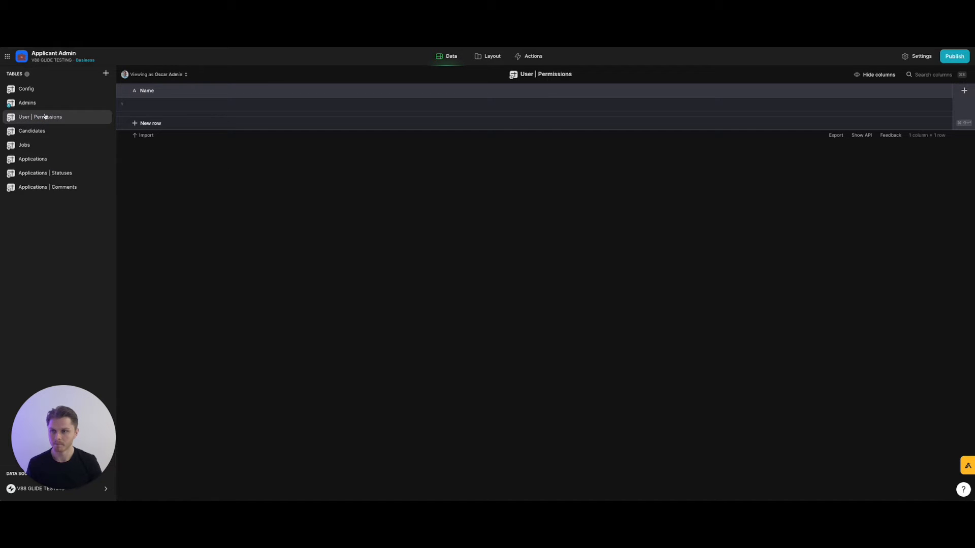
Rename the new table's Name column to ID.
left_click(947, 92)
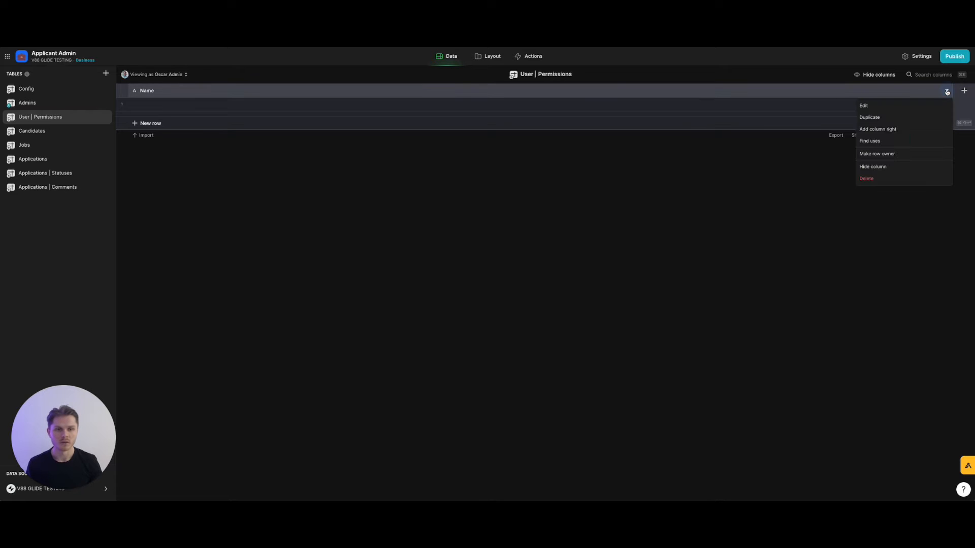
left_click(915, 107)
type("ID")
left_click(107, 173)
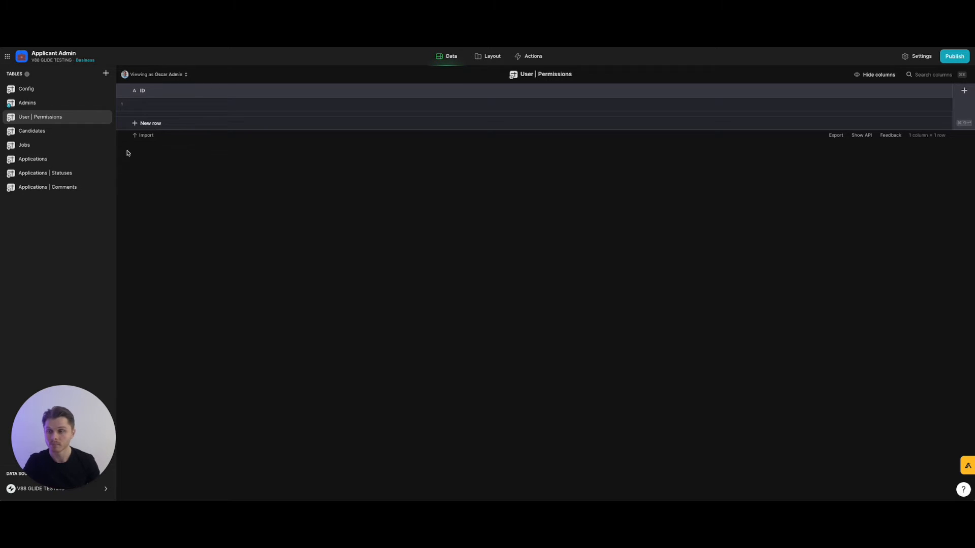
Rename the table from User | Permissions to User | Roles.
right_click(52, 118)
left_click(51, 117)
double_click(50, 116)
left_click(63, 120)
double_click(60, 118)
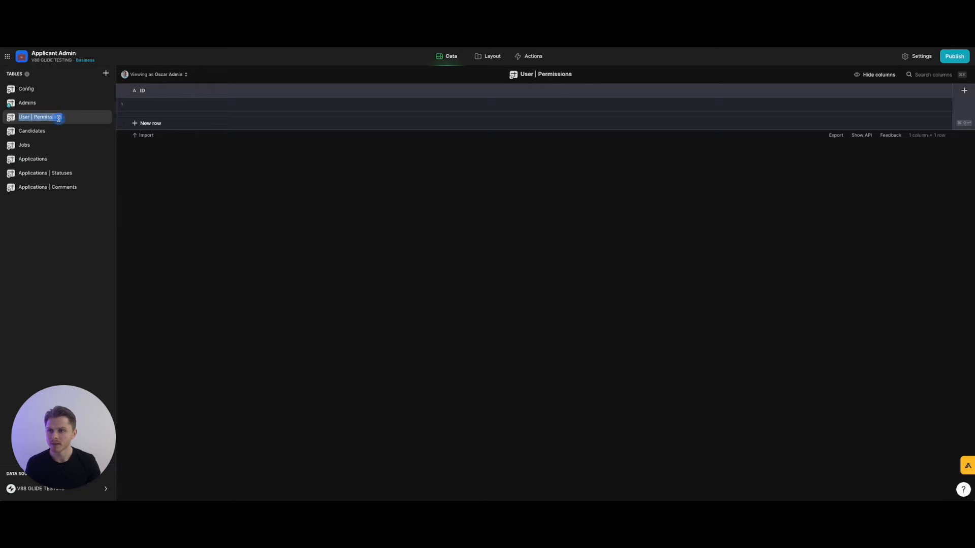
key("Right")
key("BackSpace")
key("BackSpace")
key("BackSpace")
key("BackSpace")
key("BackSpace")
type("Roles")
key("Return")
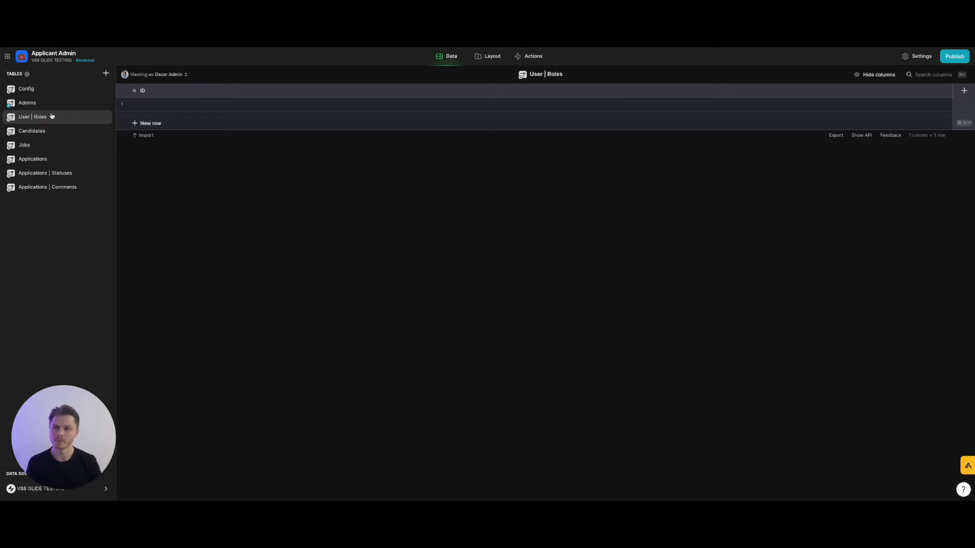
Fill three rows' IDs with admin, recruiter and read-only, and insert a column right of ID.
left_click(145, 124)
left_click(184, 104)
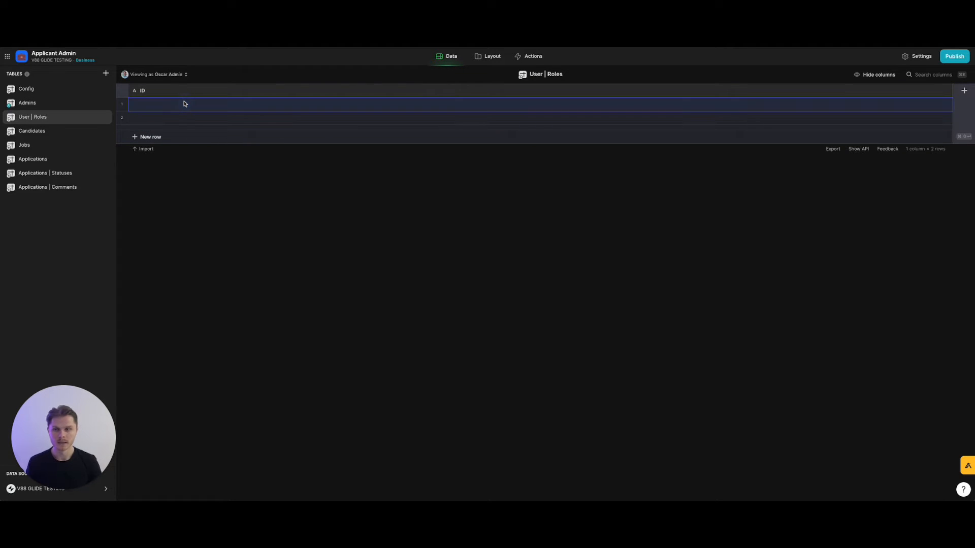
type("admin")
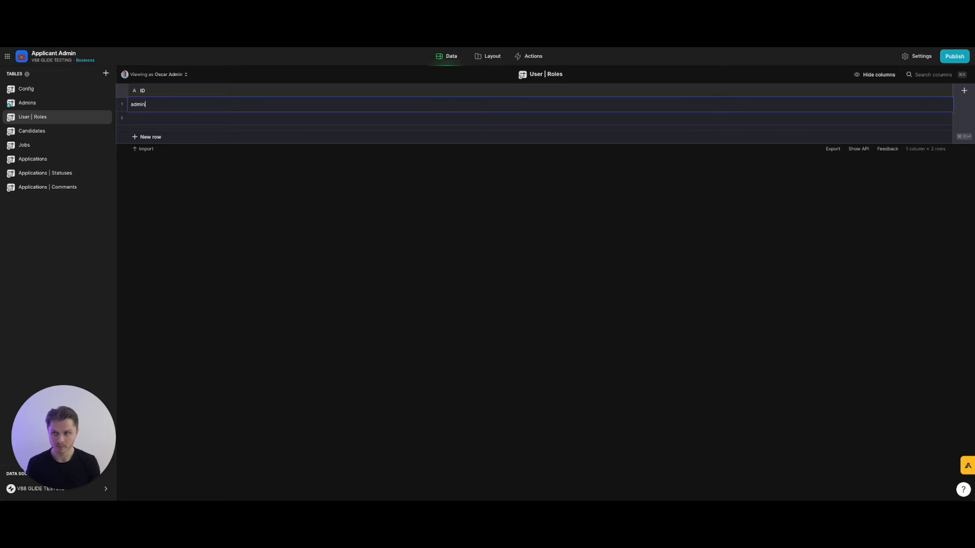
left_click(186, 117)
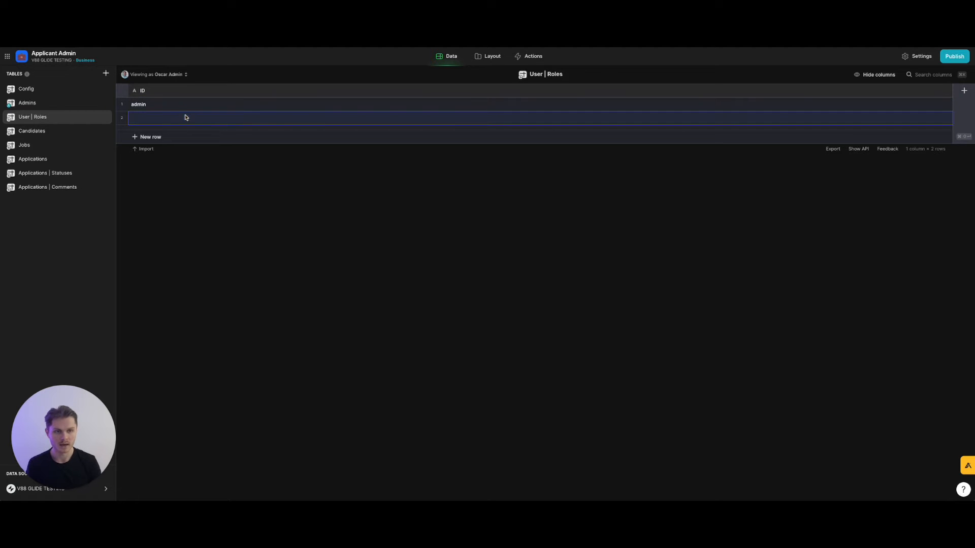
type("recruiter")
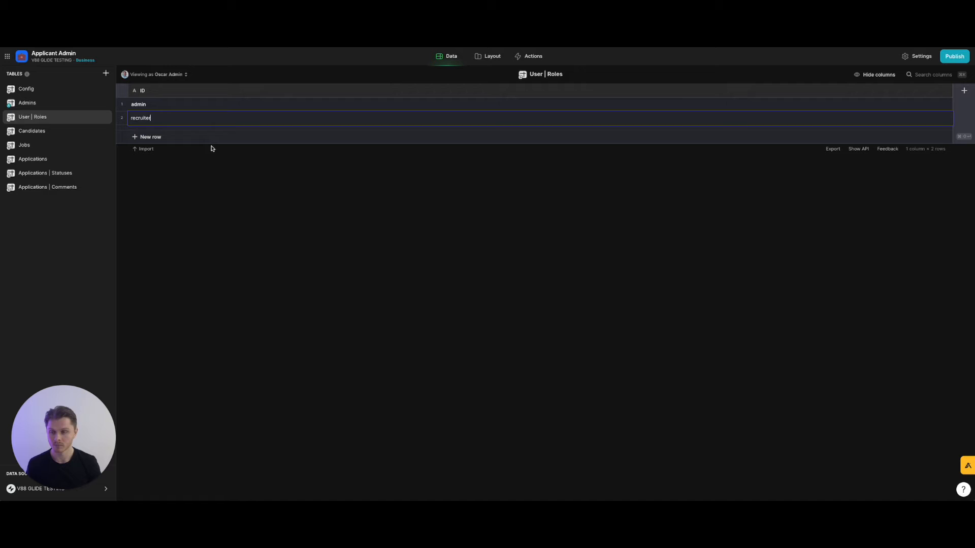
key("Return")
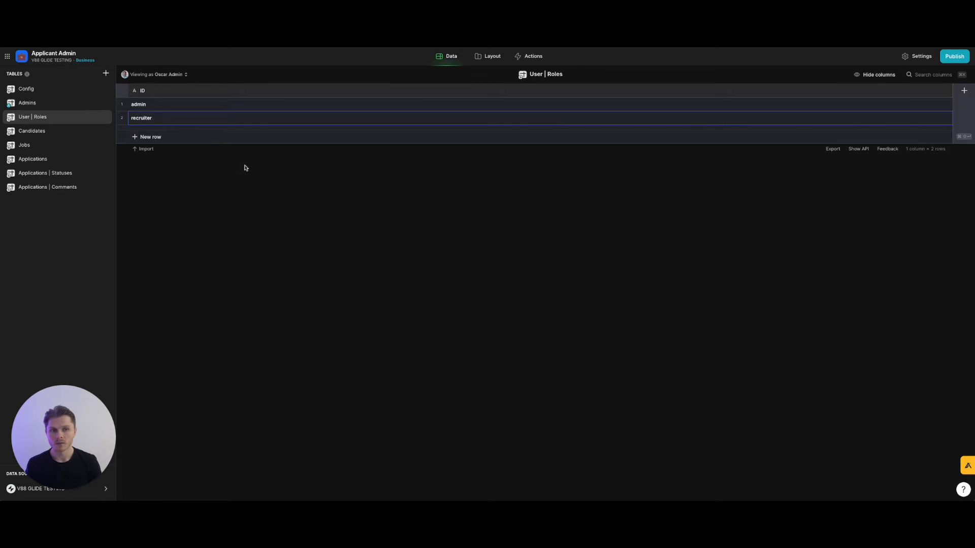
left_click(136, 137)
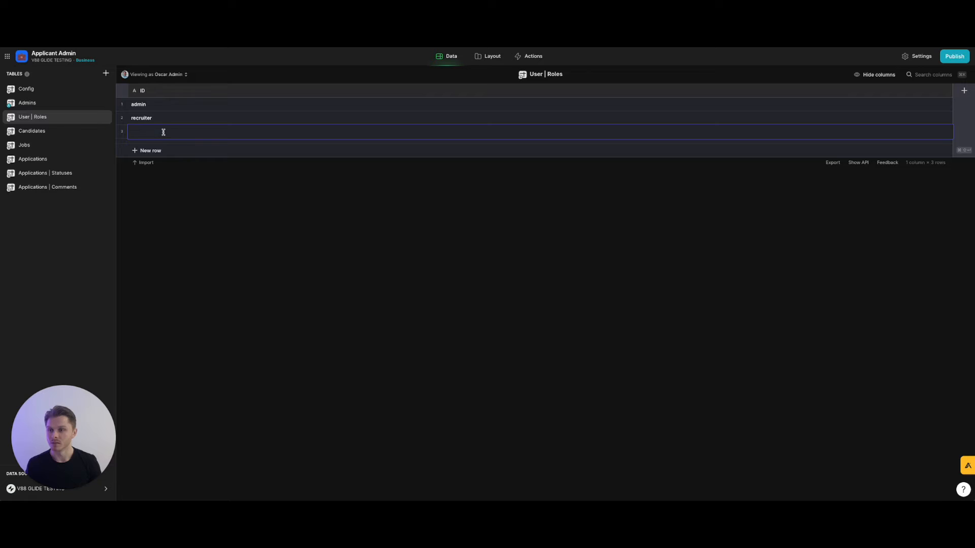
type("read-only")
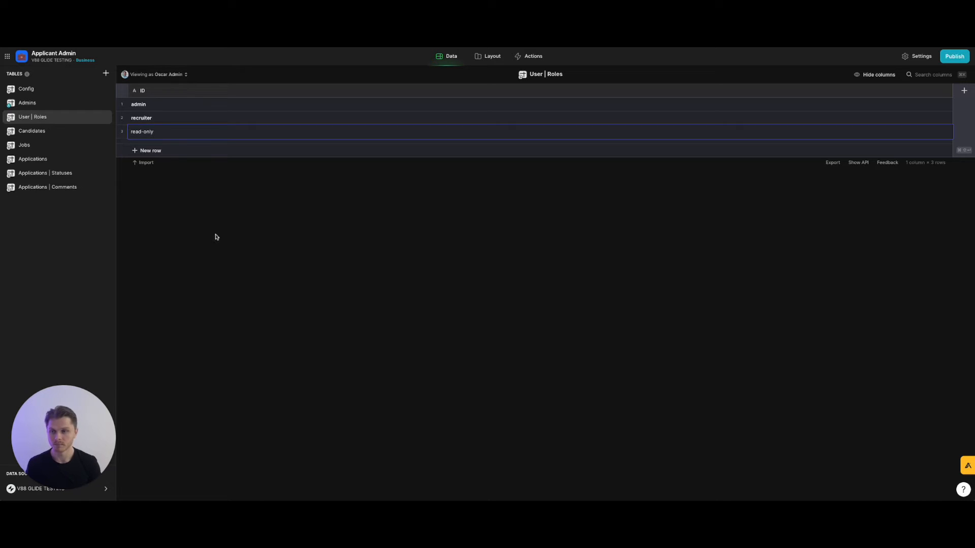
key("Return")
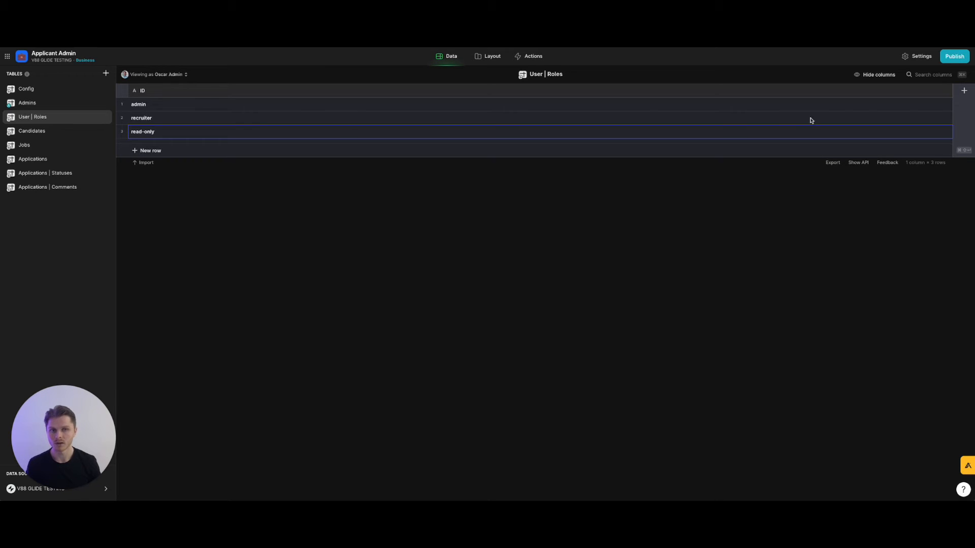
left_click(947, 90)
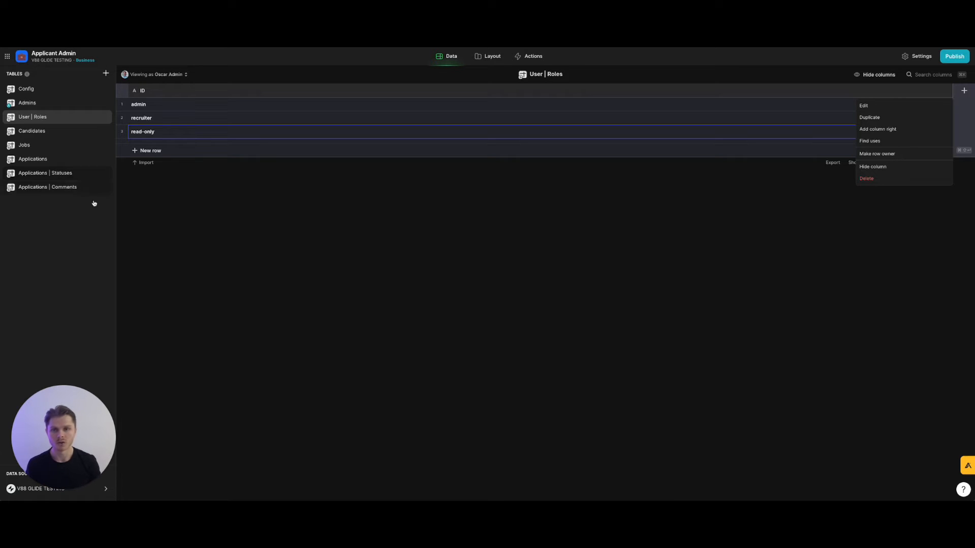
left_click(874, 129)
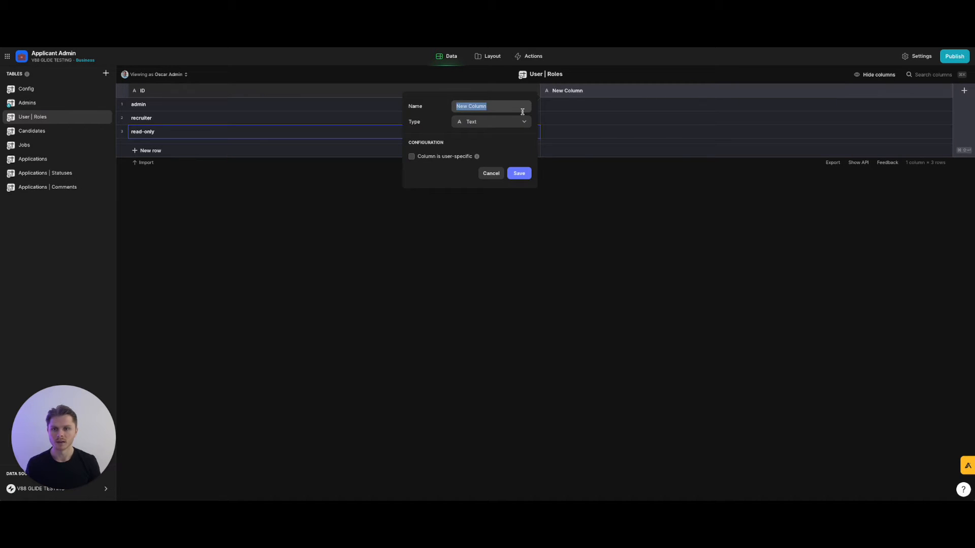
Name the new column Name and fill it with Admin, Recruiter and Read-Only.
type("Name")
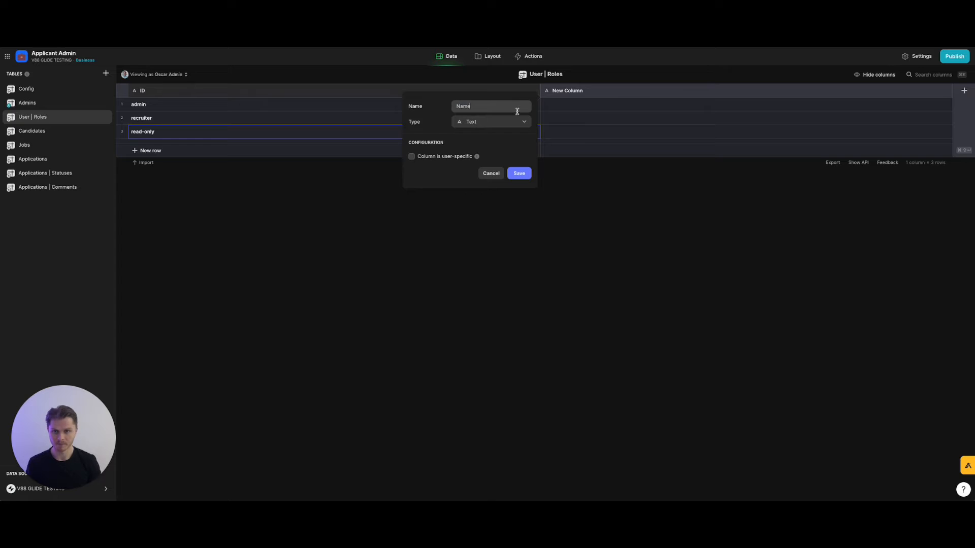
left_click(519, 174)
left_click(592, 106)
type("Admin")
key("Return")
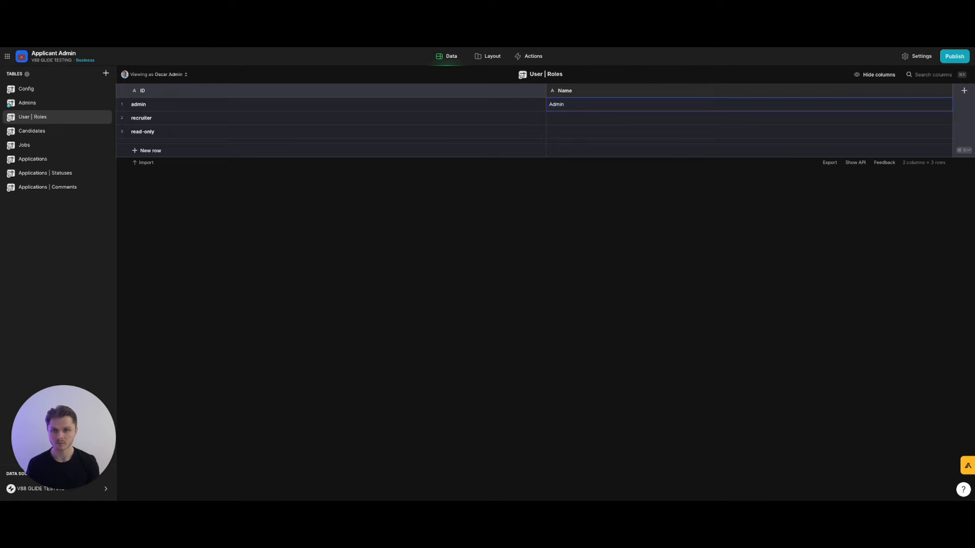
left_click(588, 117)
type("Recruiter")
left_click(585, 134)
type("Read-Only")
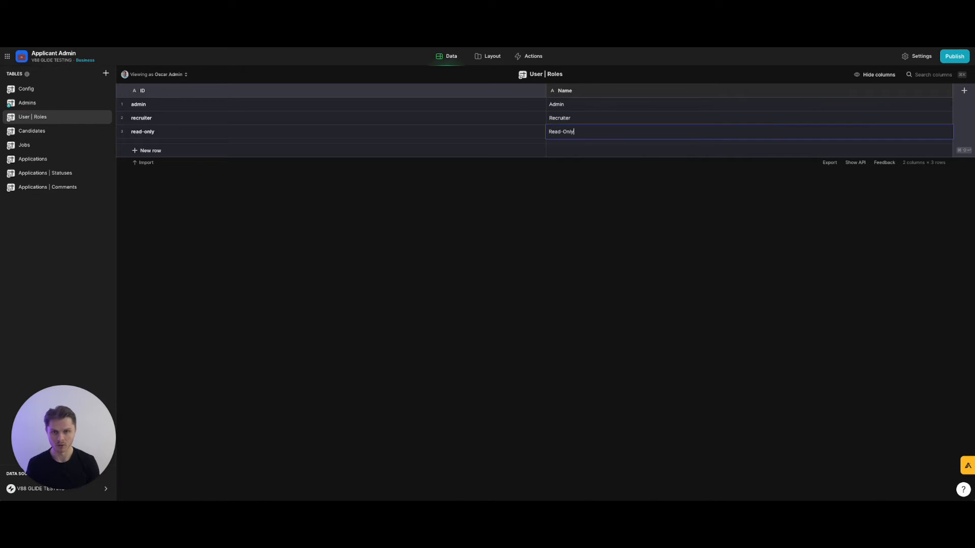
key("Return")
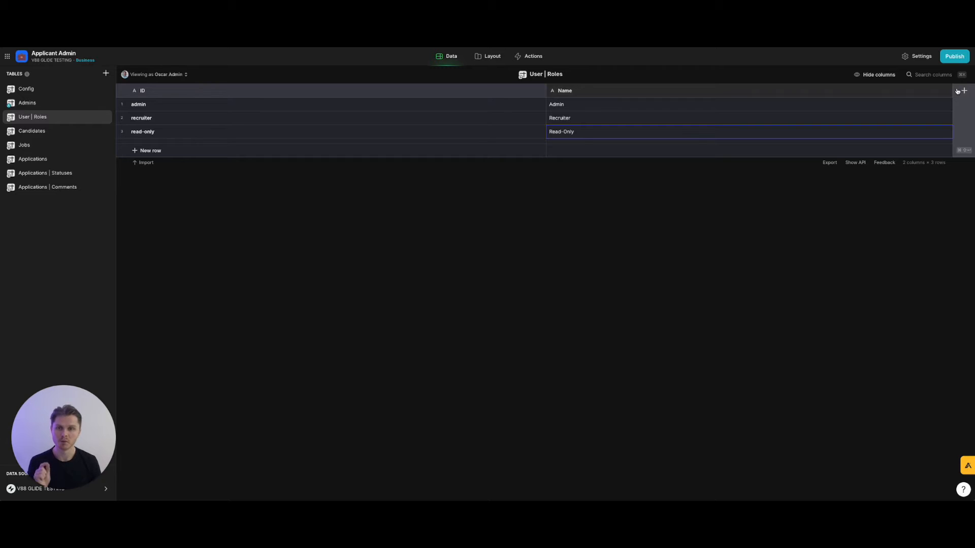
Add a Boolean column named Can Add Candidates.
left_click(963, 90)
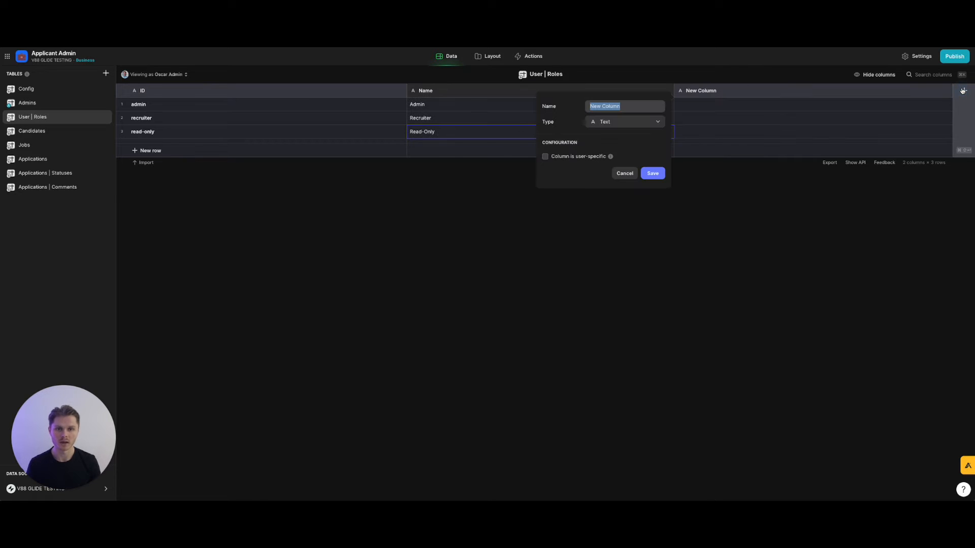
type("Permission")
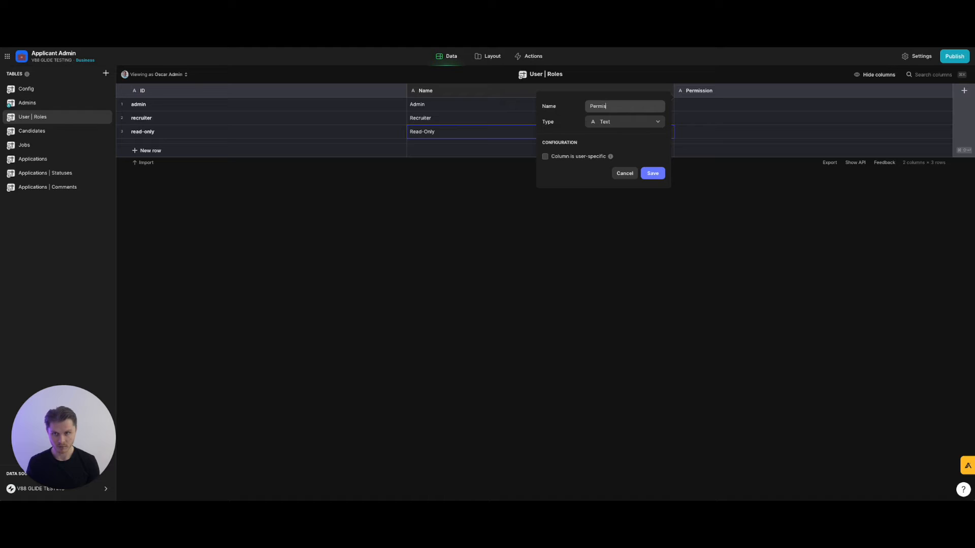
key("BackSpace")
key("BackSpace")
key("BackSpace")
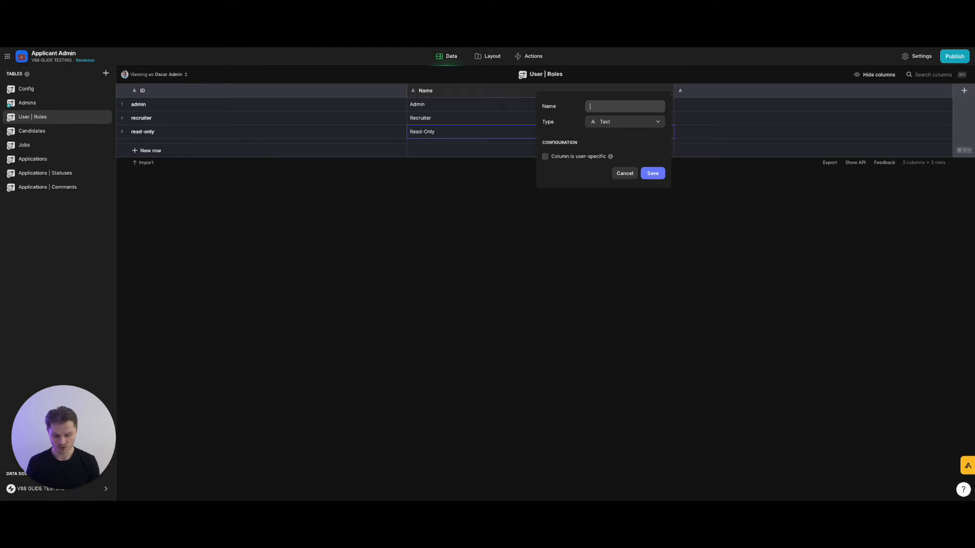
type("Can Ad")
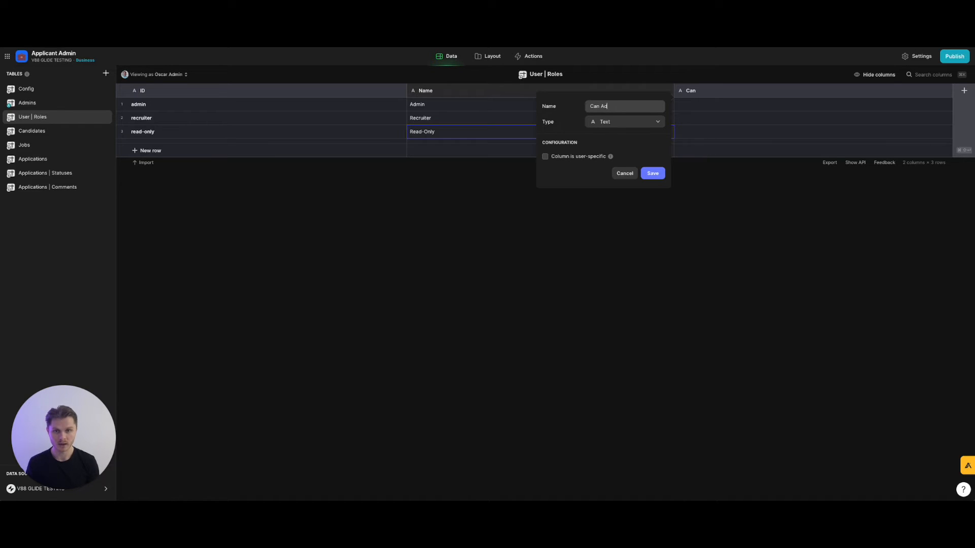
type("d Candidates")
left_click(652, 121)
type("bool")
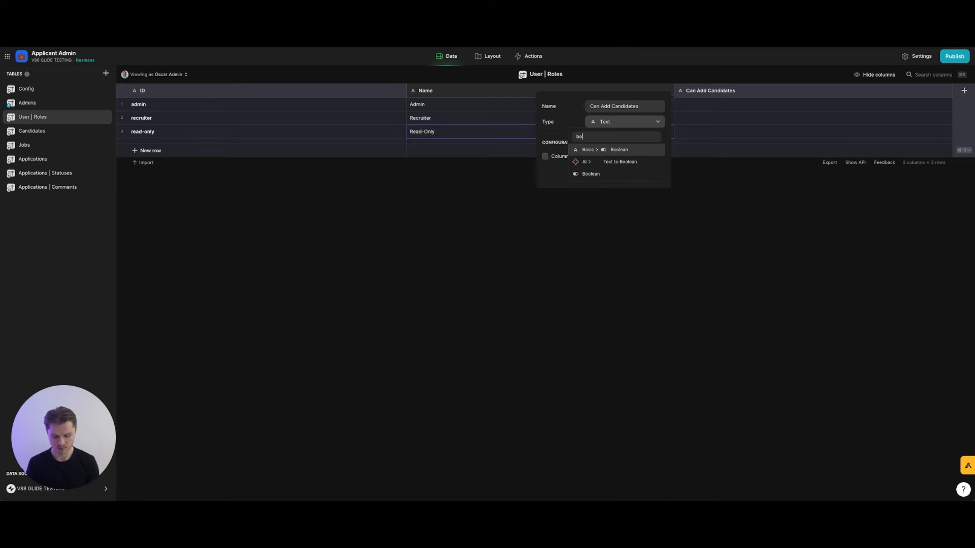
left_click(640, 149)
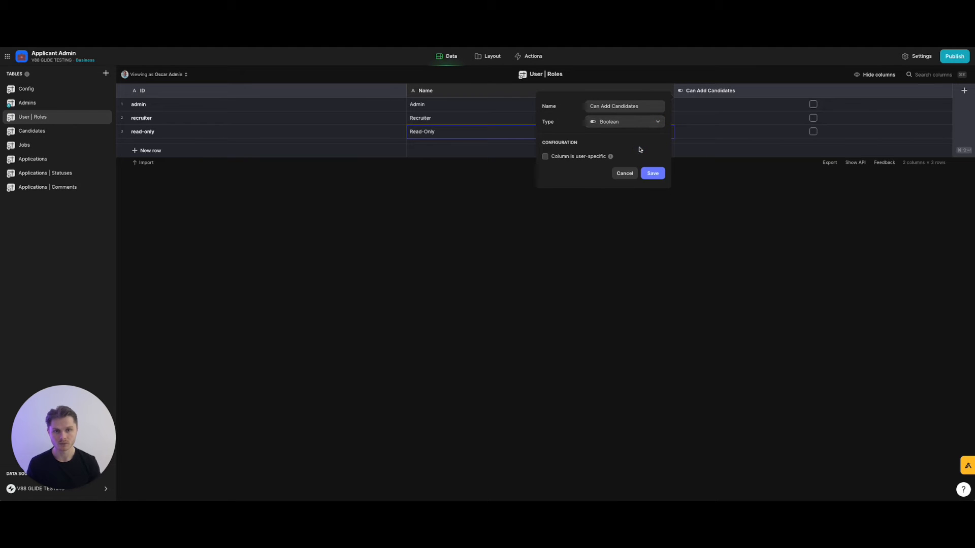
left_click(653, 174)
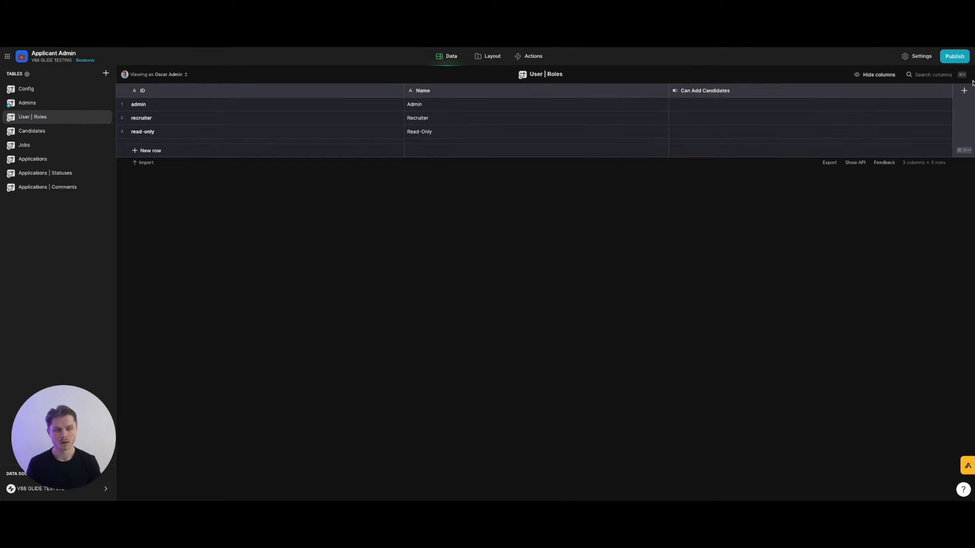
Duplicate Can Add Candidates as a Can Edit Candidates column.
left_click(946, 91)
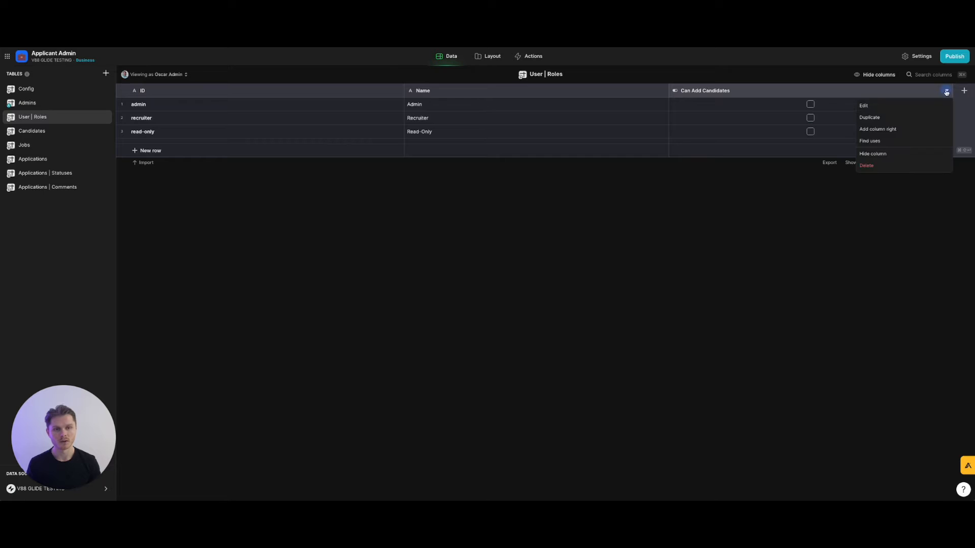
left_click(895, 121)
left_click_drag(723, 106, 671, 107)
type("Edit Candidates")
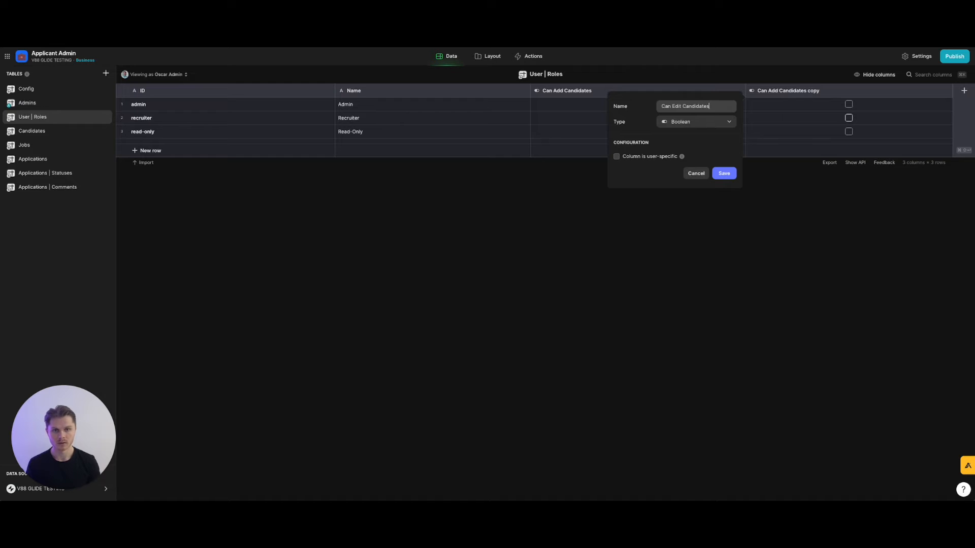
left_click(727, 173)
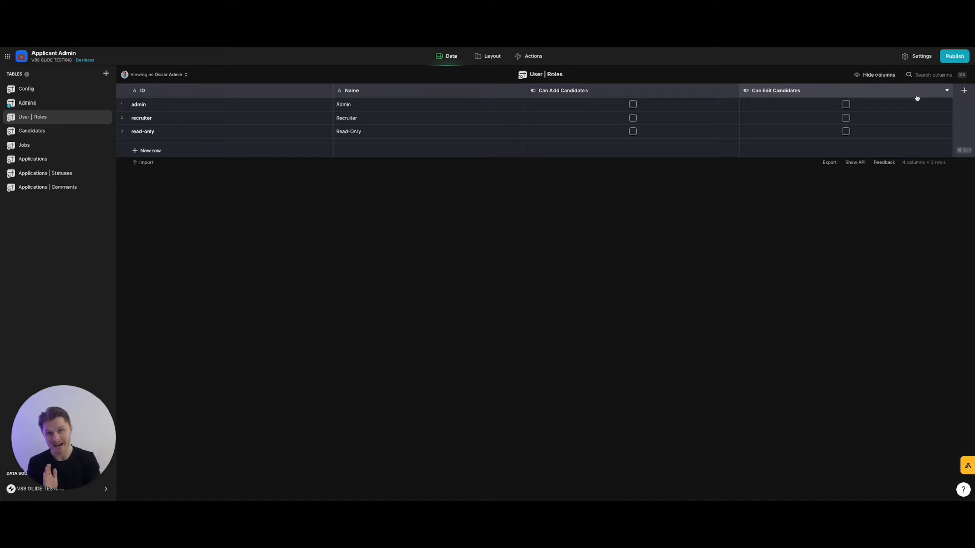
Duplicate columns to create Can Add Applications and Can Edit Applications checkboxes.
left_click(944, 92)
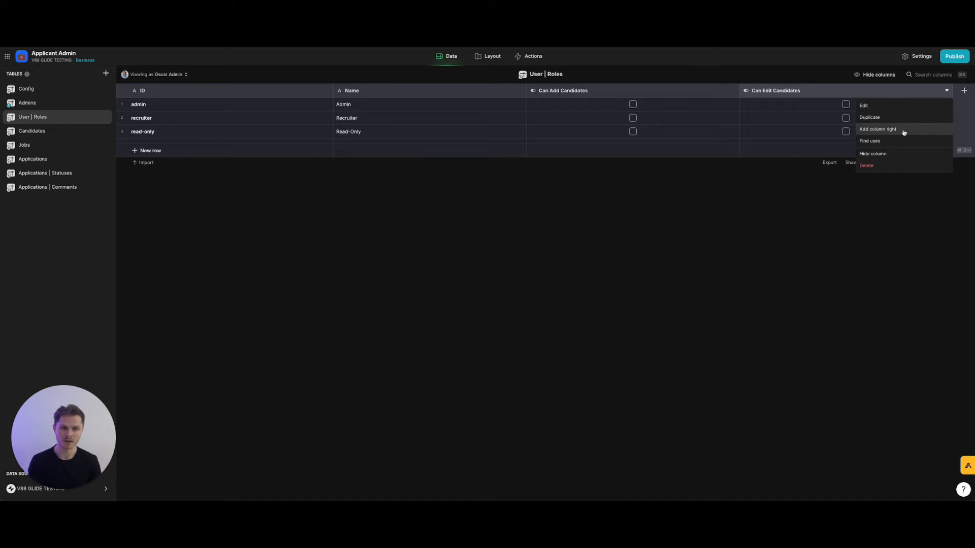
left_click(890, 117)
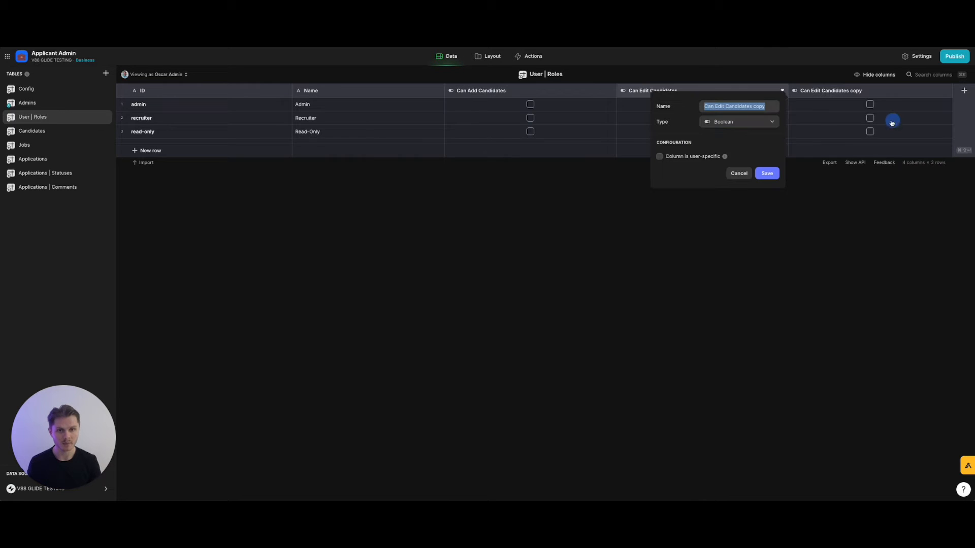
type("C")
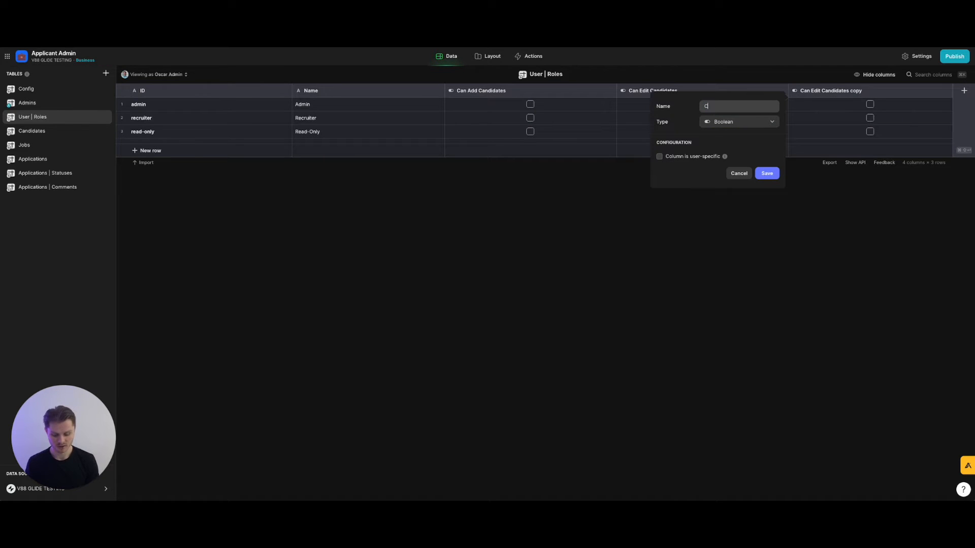
type("an Add Applications")
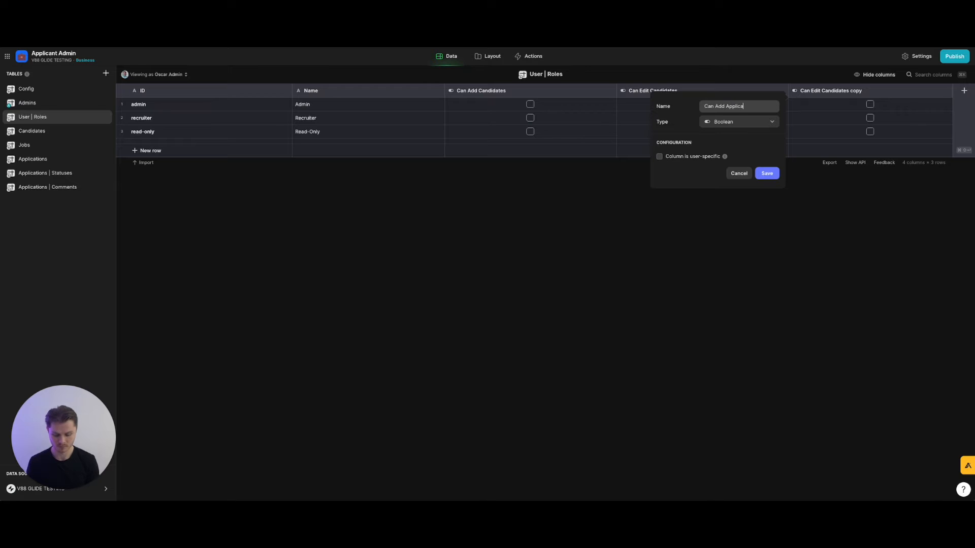
left_click(767, 173)
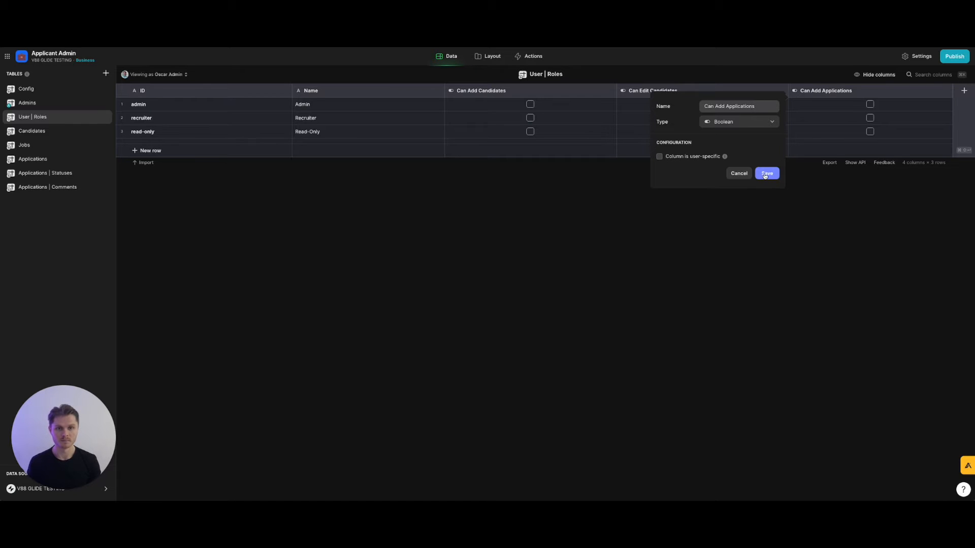
left_click(948, 91)
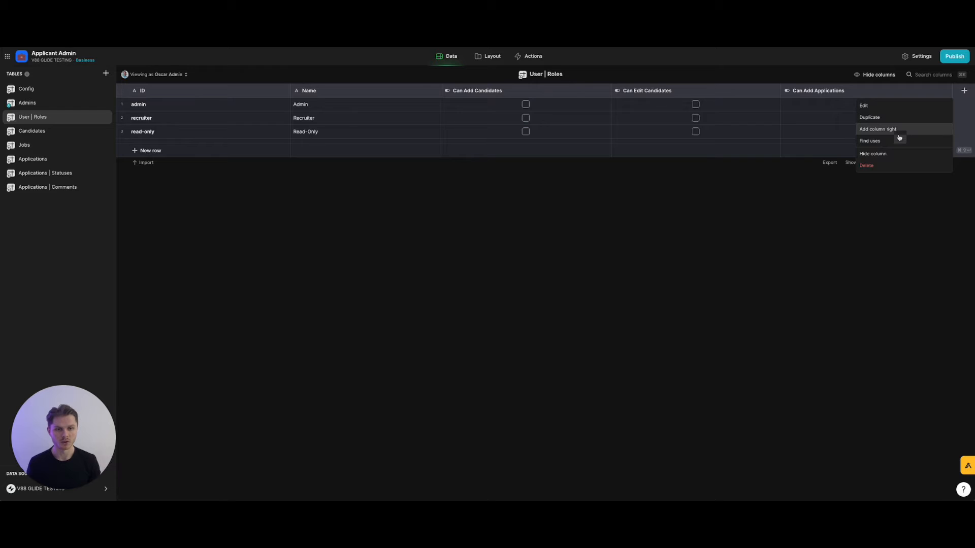
left_click(892, 117)
type("Can Edit Applications")
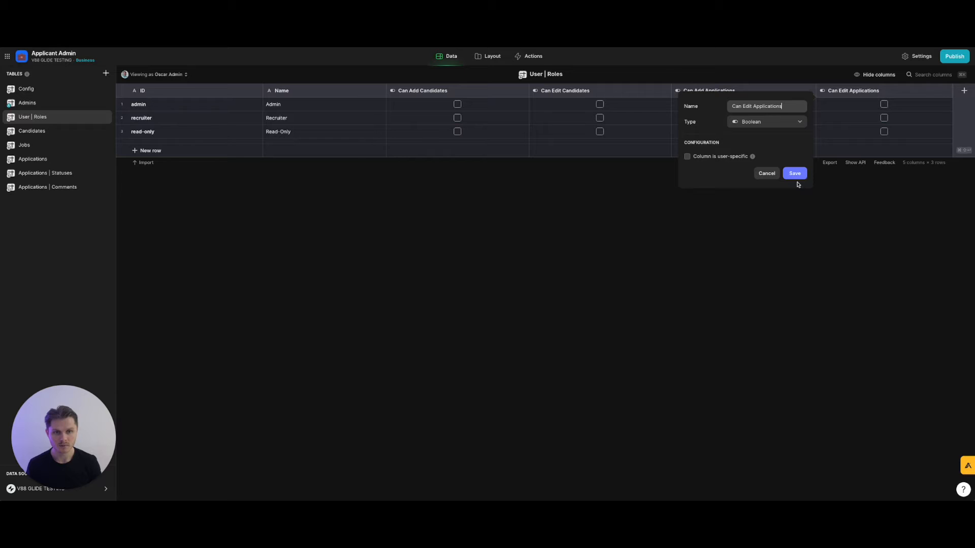
left_click(796, 173)
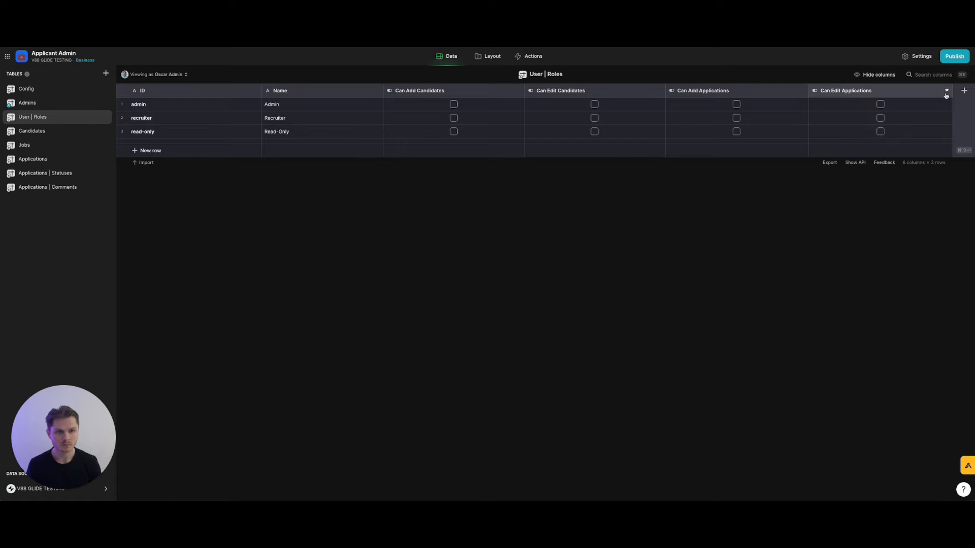
Duplicate Can Edit Applications as a Can Change Application Status column.
left_click(946, 90)
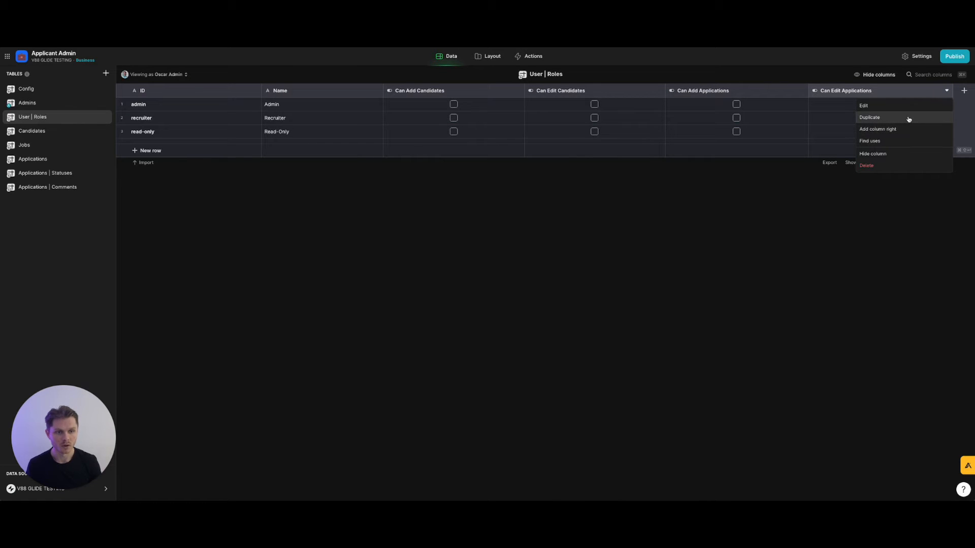
left_click(908, 117)
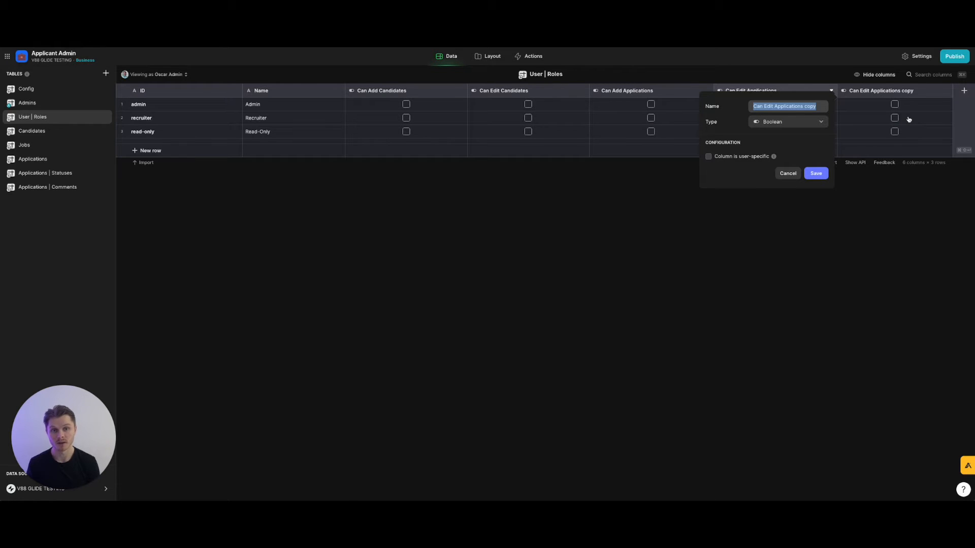
type("Can Change")
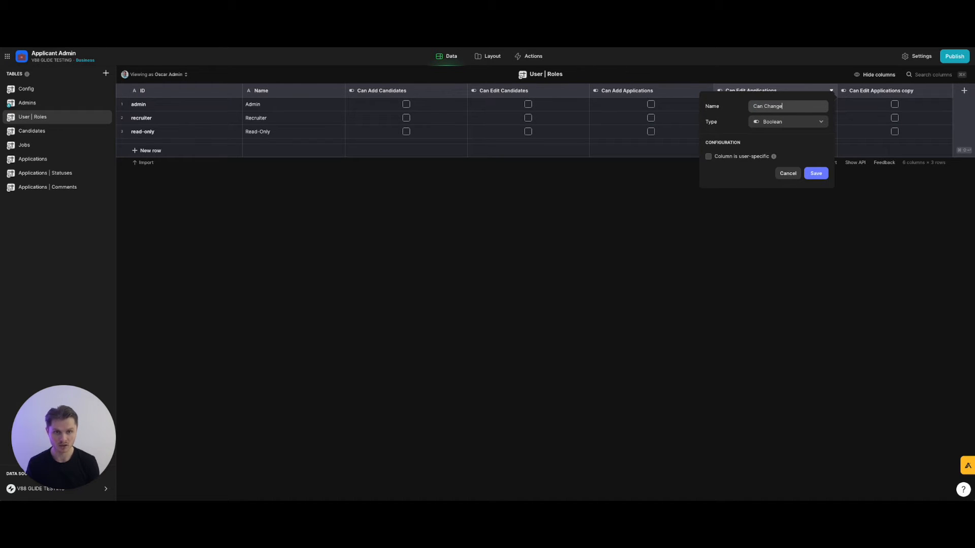
type(" Application Status")
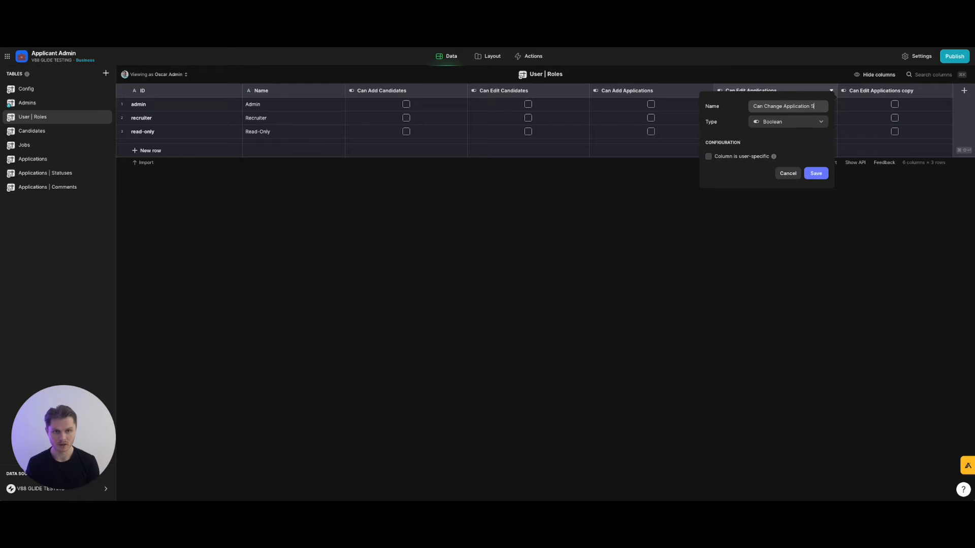
left_click(819, 175)
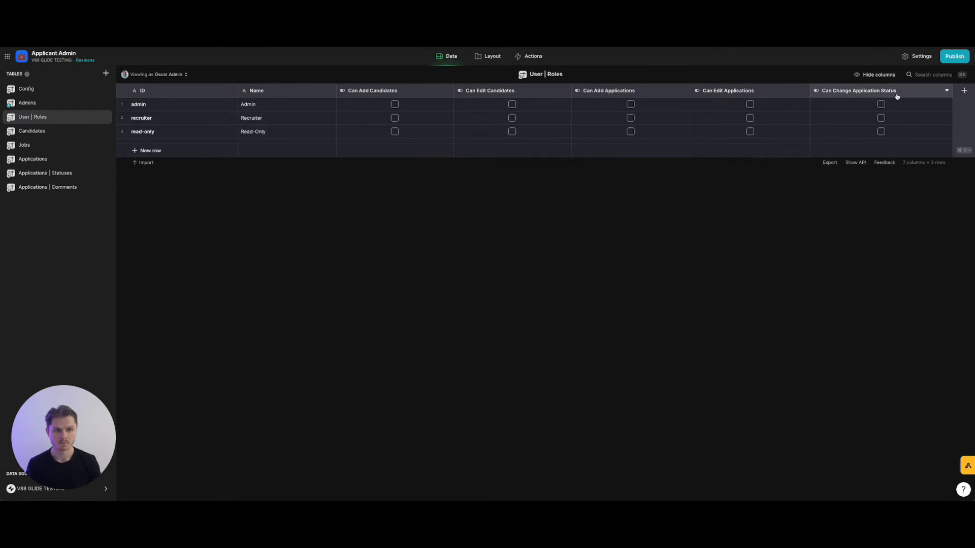
Duplicate Can Change Application Status as a Can Add Jobs column.
left_click(947, 91)
left_click(914, 118)
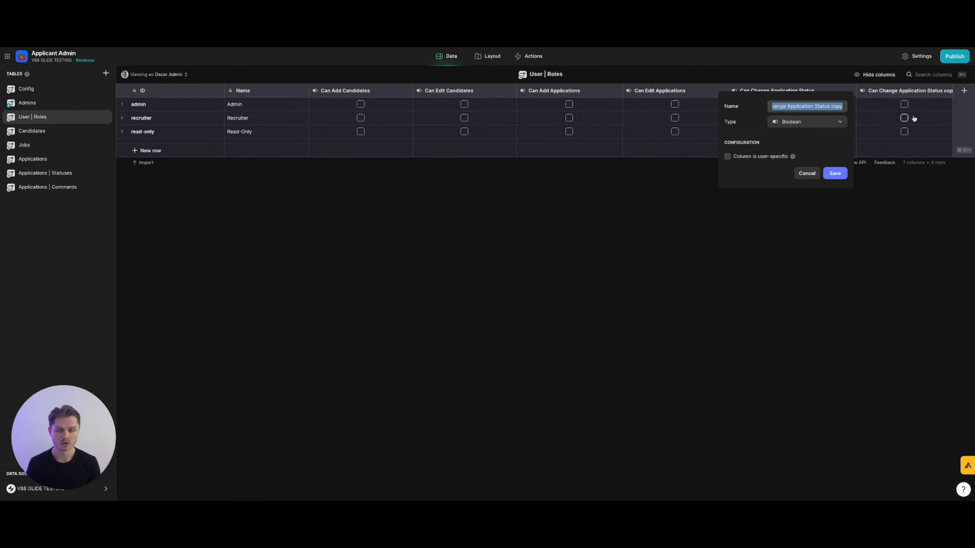
type("Can Add Jobs")
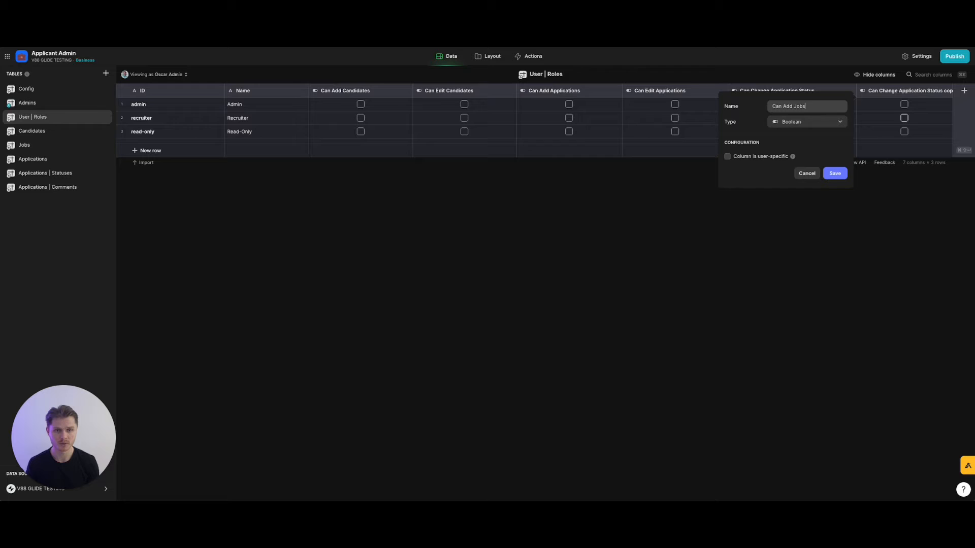
left_click(834, 173)
Add a Boolean Can Edit Jobs column right of Can Add Jobs.
left_click(946, 90)
left_click(927, 131)
type("Can ")
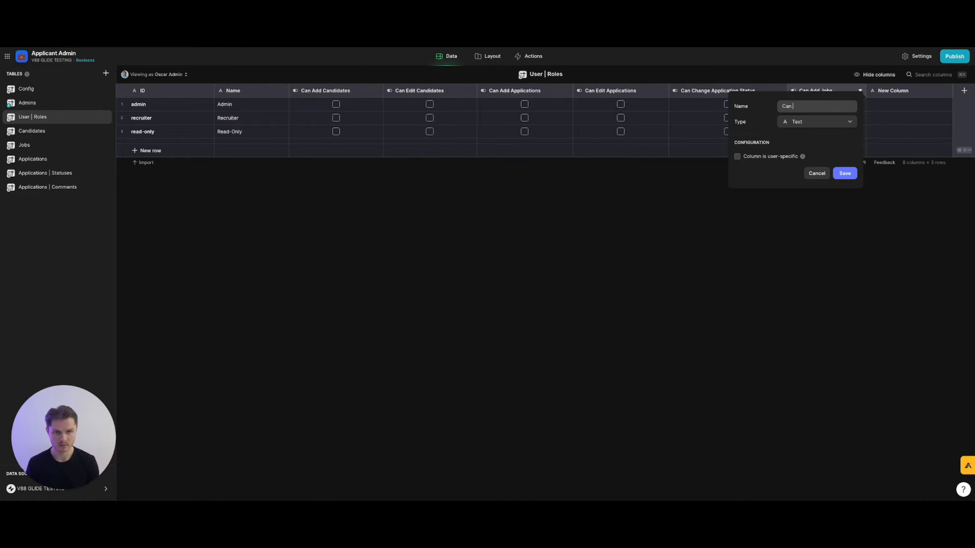
type("Edit Jobs")
left_click(806, 125)
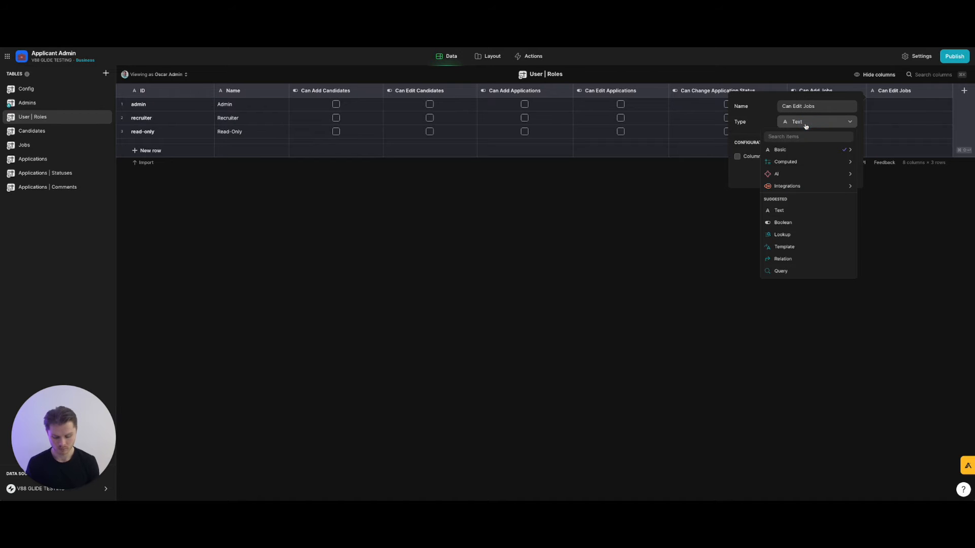
type("boolea")
left_click(816, 150)
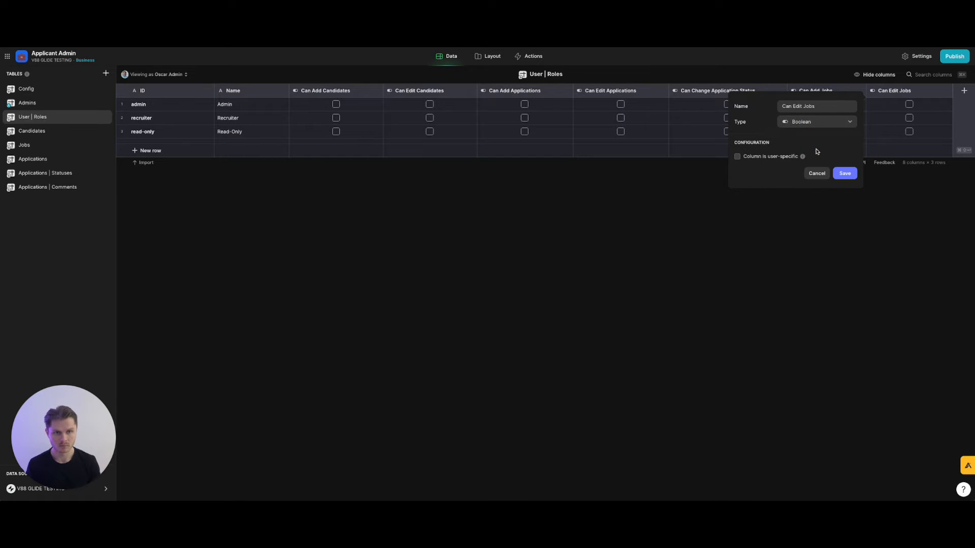
left_click(851, 174)
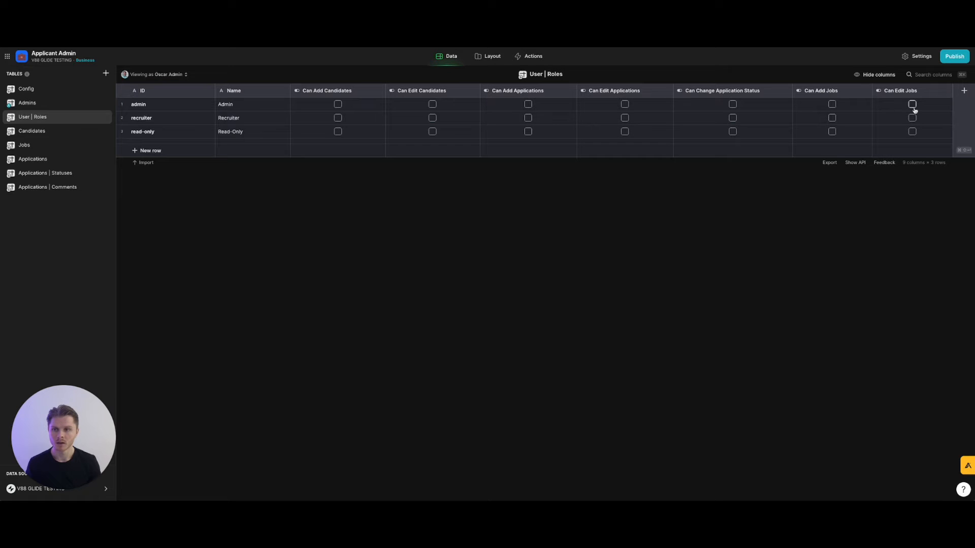
Duplicate Can Edit Jobs as a Can Manage Users column.
left_click(947, 91)
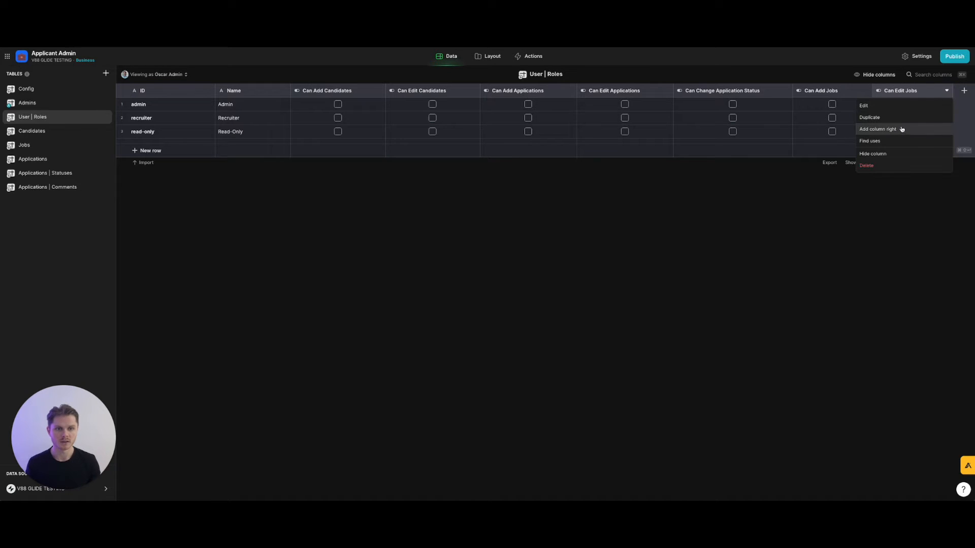
left_click(903, 118)
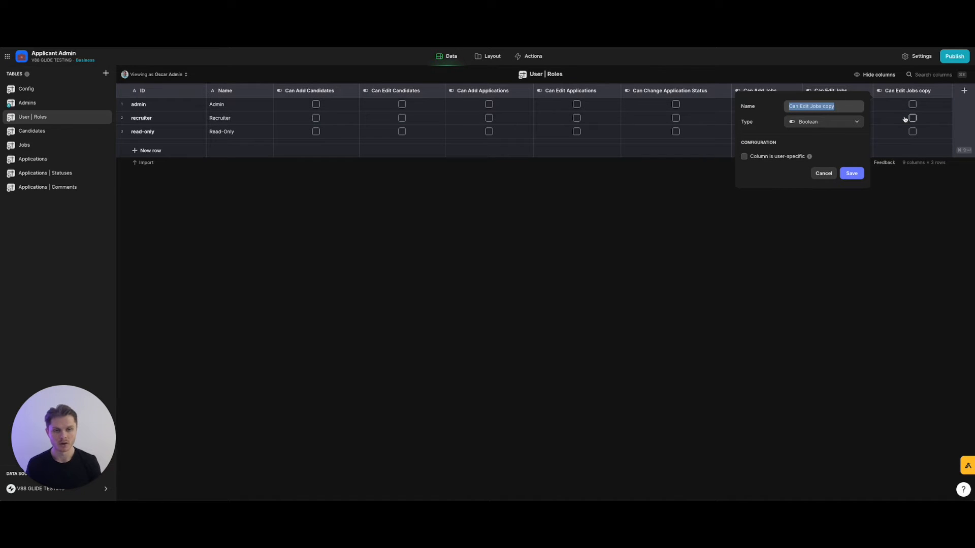
type("Can See")
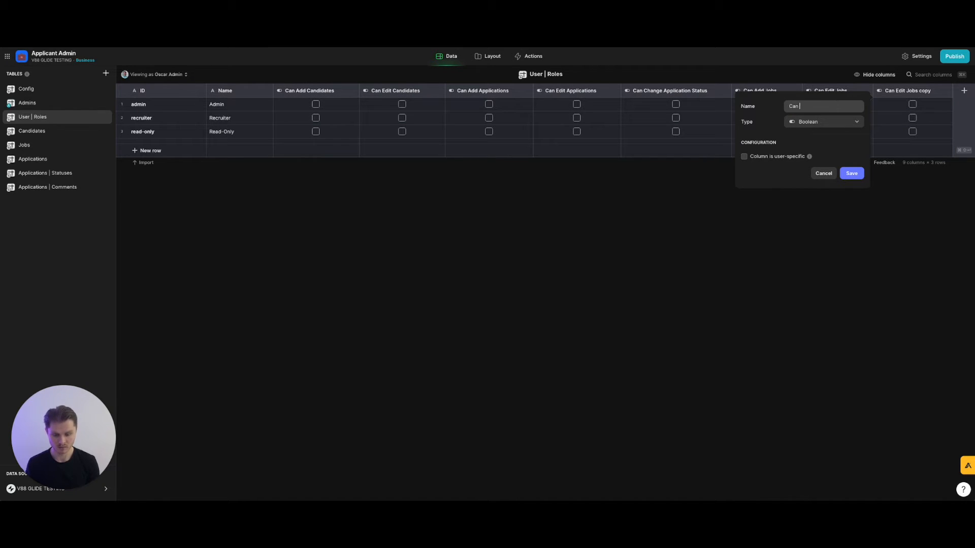
key("BackSpace")
key("BackSpace")
key("BackSpace")
type("Manage Users")
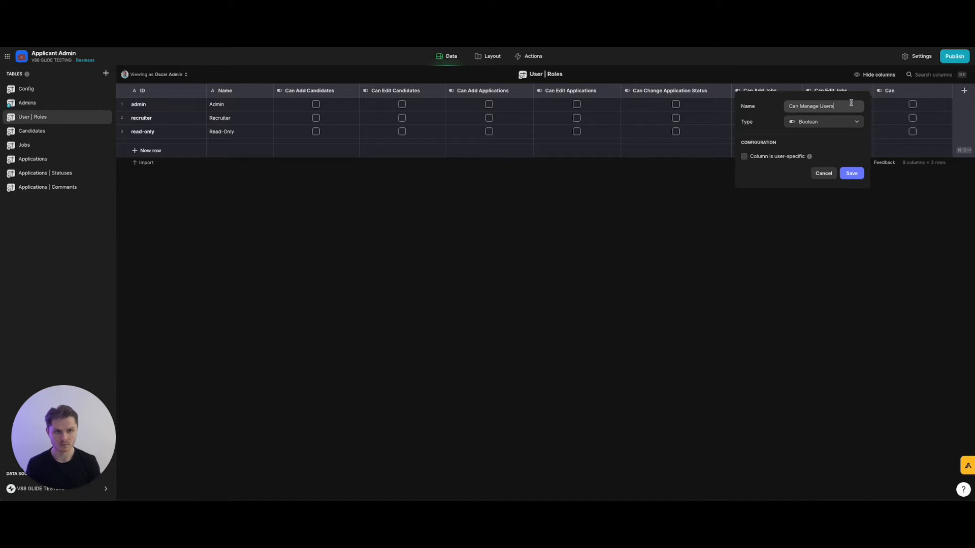
left_click(851, 173)
Add a Boolean Can Assign Users column right of Can Manage Users, then tick admin's Can Add Candidates.
left_click(947, 90)
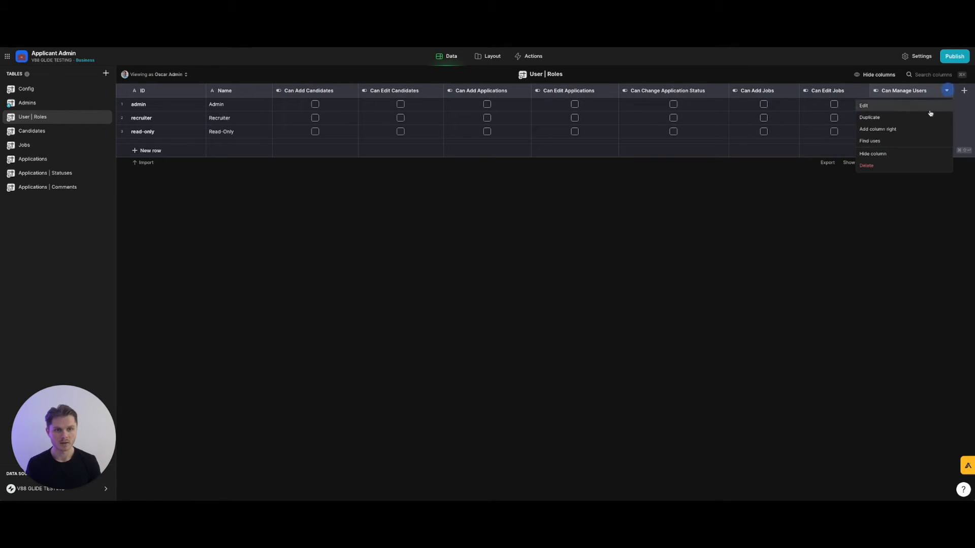
left_click(923, 129)
type("Can Assign Users")
left_click(830, 121)
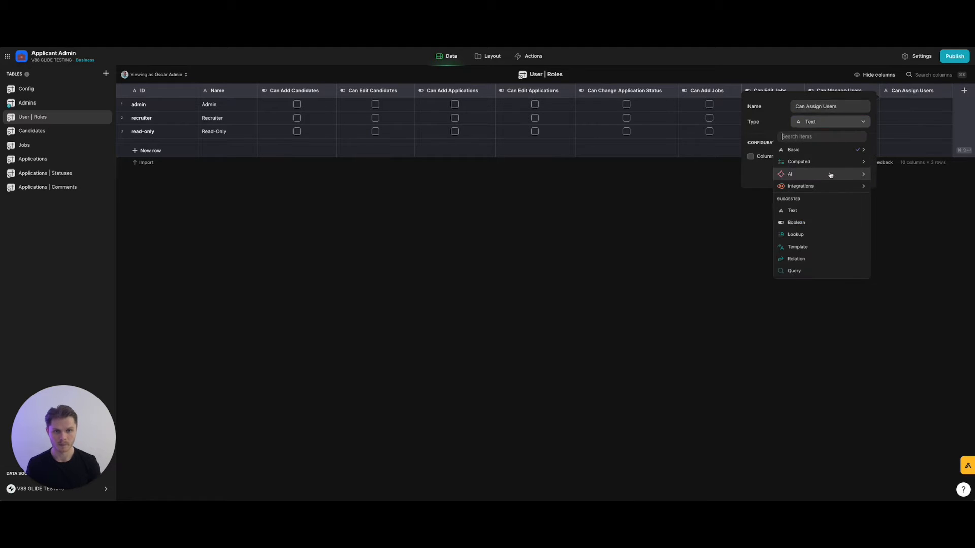
mouse_move(833, 151)
left_click(894, 174)
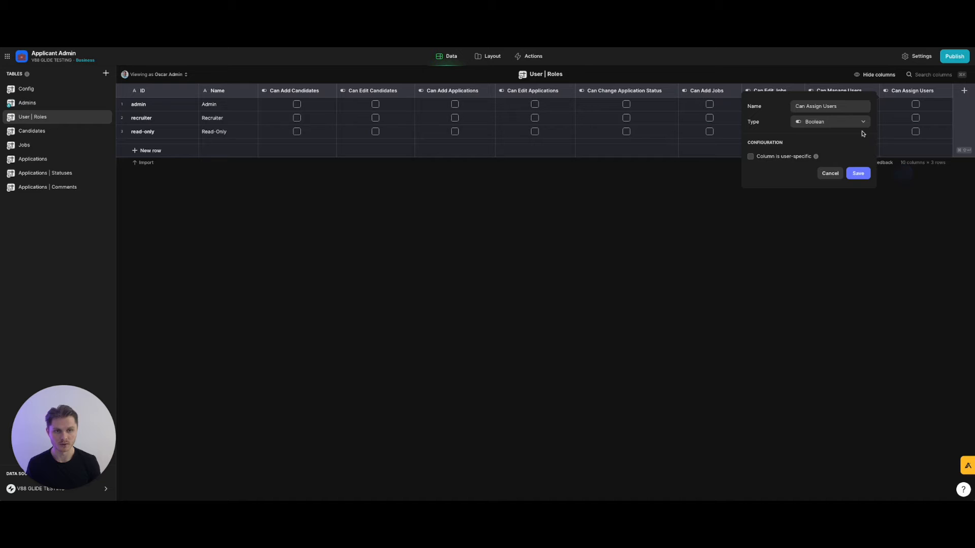
left_click(857, 173)
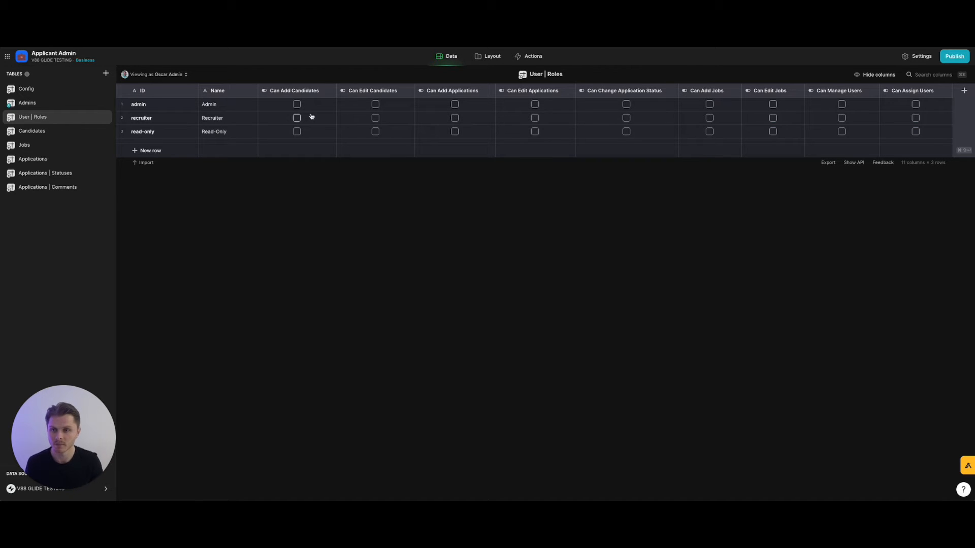
left_click(296, 104)
Tick admin's remaining permission boxes, from Can Edit Candidates through Can Assign Users.
left_click(375, 105)
left_click(376, 104)
left_click(455, 104)
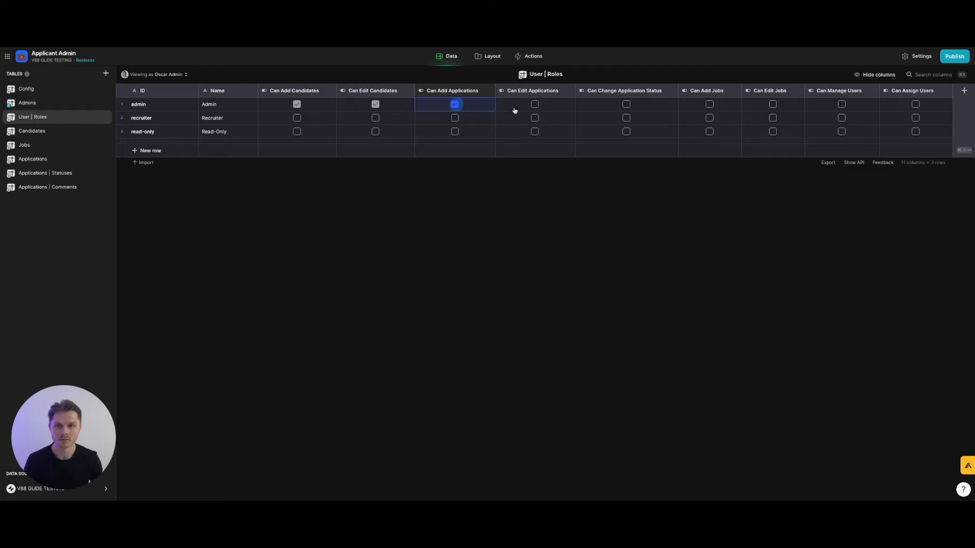
left_click(535, 104)
left_click(626, 105)
left_click(710, 104)
left_click(773, 104)
left_click(841, 104)
left_click(915, 104)
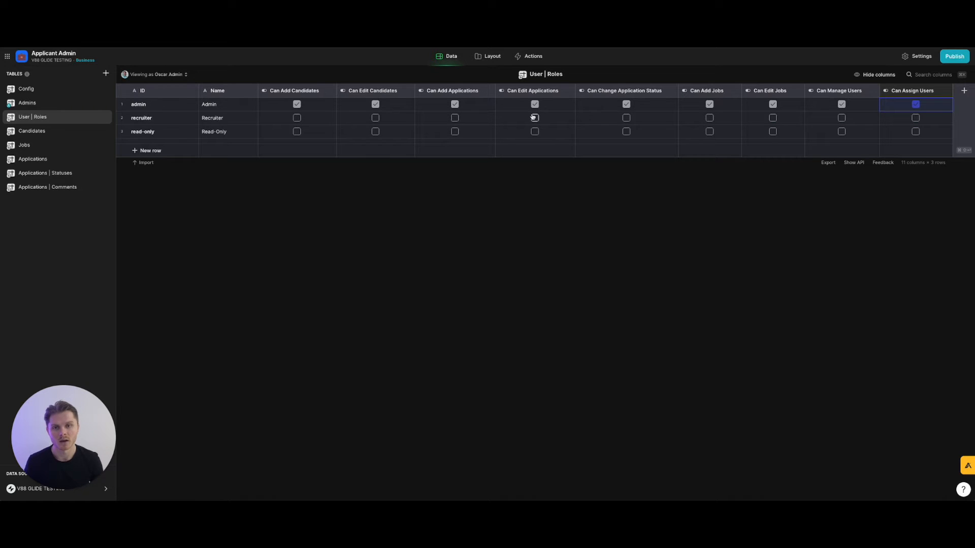
Give recruiter Can Change Application Status and Can Edit Applications, then open the Admins table.
left_click(627, 119)
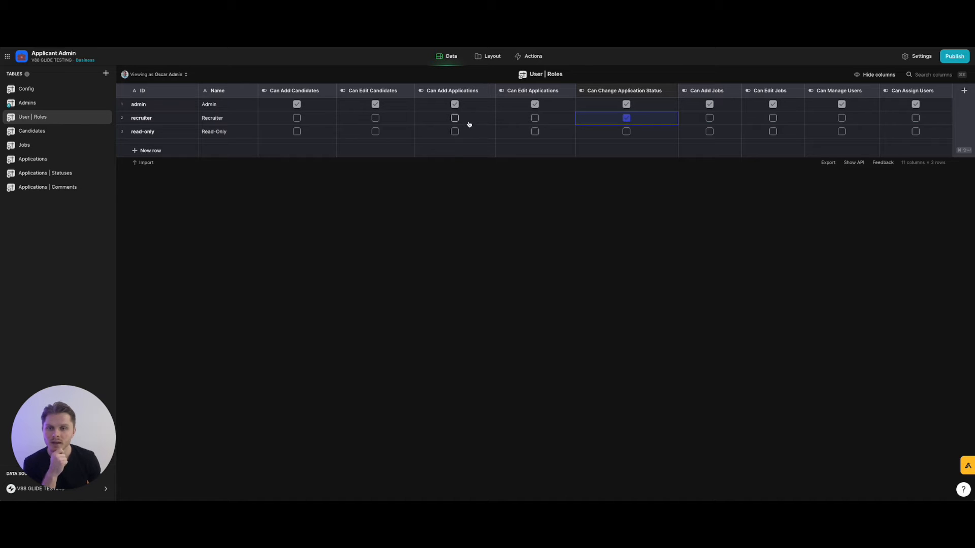
left_click(535, 117)
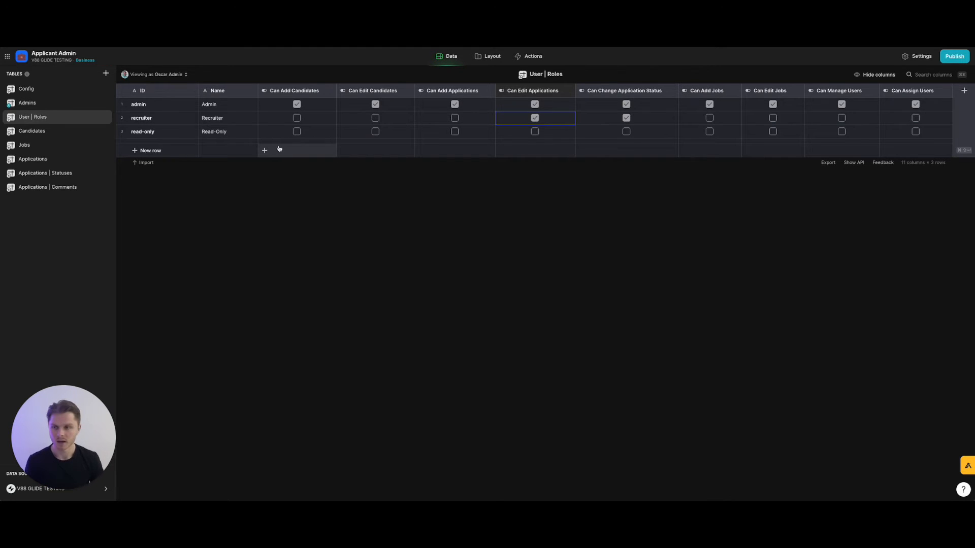
left_click(43, 105)
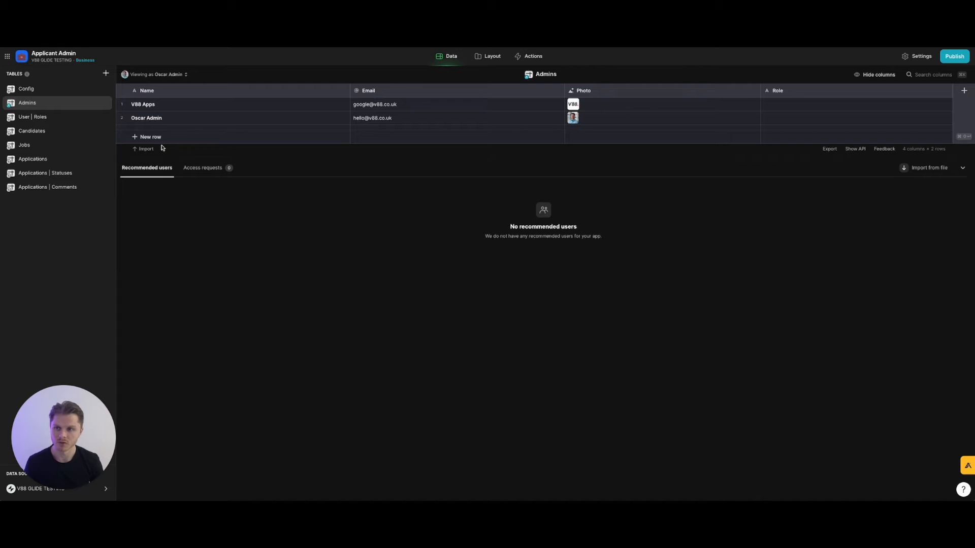
Start deleting the first Admins row, then cancel and unmark it.
left_click(121, 104)
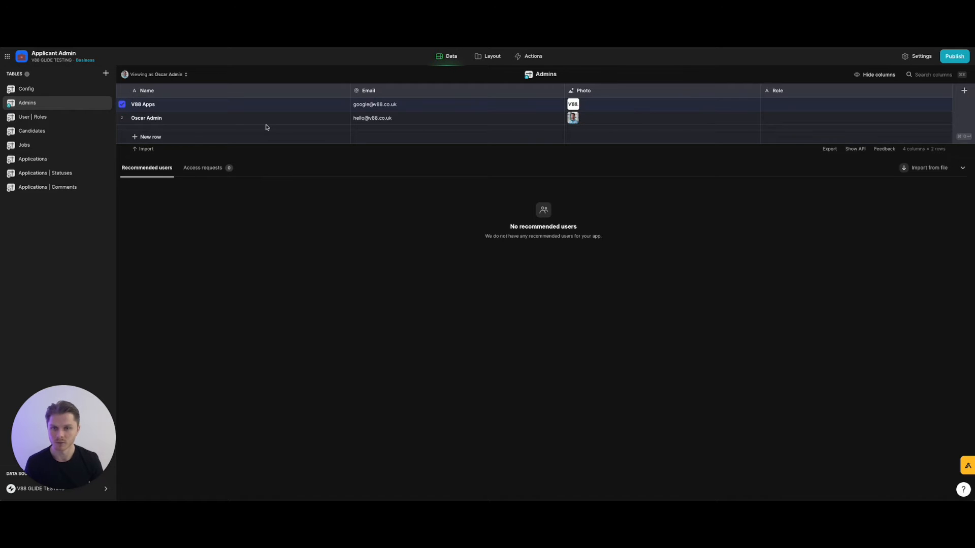
key("Delete")
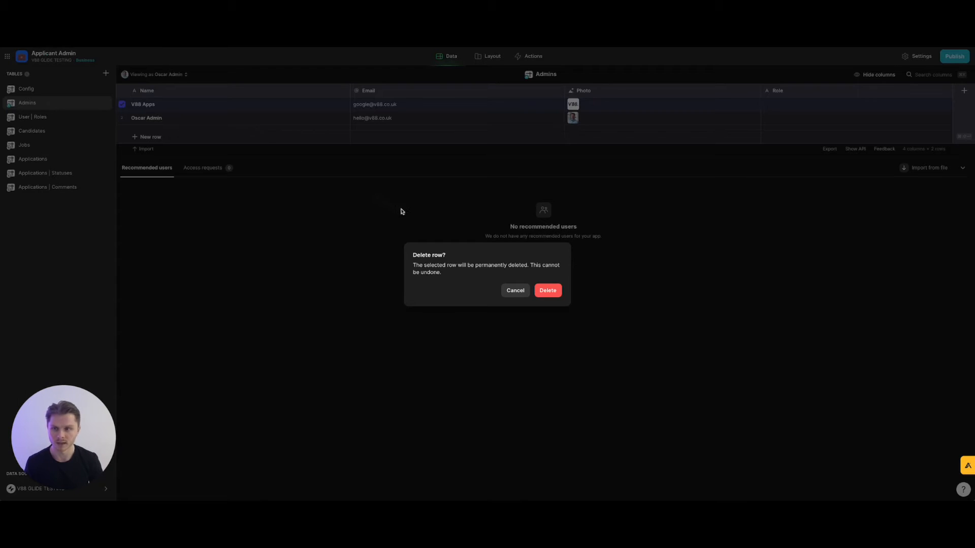
left_click(516, 290)
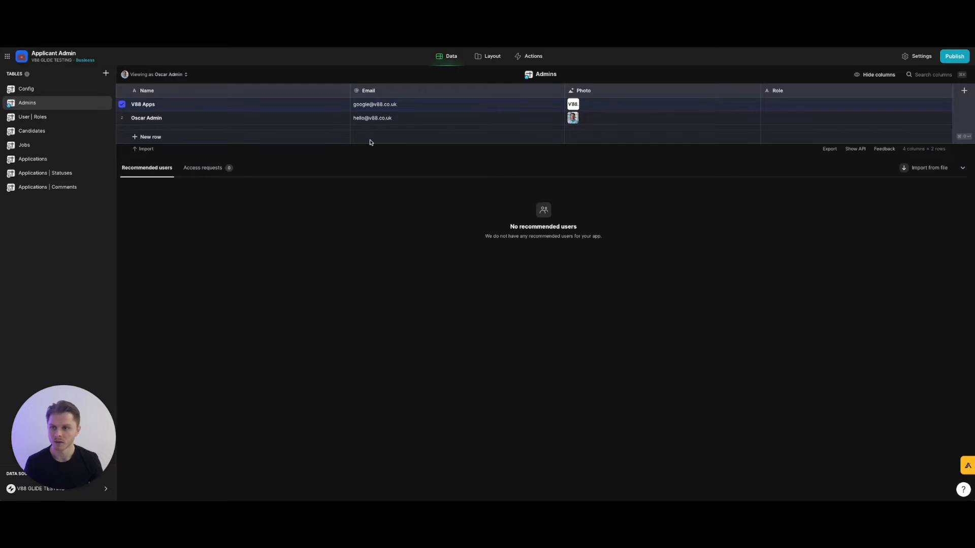
left_click(122, 105)
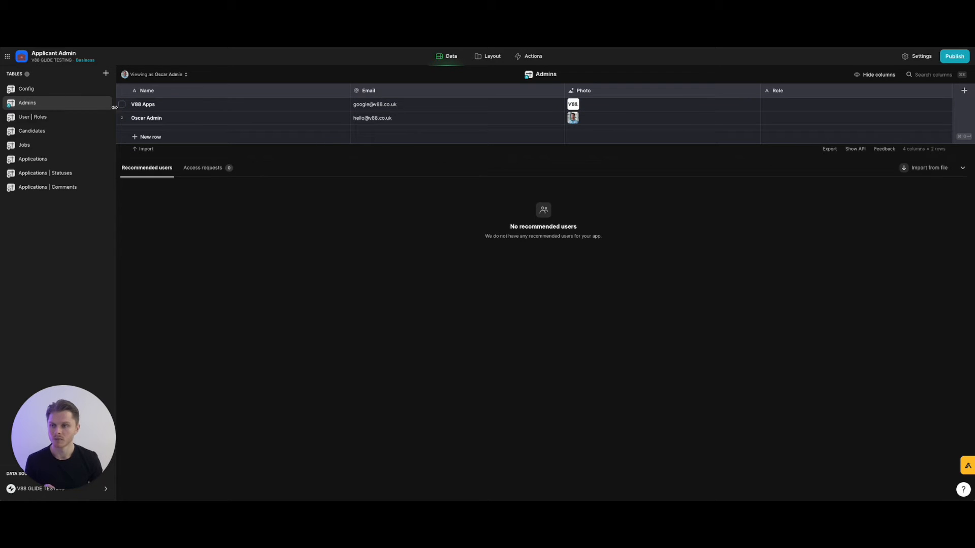
Delete all six rows from the Applications | Comments table.
left_click(42, 186)
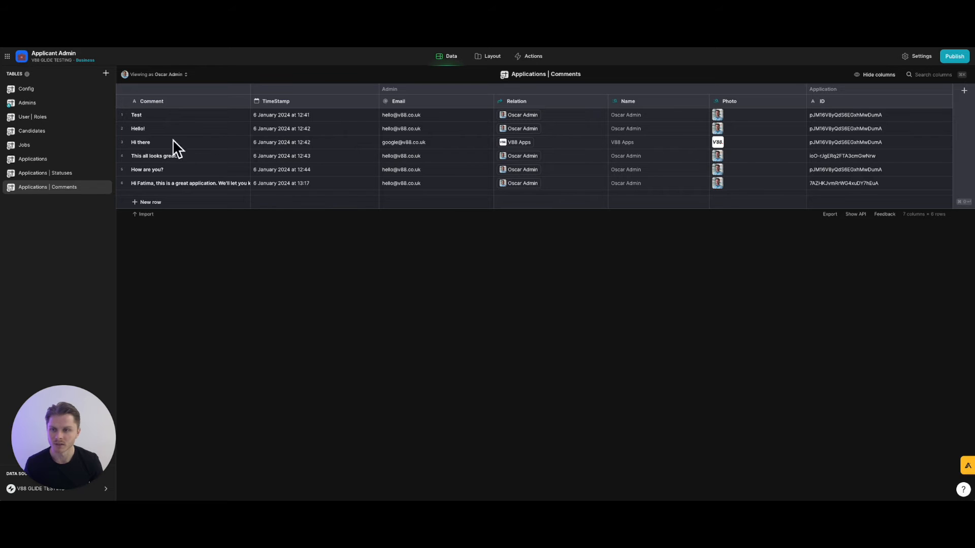
left_click(122, 102)
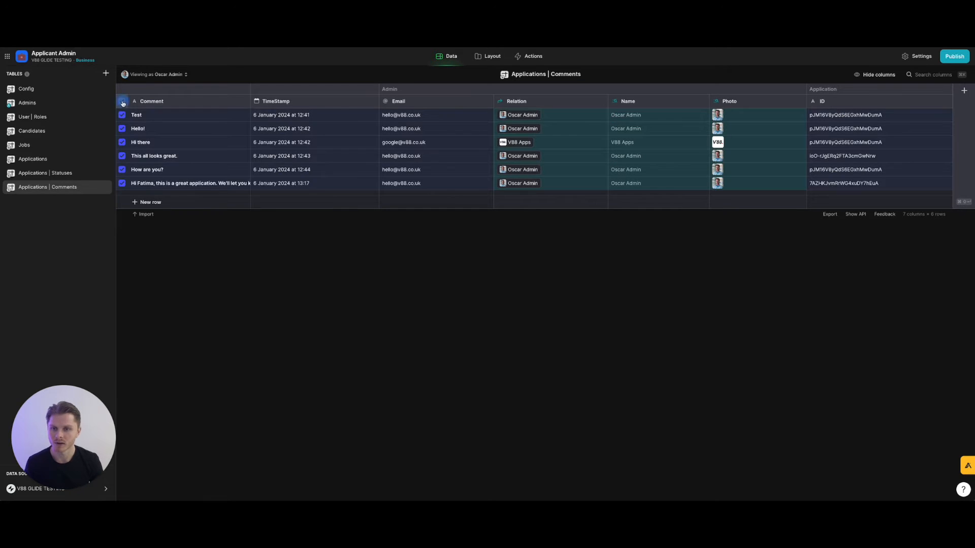
key("Delete")
left_click(549, 291)
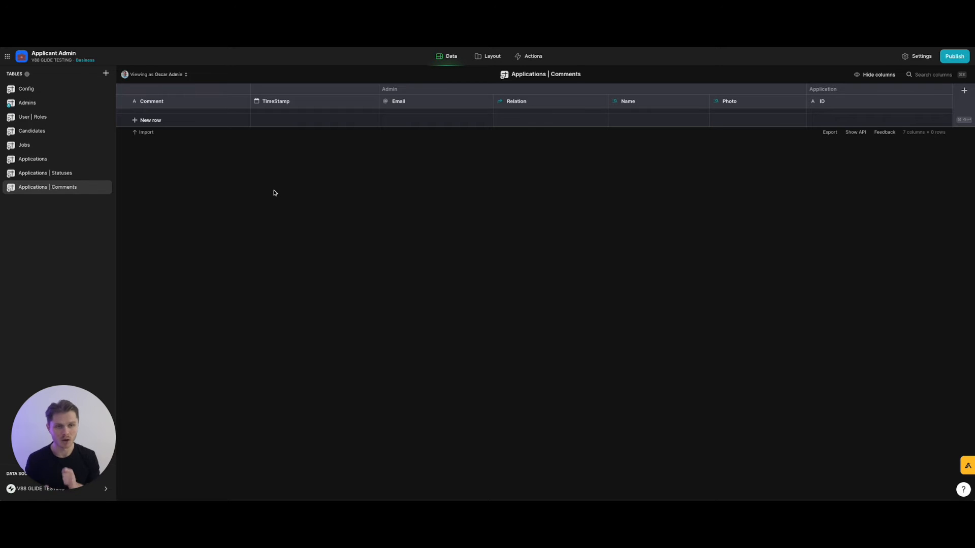
Delete the V88 Apps row from the Admins table and add a new empty row.
left_click(78, 105)
left_click(122, 105)
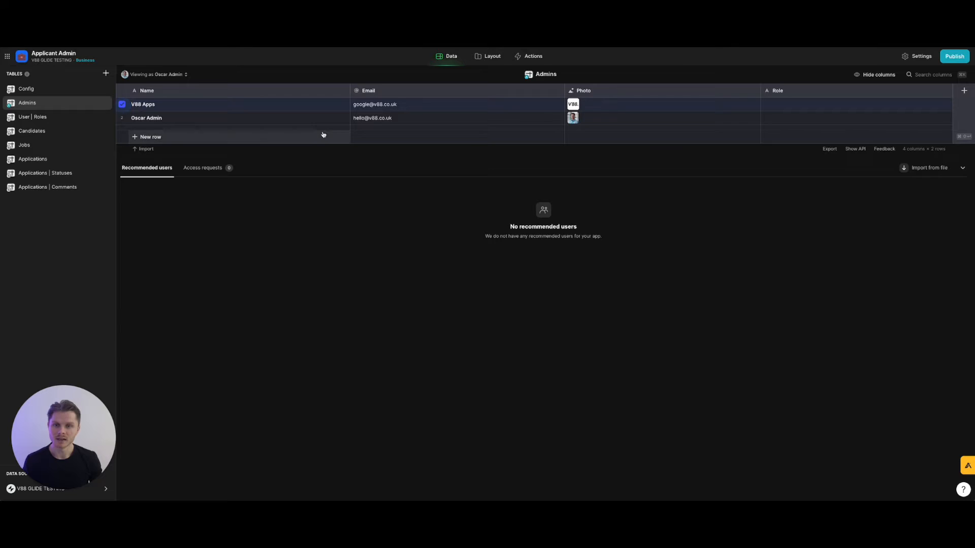
key("Delete")
key("Return")
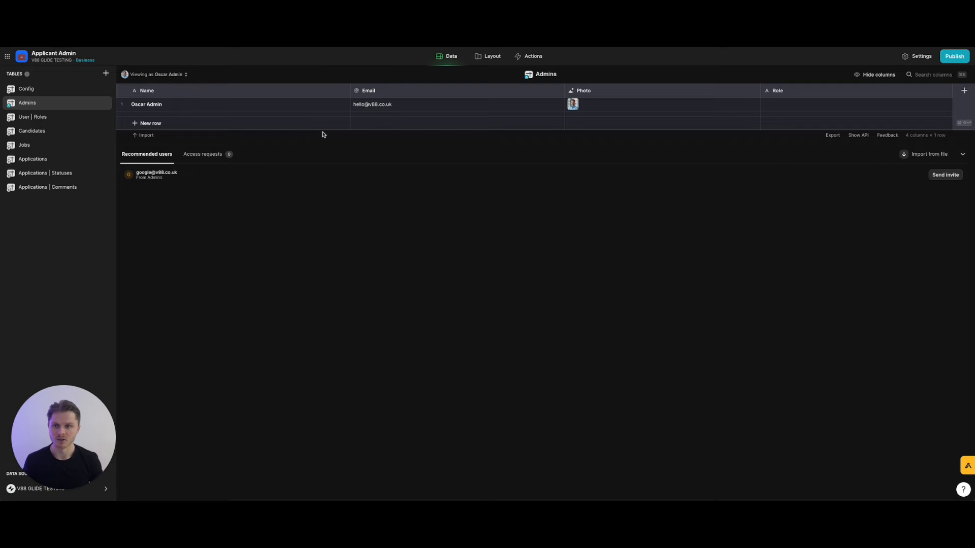
left_click(138, 125)
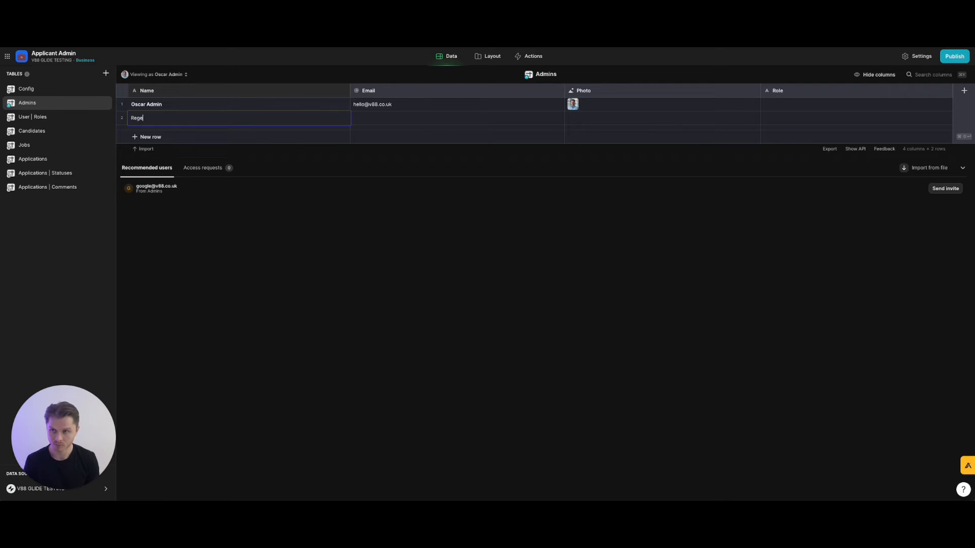
Enter the second user's name and e-mail in row 2, then start naming a new column 'Role /'.
type("oger Recruiter")
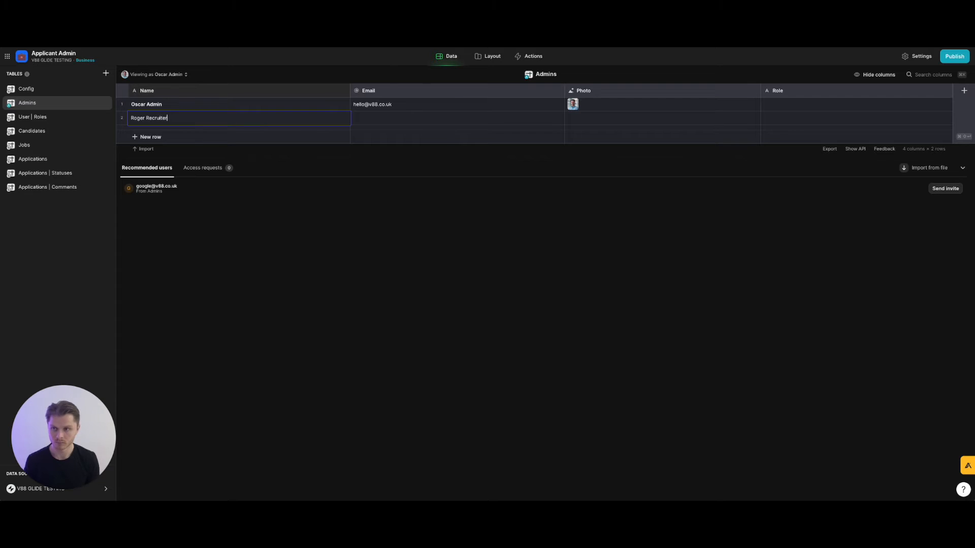
left_click(283, 242)
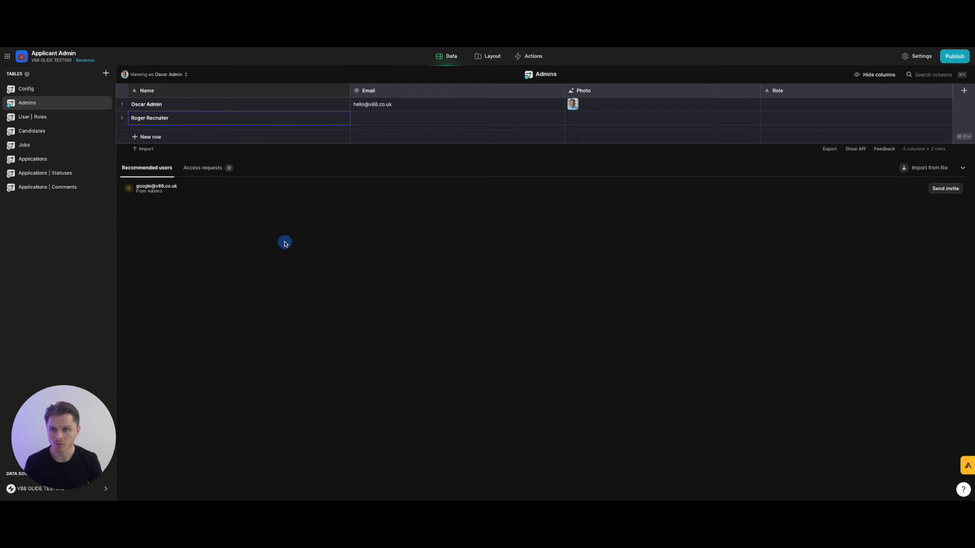
left_click(380, 120)
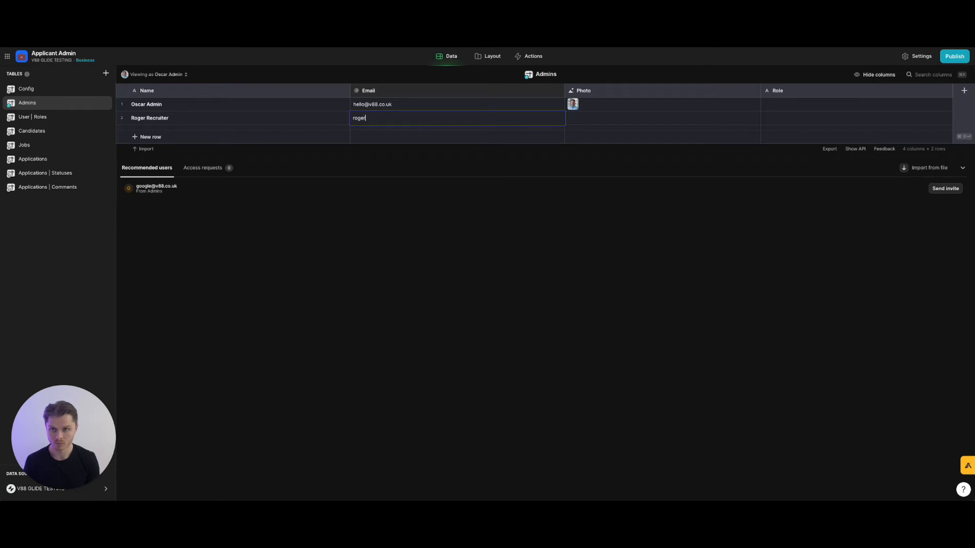
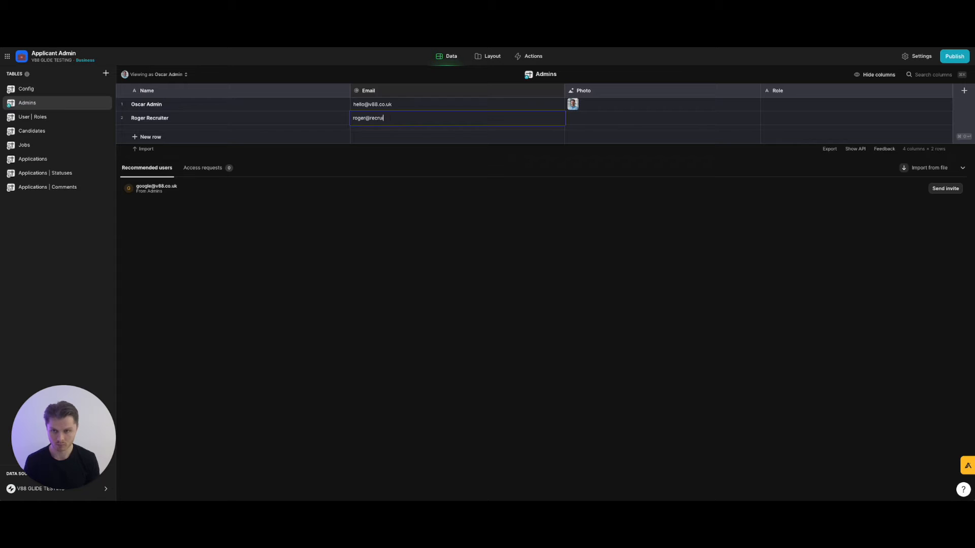
key("Return")
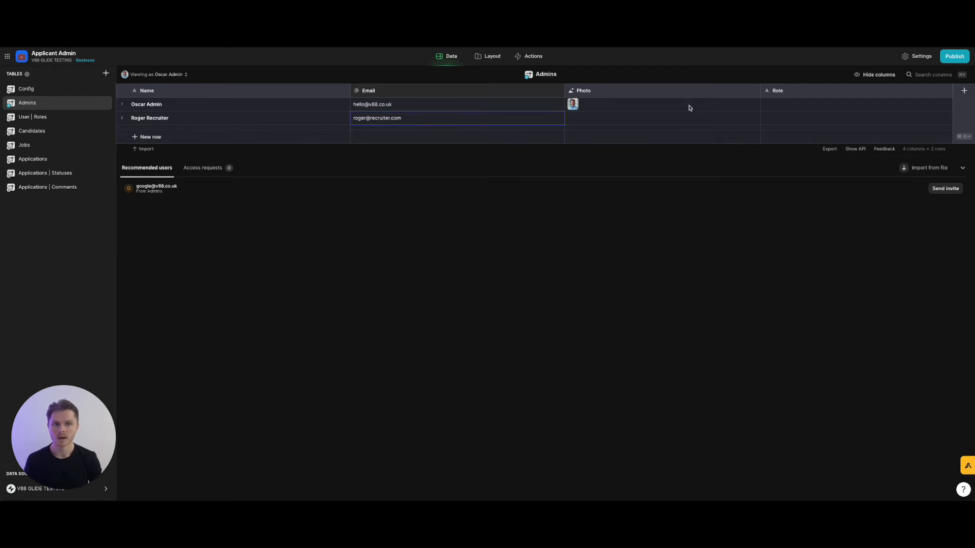
left_click(965, 90)
type("Role / ID")
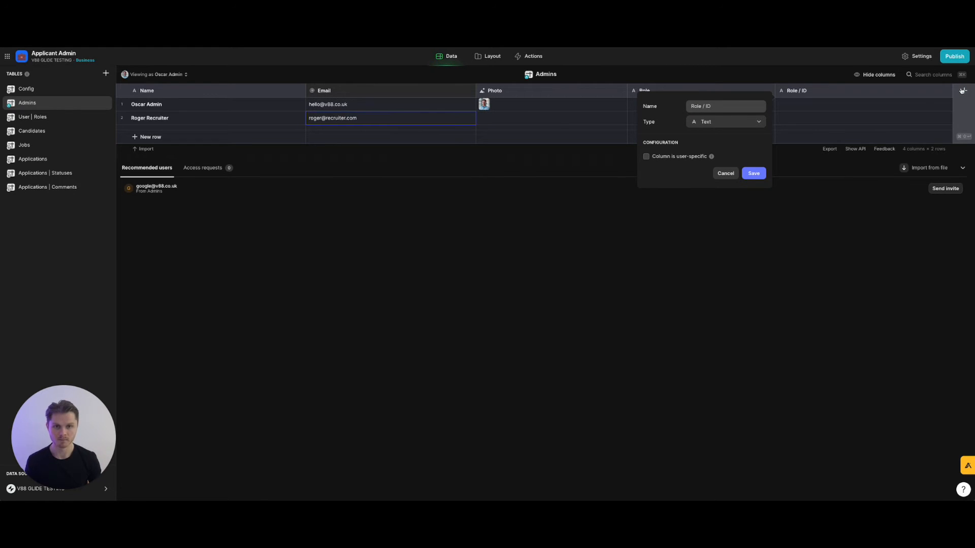
Save the Role / ID column and paste the admin role ID into the first user's cell.
left_click(749, 172)
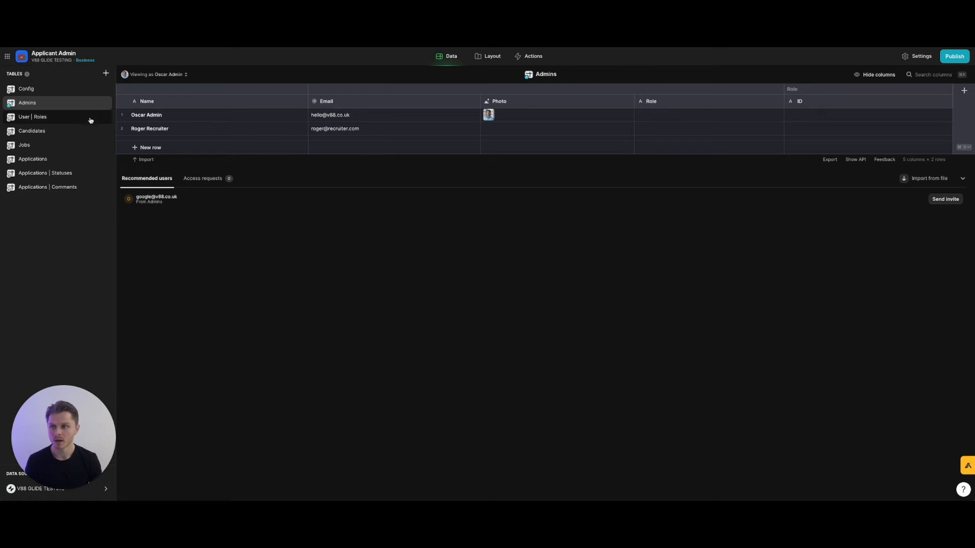
left_click(46, 119)
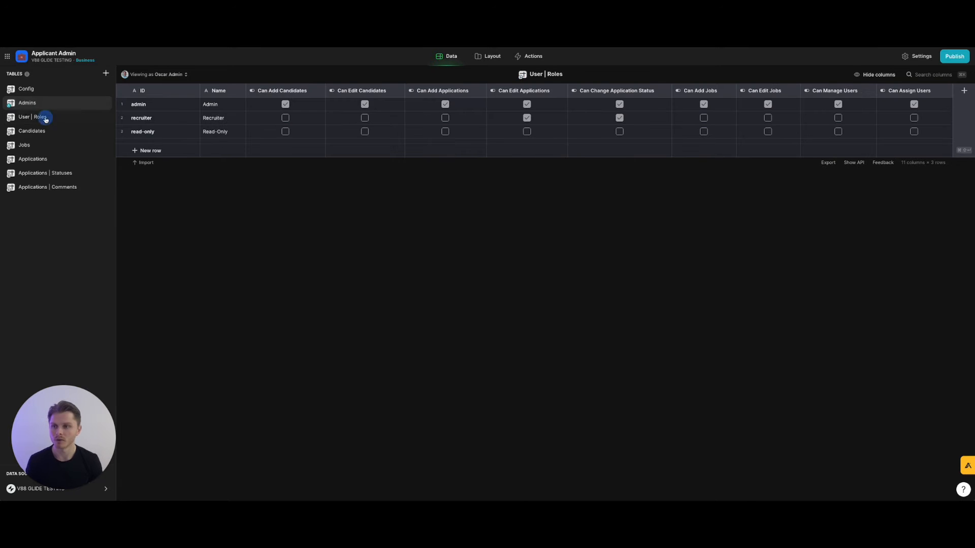
left_click(148, 106)
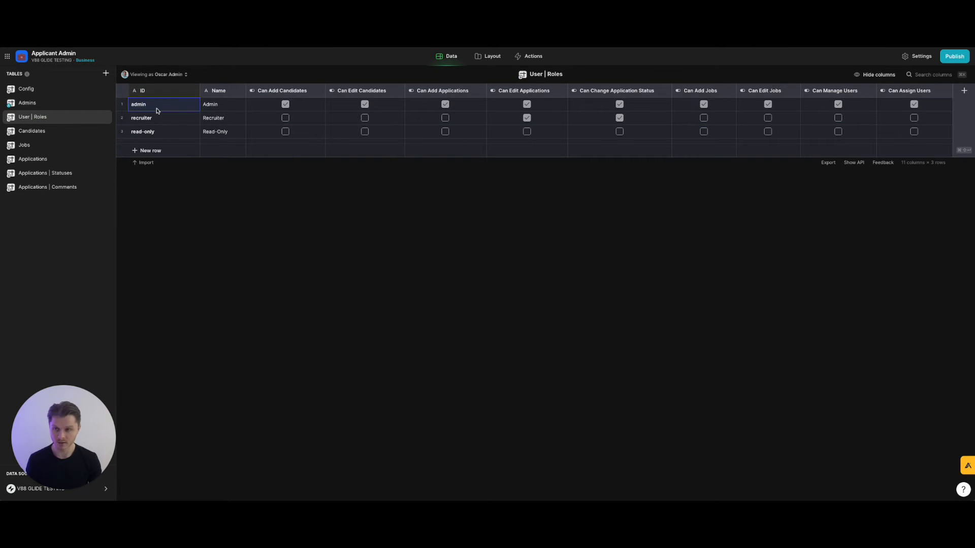
left_click(85, 104)
left_click(842, 115)
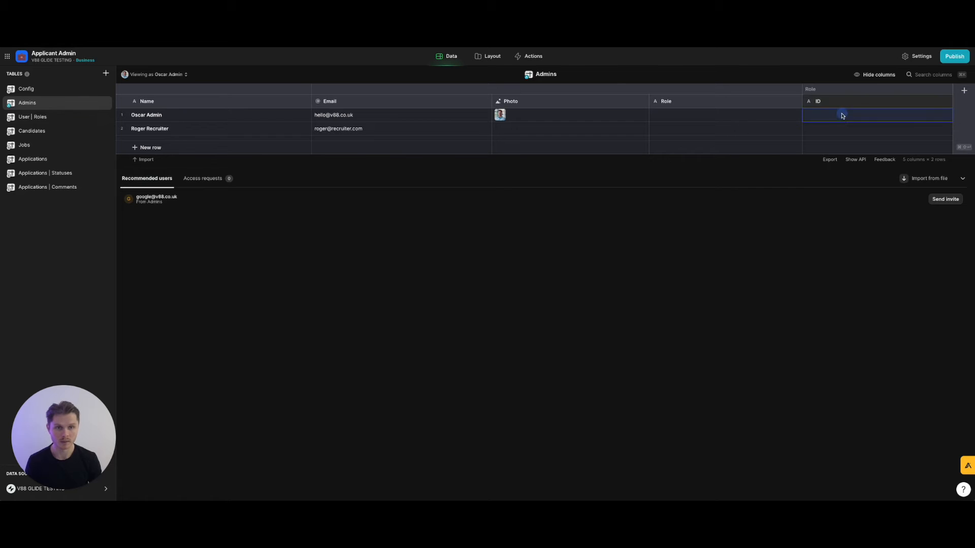
type("admin")
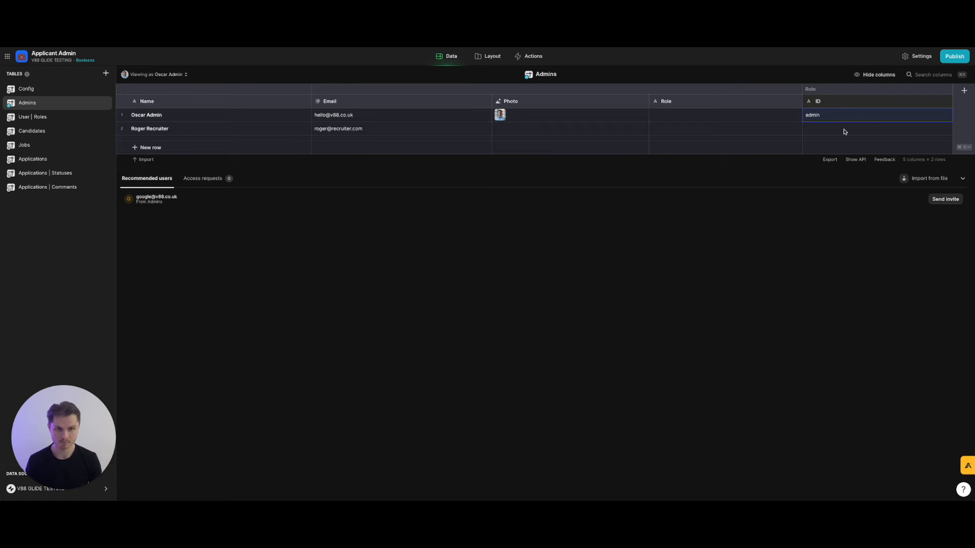
Copy the recruiter role ID from User | Roles into the second user's Role / ID cell.
left_click(28, 116)
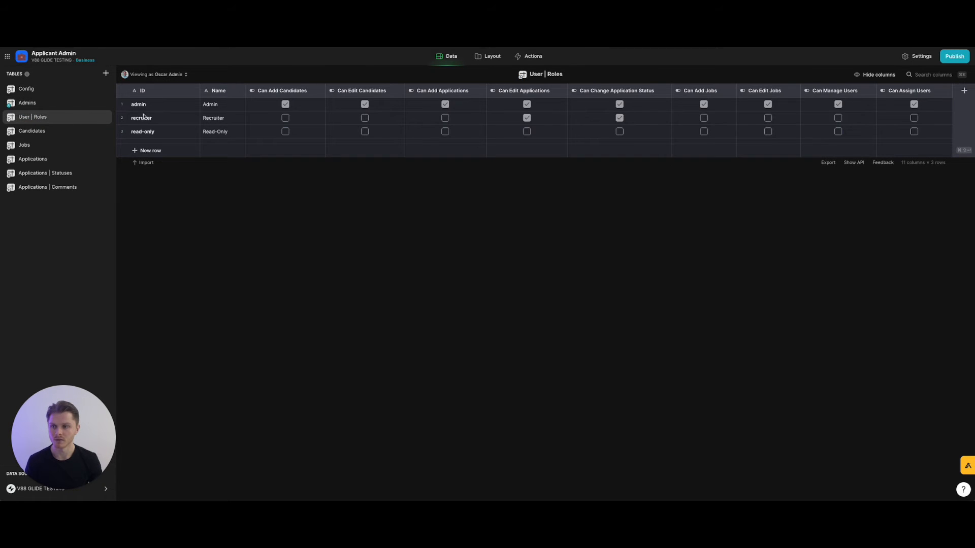
left_click(163, 123)
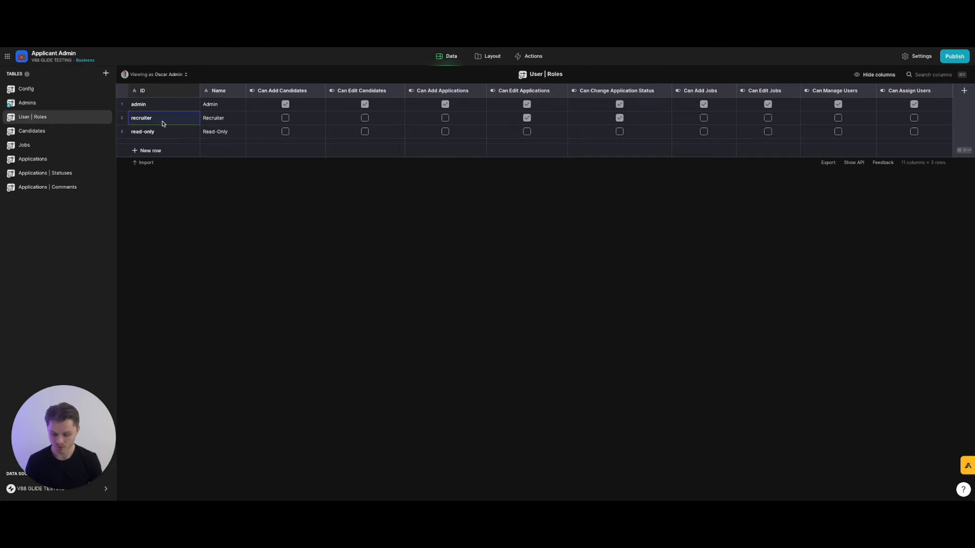
left_click(74, 103)
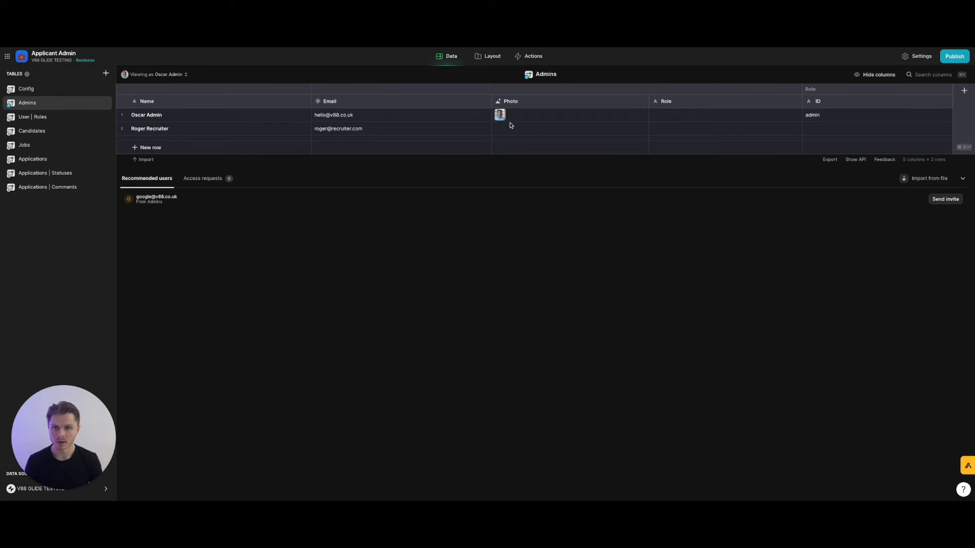
left_click(831, 133)
type("recruiter")
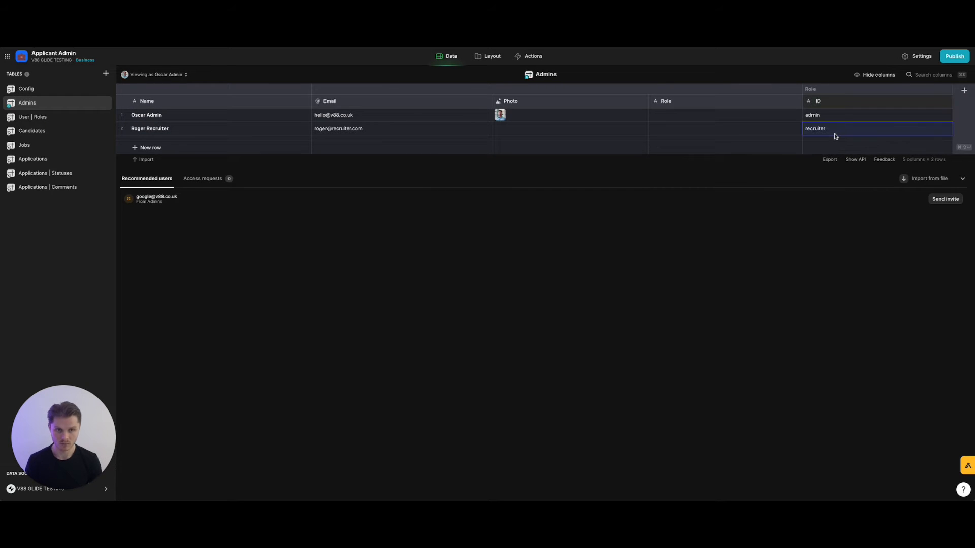
left_click(41, 118)
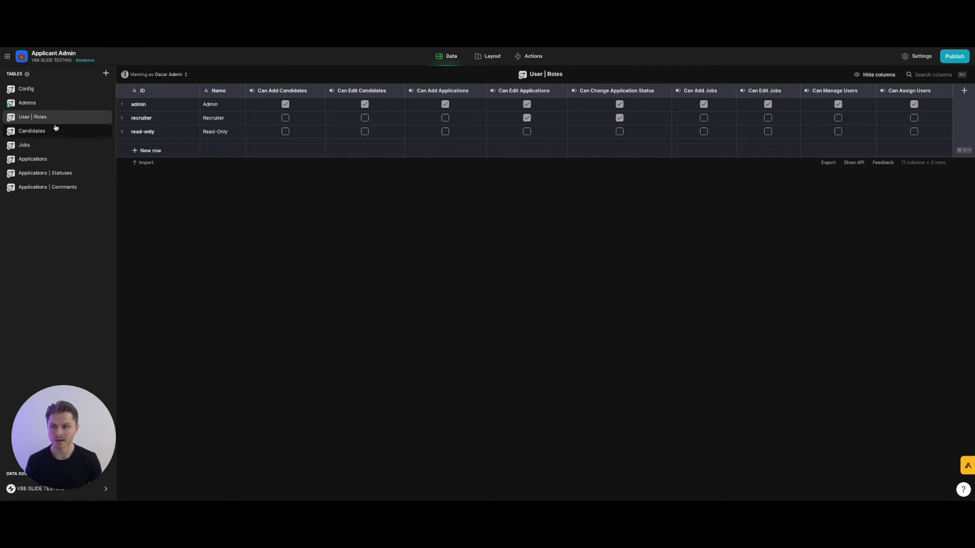
left_click(32, 104)
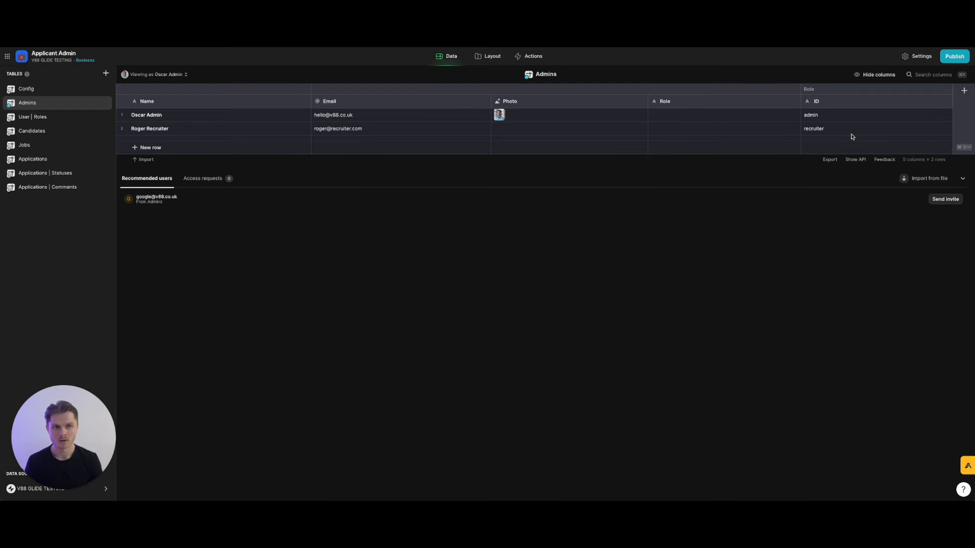
left_click(946, 101)
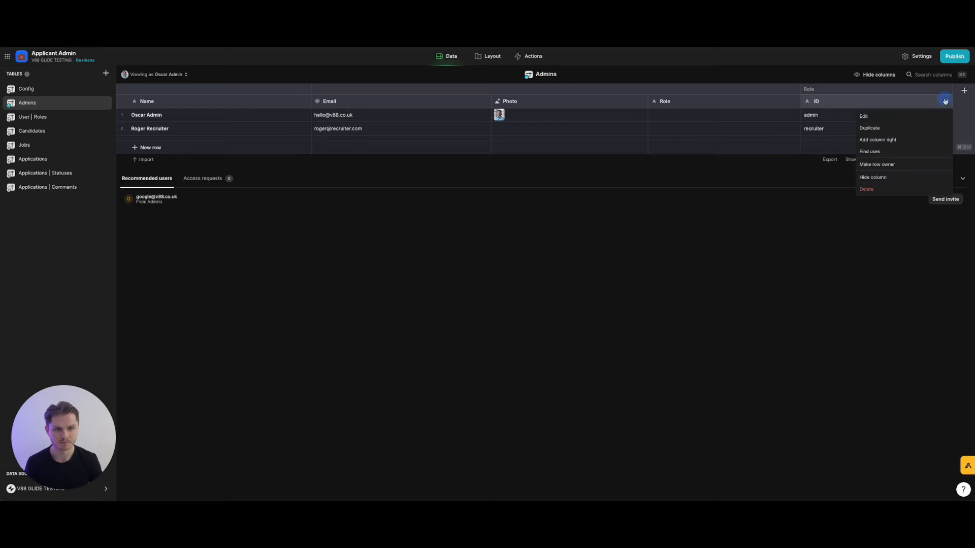
left_click(922, 137)
type("Role / Relation")
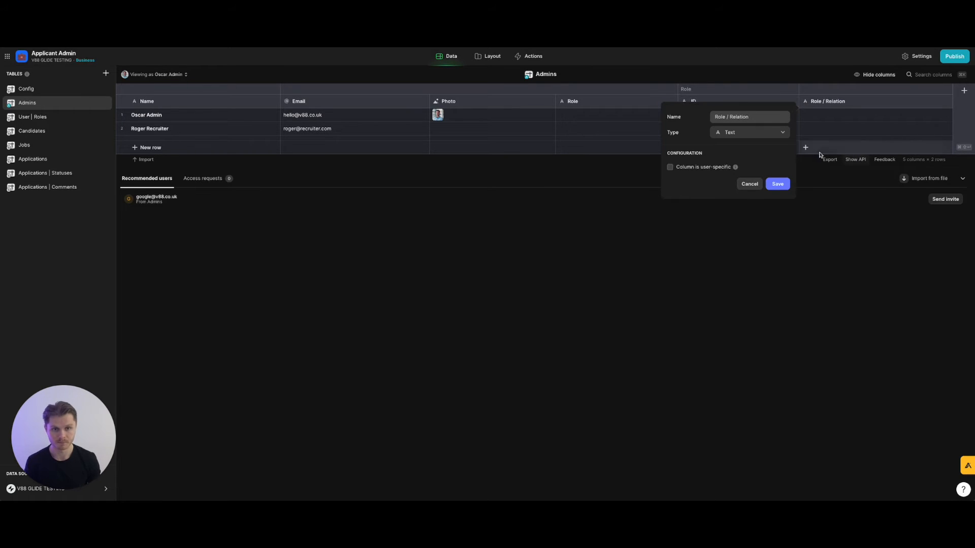
left_click(762, 133)
type("relat")
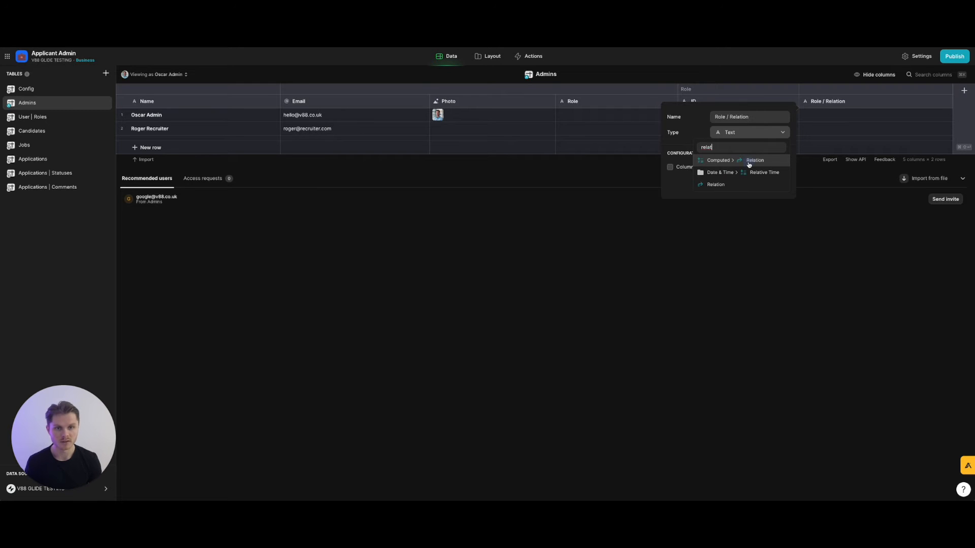
left_click(749, 162)
left_click(738, 177)
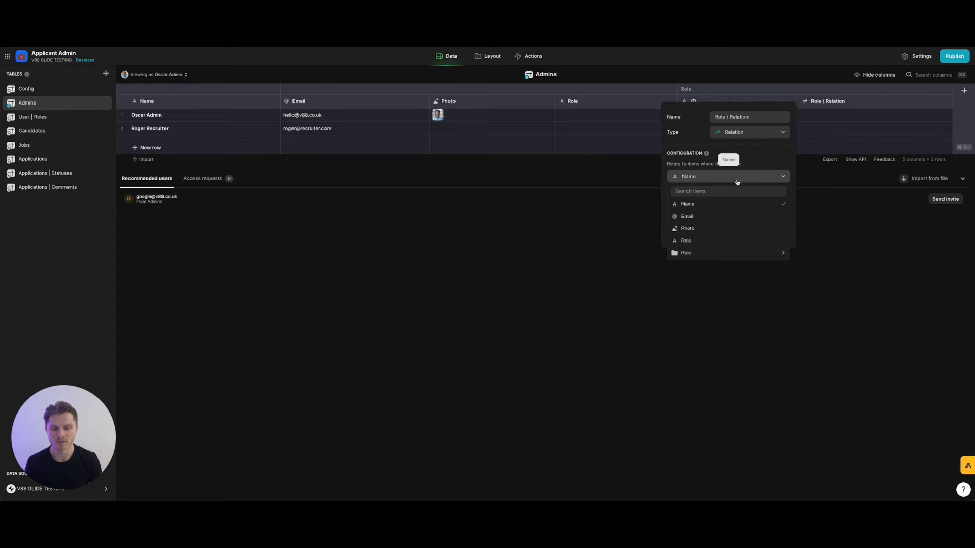
mouse_move(708, 253)
left_click(819, 252)
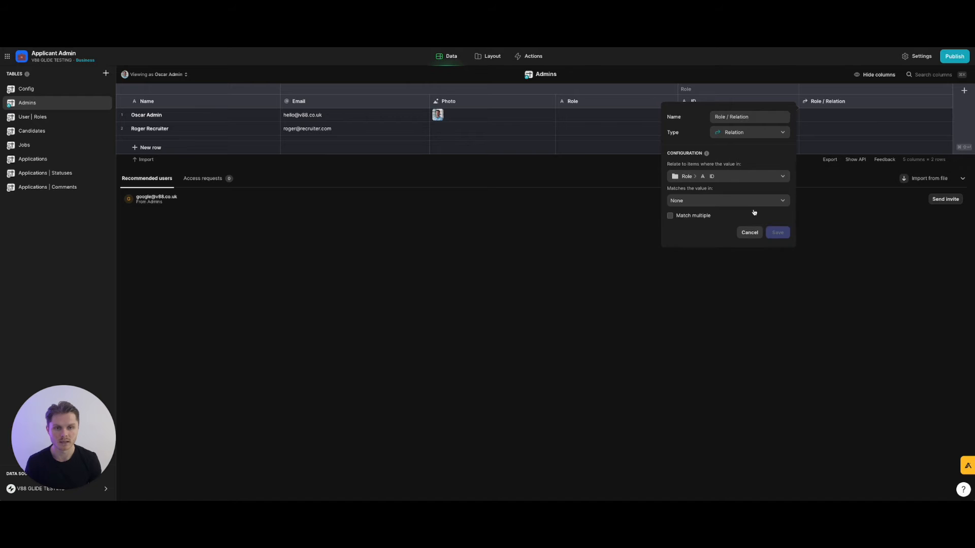
left_click(746, 203)
mouse_move(712, 257)
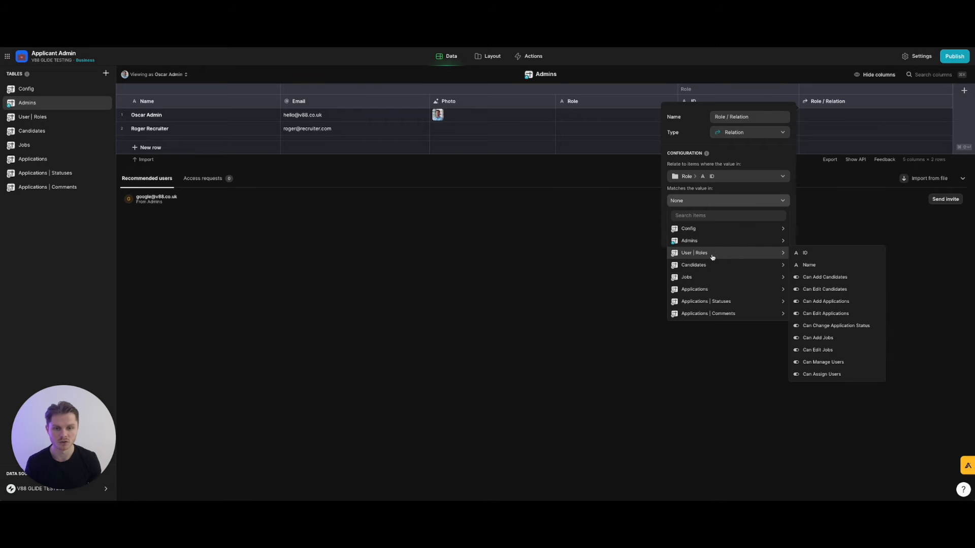
left_click(822, 253)
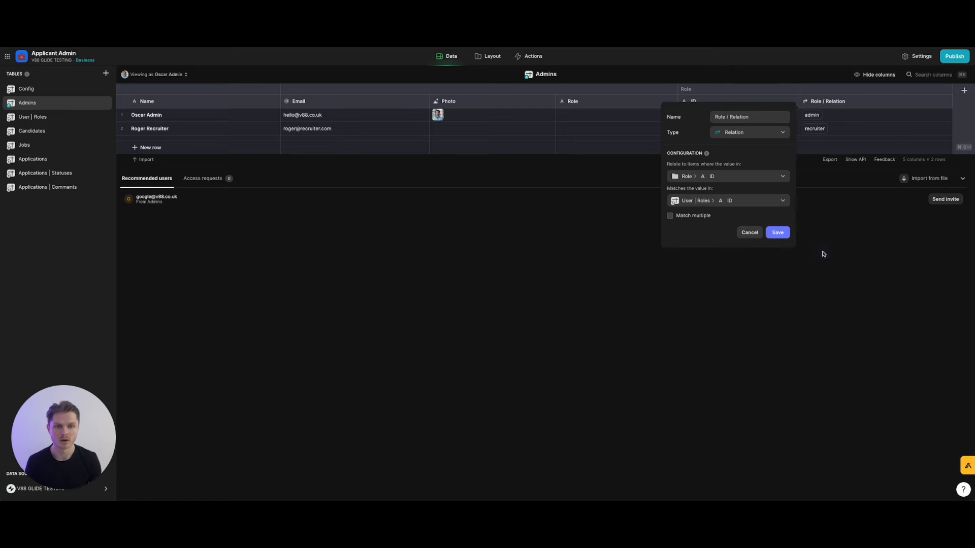
left_click(777, 232)
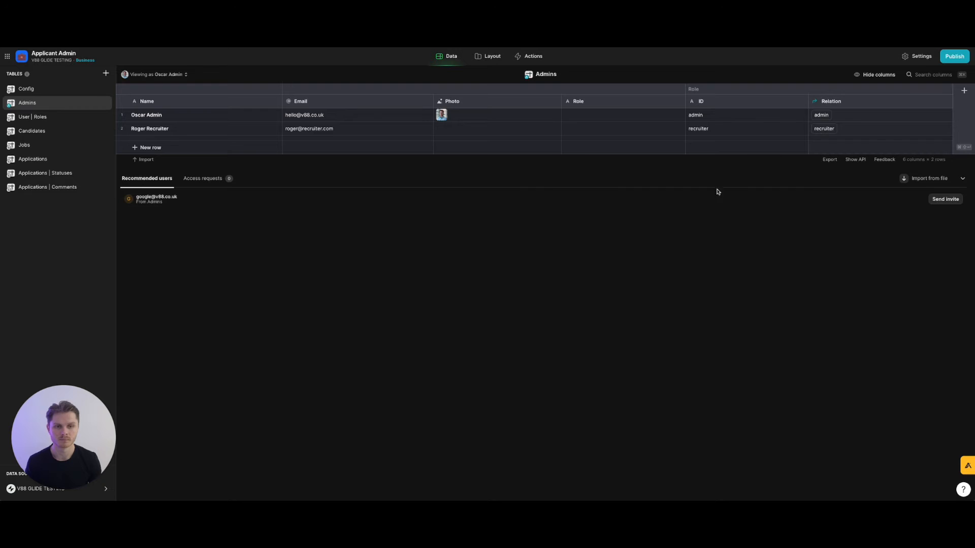
left_click(821, 115)
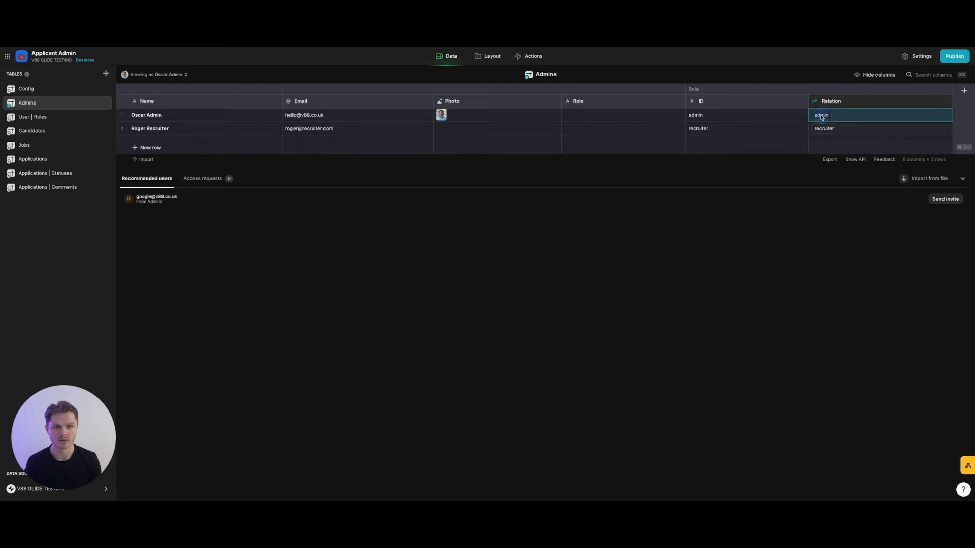
left_click(821, 115)
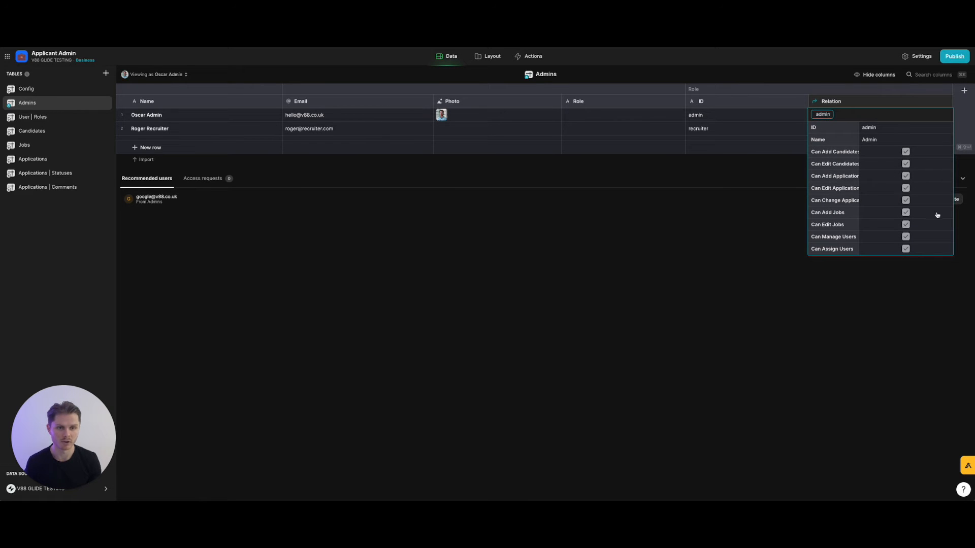
left_click(703, 279)
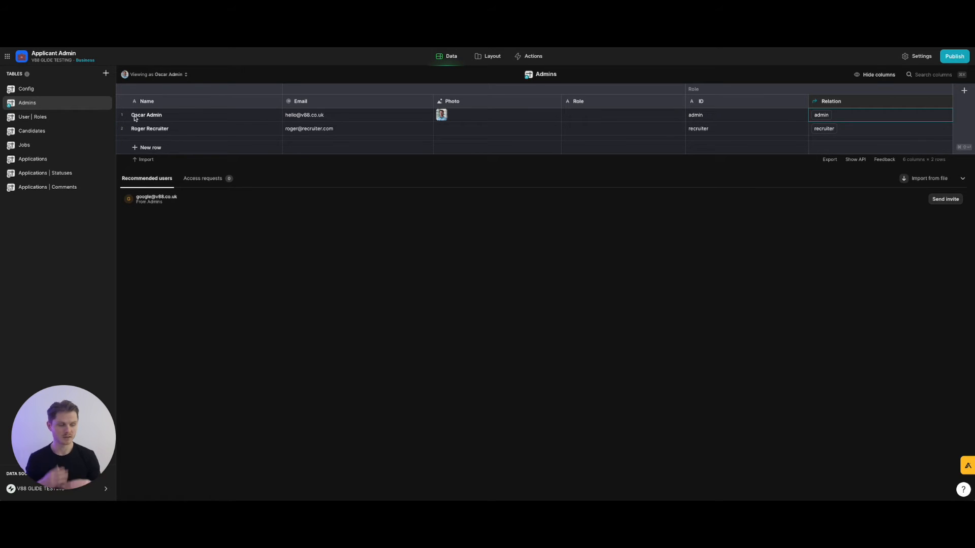
left_click(65, 116)
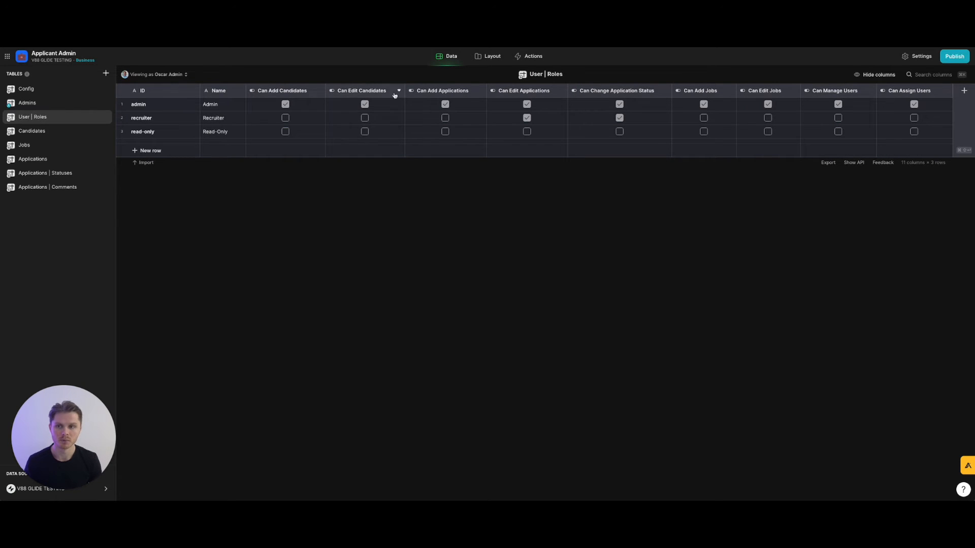
left_click(81, 104)
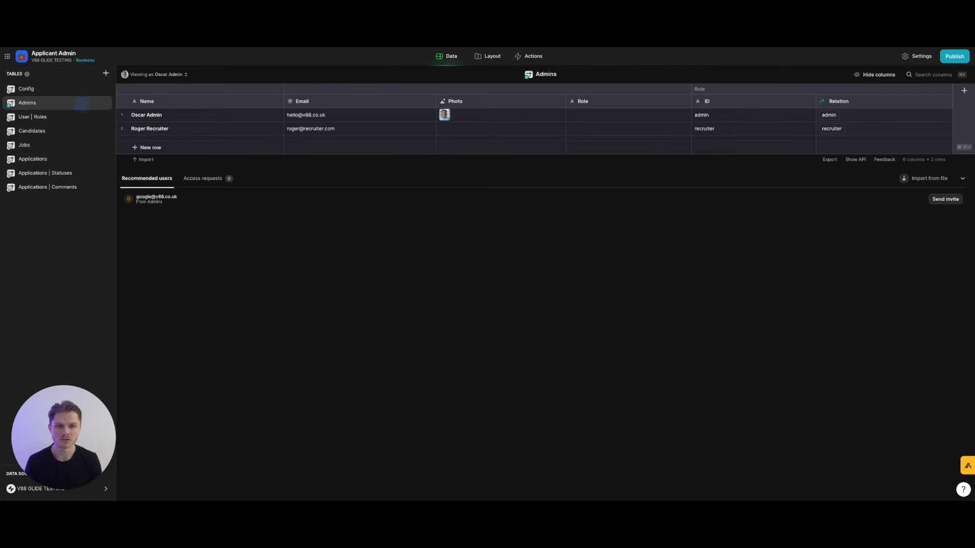
Add a Lookup column right of Relation reading Can Add Candidates, named 'Permission / Can Add Candidates'.
left_click(946, 102)
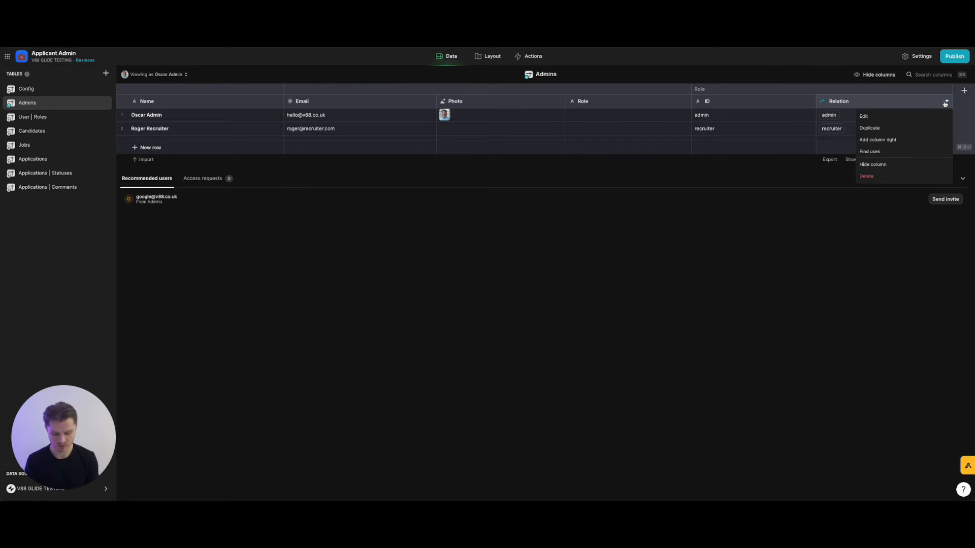
left_click(919, 141)
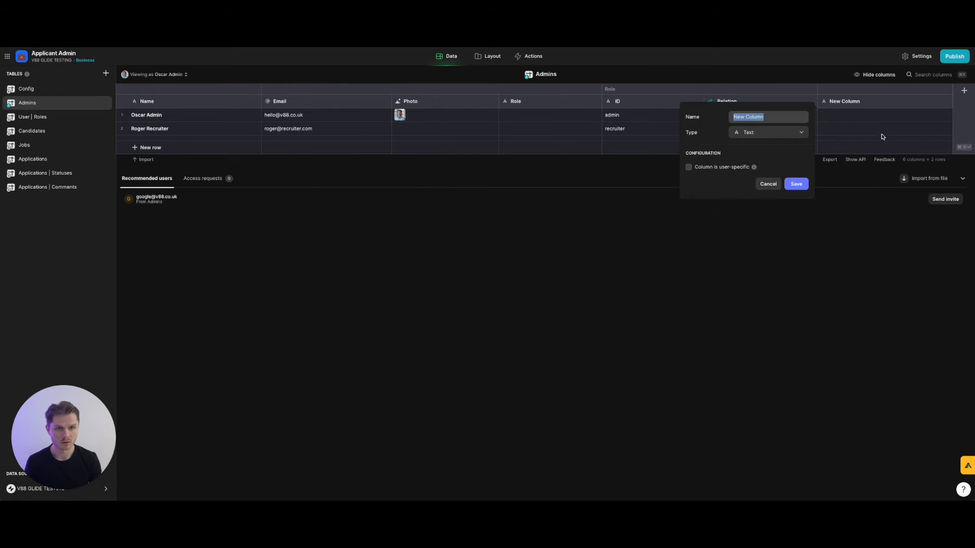
left_click(788, 132)
mouse_move(767, 175)
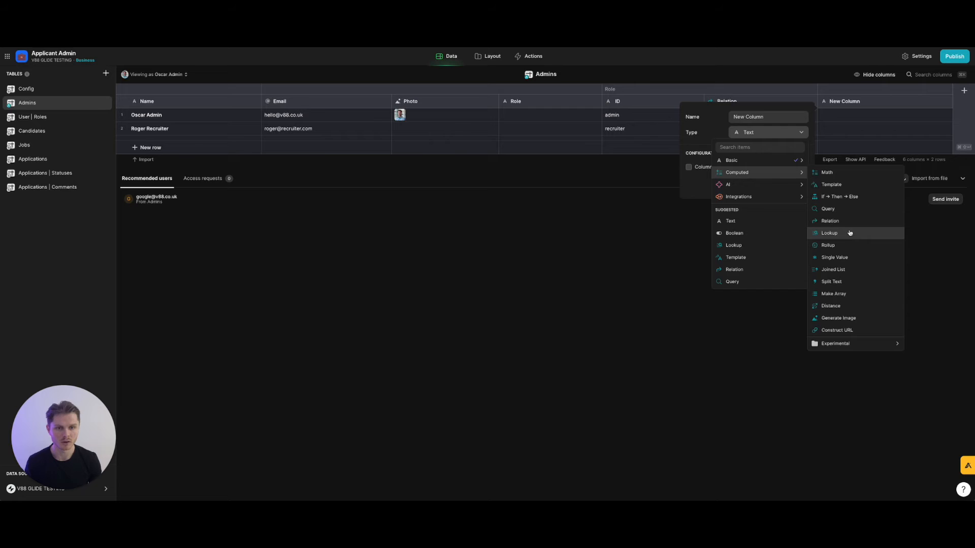
left_click(849, 231)
left_click(753, 176)
mouse_move(753, 205)
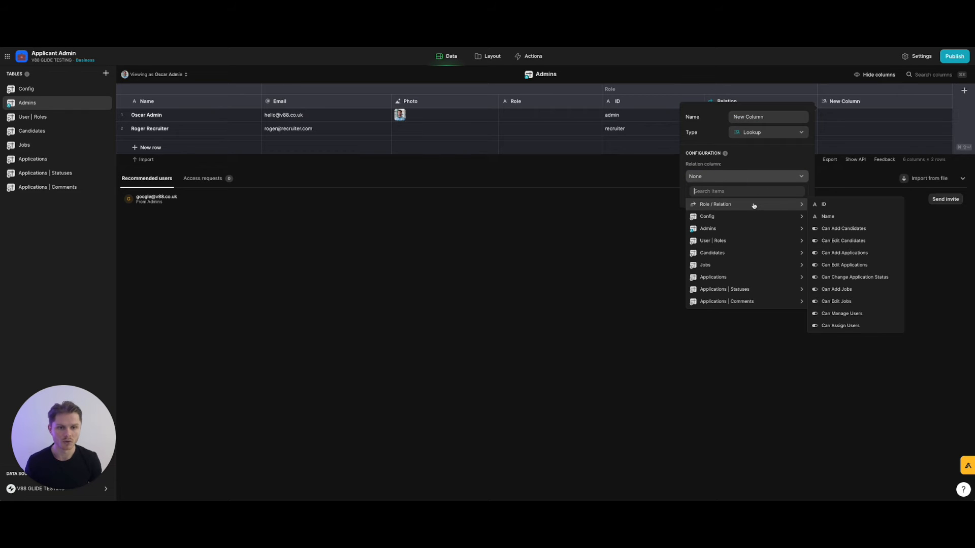
left_click(847, 229)
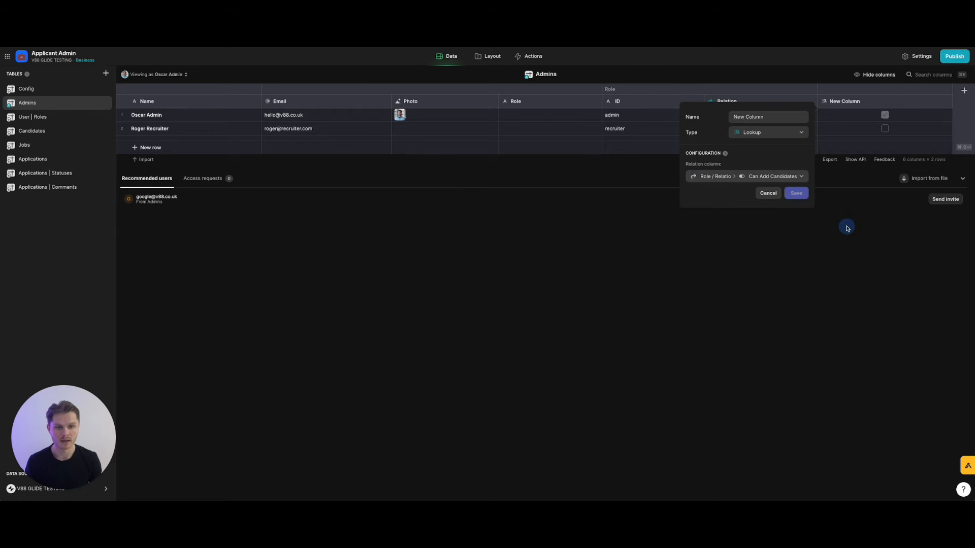
triple_click(778, 119)
type("Role")
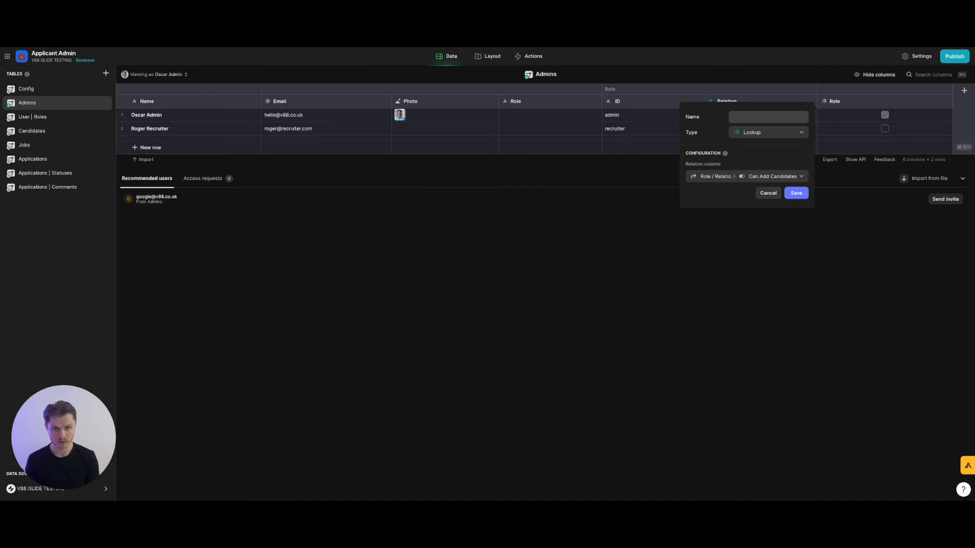
type("Perm")
type("ission /")
type(" Can Add Candidates")
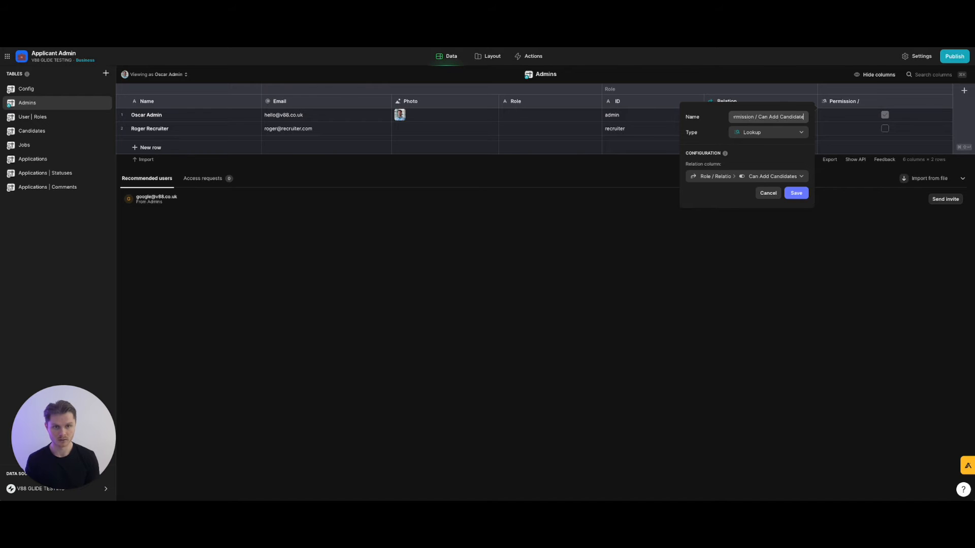
left_click(796, 194)
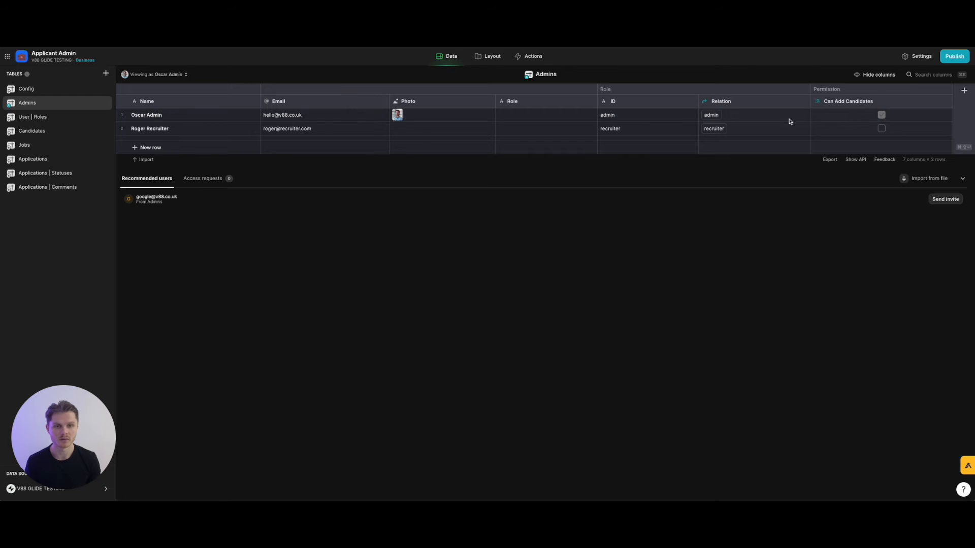
Duplicate the Can Add Candidates column, switching its lookup and name to Can Edit Candidates.
left_click(946, 103)
left_click(905, 128)
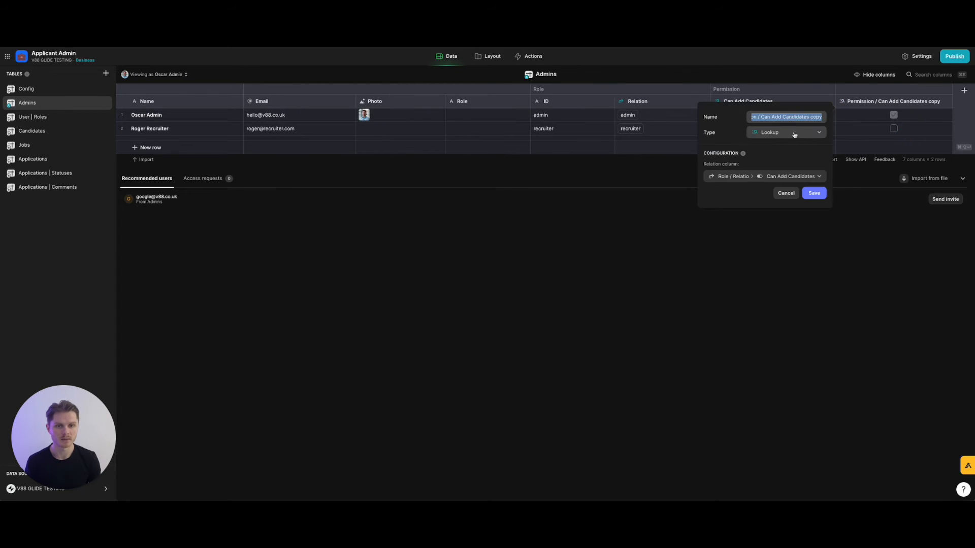
left_click(786, 177)
mouse_move(785, 208)
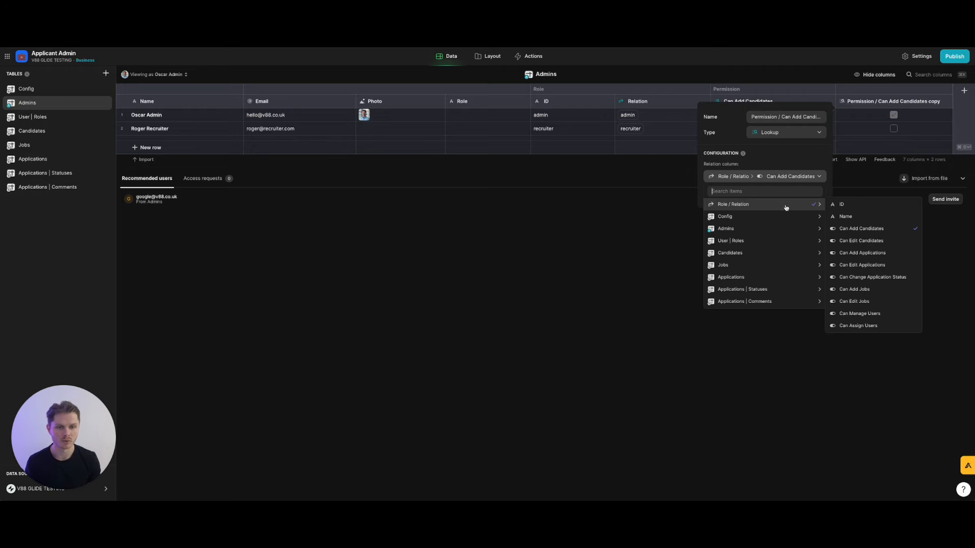
left_click(861, 242)
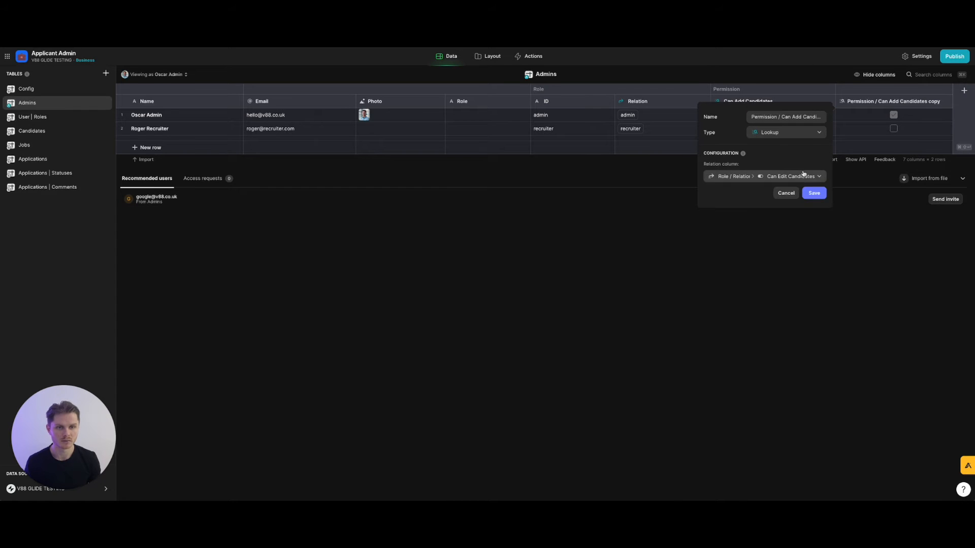
left_click(801, 119)
left_click(801, 119)
double_click(797, 119)
type("Edit")
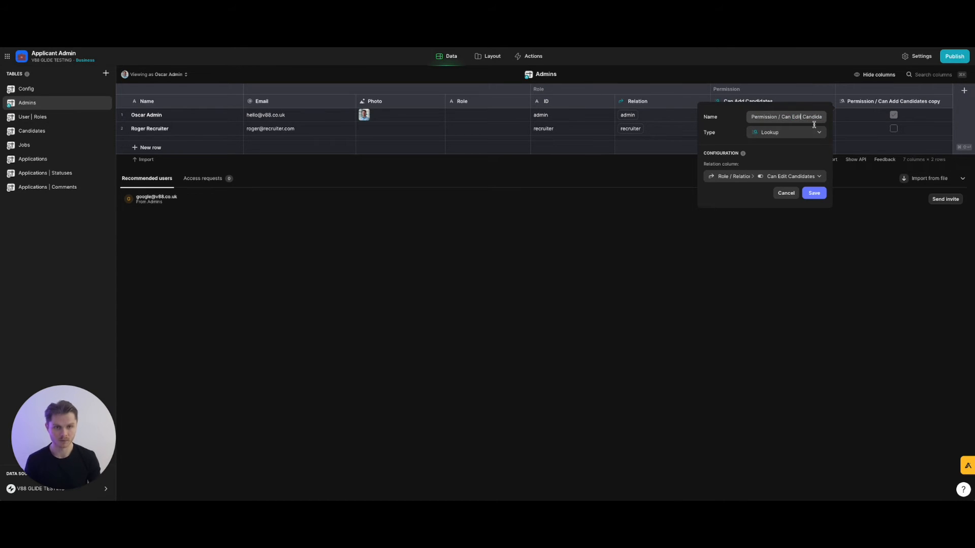
left_click(814, 193)
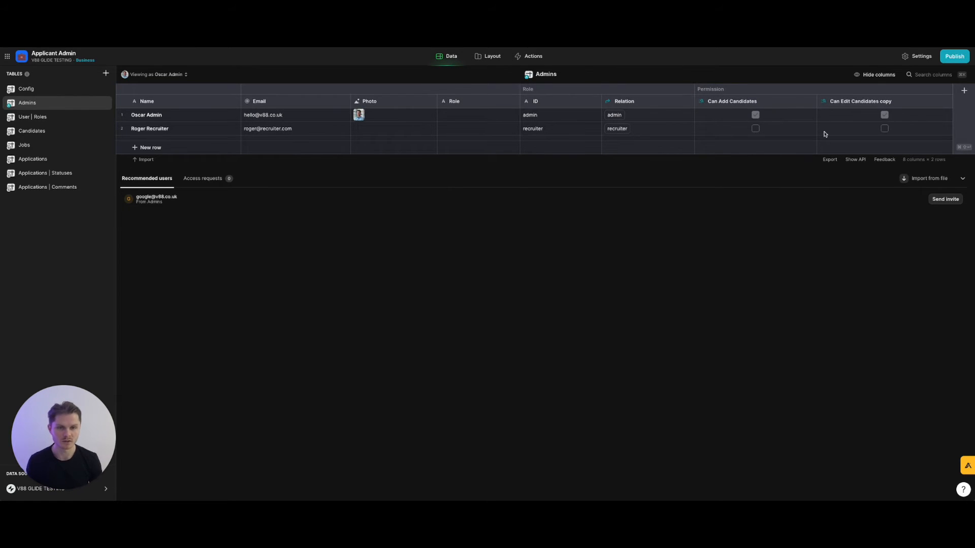
Remove the trailing copy text so the column is named Can Edit Candidates.
left_click(947, 101)
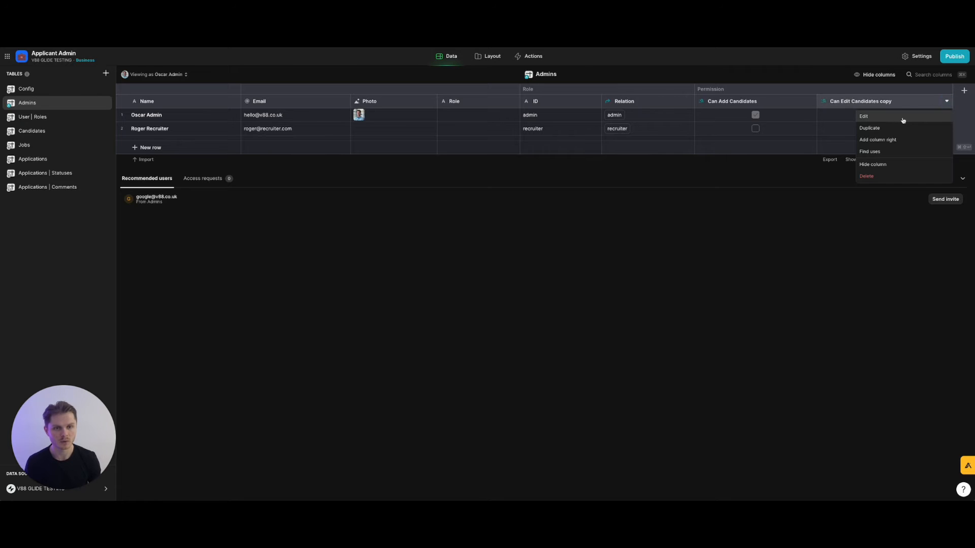
left_click(902, 118)
left_click(804, 117)
key("BackSpace")
key("BackSpace")
key("BackSpace")
key("BackSpace")
key("BackSpace")
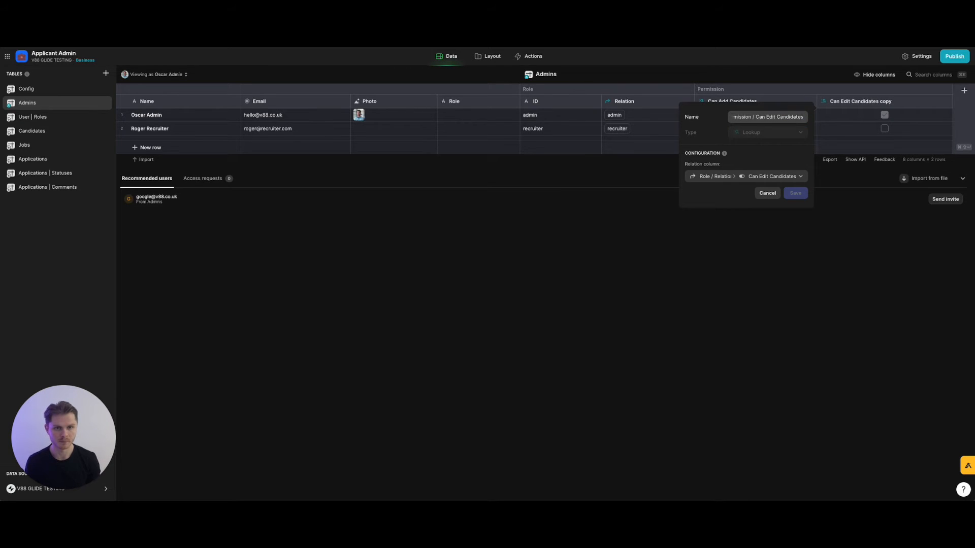
left_click(795, 193)
Duplicate Can Edit Candidates into a Can Add Applications lookup column with matching name.
left_click(946, 103)
left_click(893, 130)
left_click(800, 133)
left_click(799, 133)
left_click(799, 177)
mouse_move(792, 203)
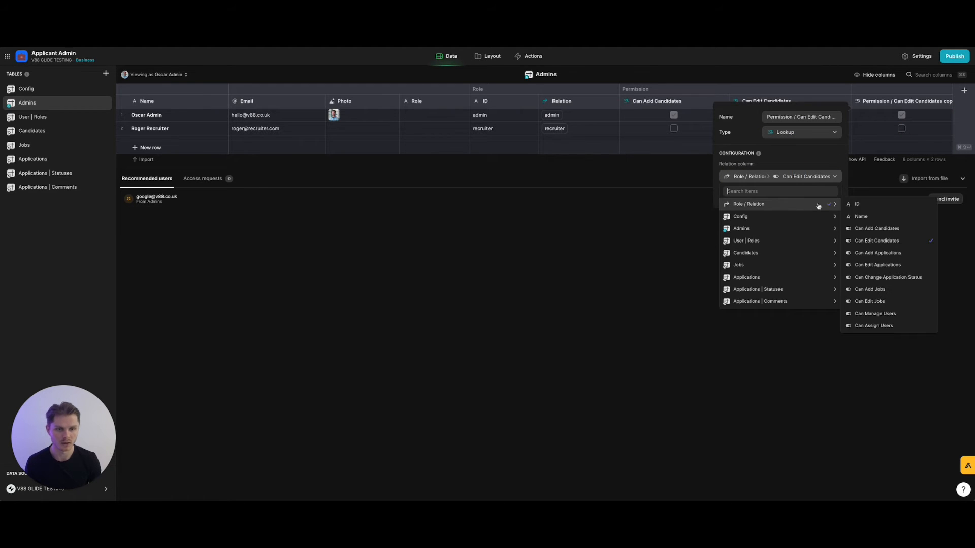
left_click(884, 254)
left_click(807, 118)
left_click(807, 118)
left_click_drag(808, 118, 862, 119)
type("Add Applications")
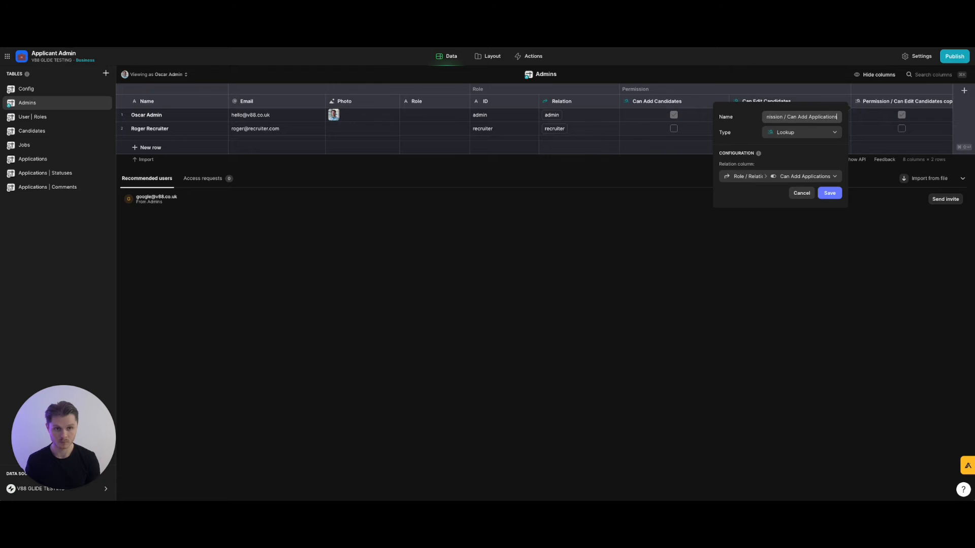
left_click(830, 193)
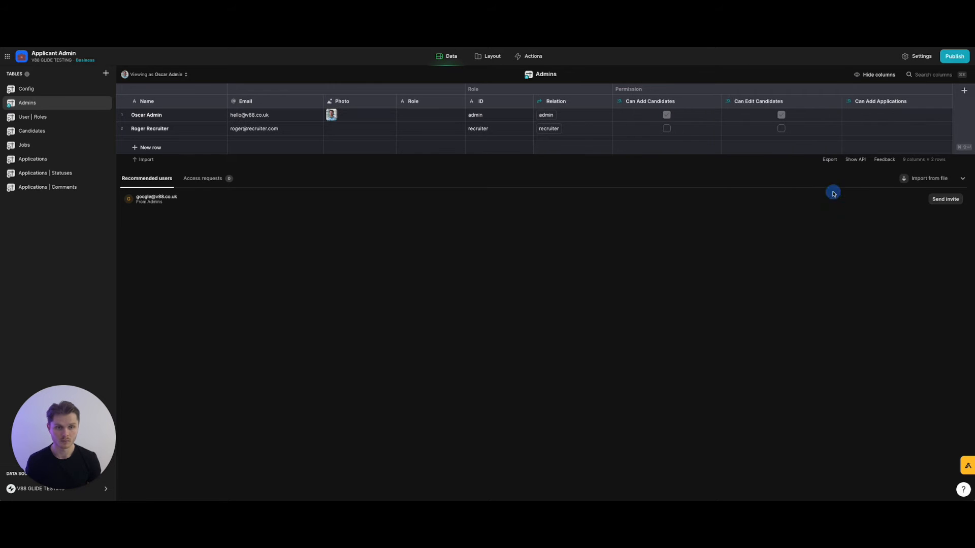
Duplicate Can Add Applications, switching its lookup field and name to Can Edit Applications.
left_click(947, 101)
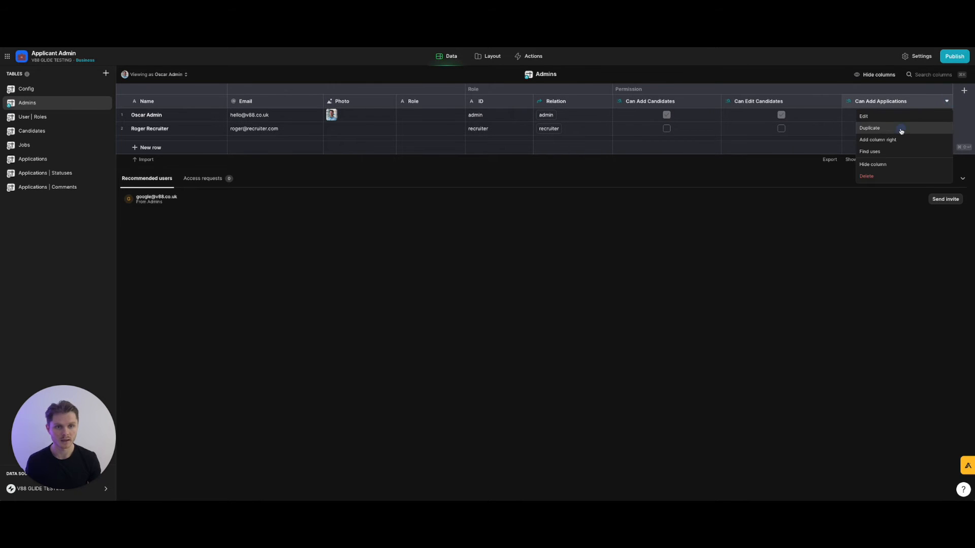
left_click(900, 131)
left_click(823, 177)
mouse_move(816, 206)
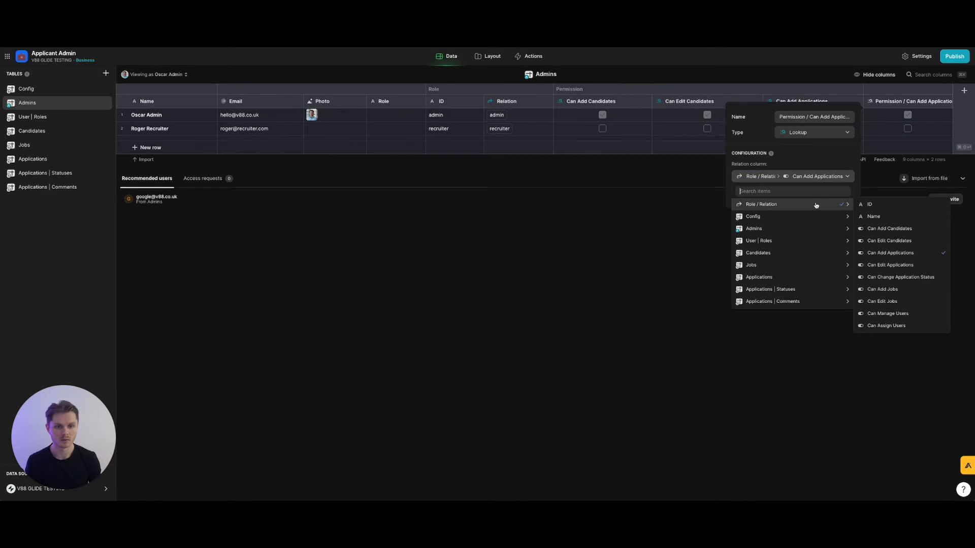
left_click(889, 265)
triple_click(846, 119)
left_click(846, 119)
left_click_drag(822, 117, 858, 117)
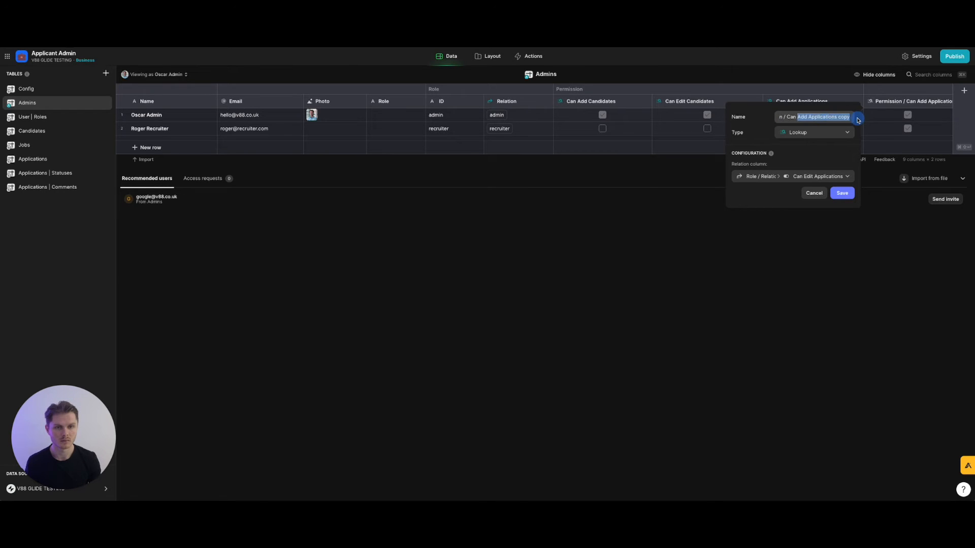
type("Edit")
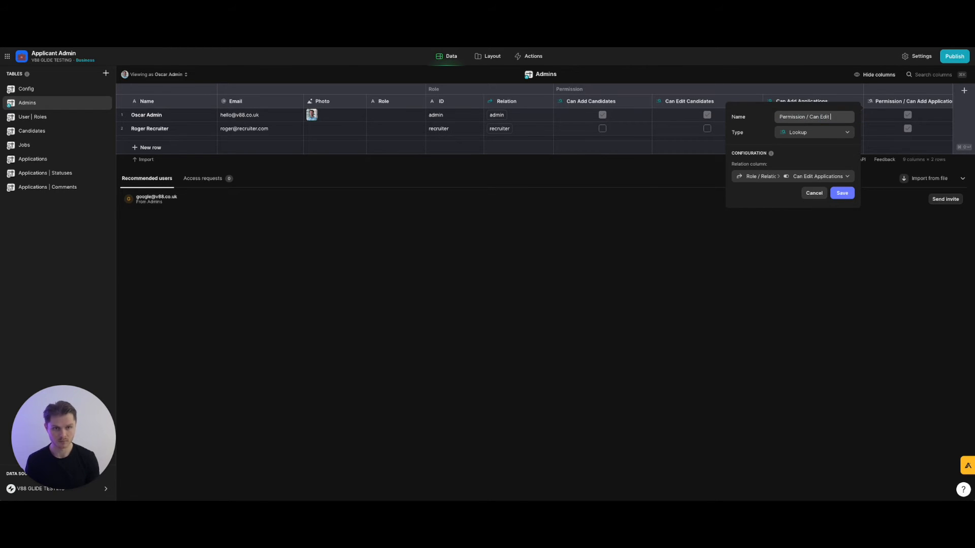
type(" Applications")
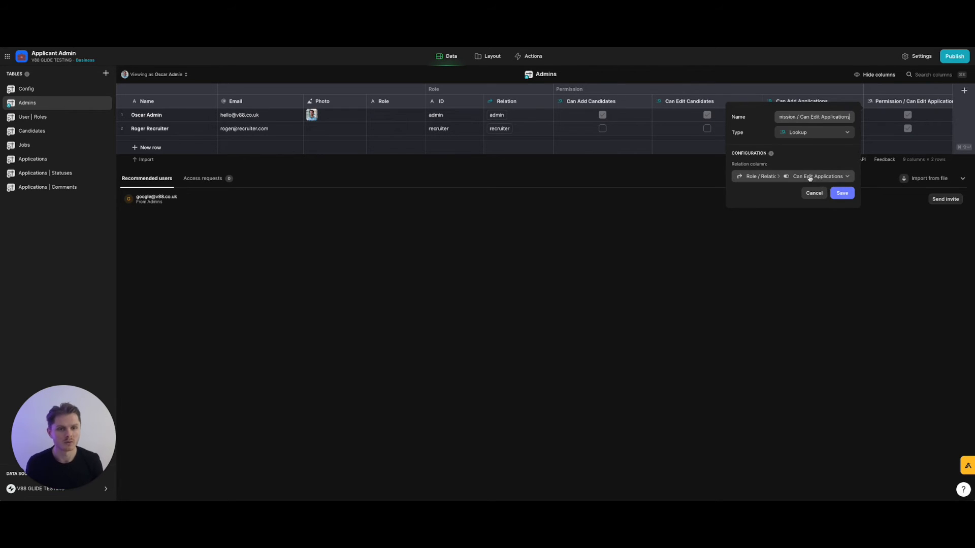
left_click(836, 194)
left_click(909, 101)
left_click(799, 220)
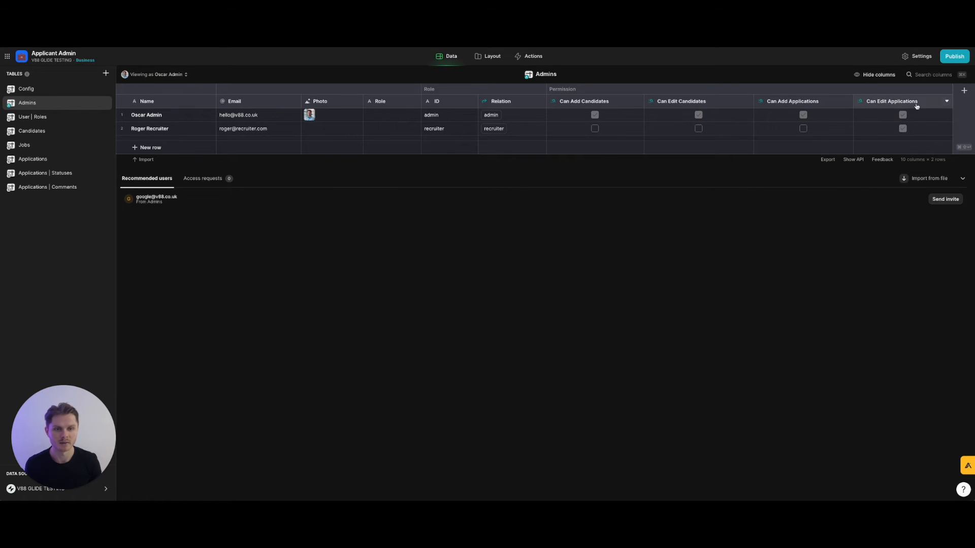
Duplicate the Can Edit Applications lookup into a Can Change Application Status permission lookup.
left_click(946, 102)
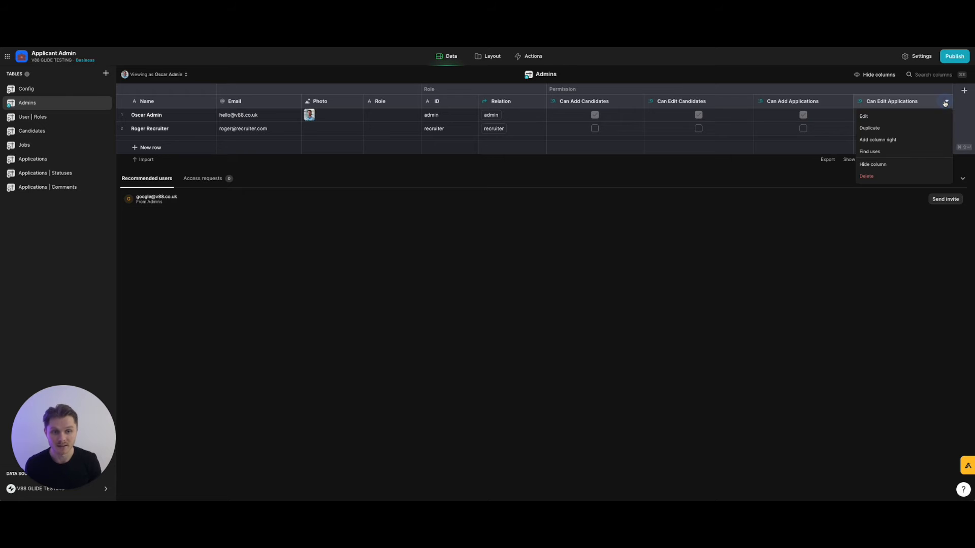
left_click(924, 128)
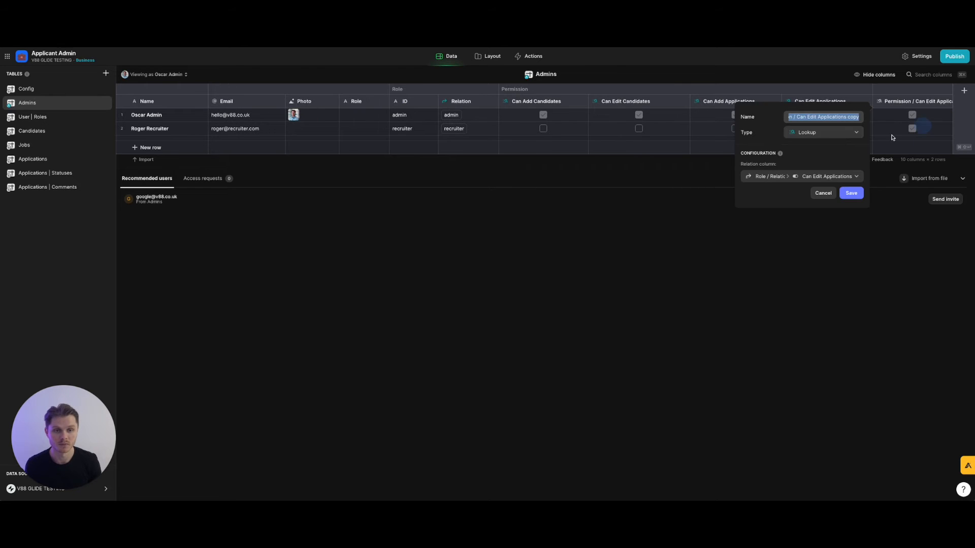
left_click(834, 176)
mouse_move(827, 205)
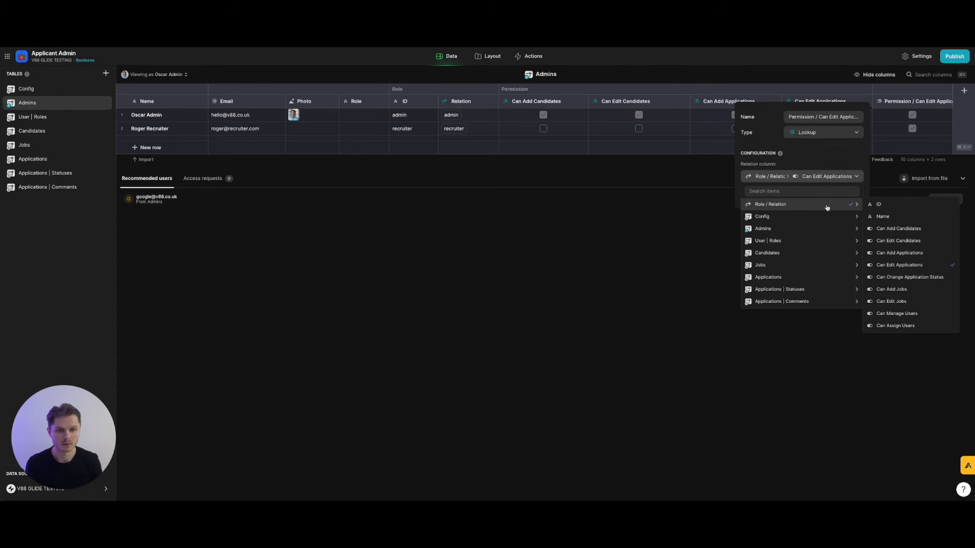
left_click(909, 277)
left_click(830, 117)
left_click_drag(830, 117, 876, 118)
type("Chan")
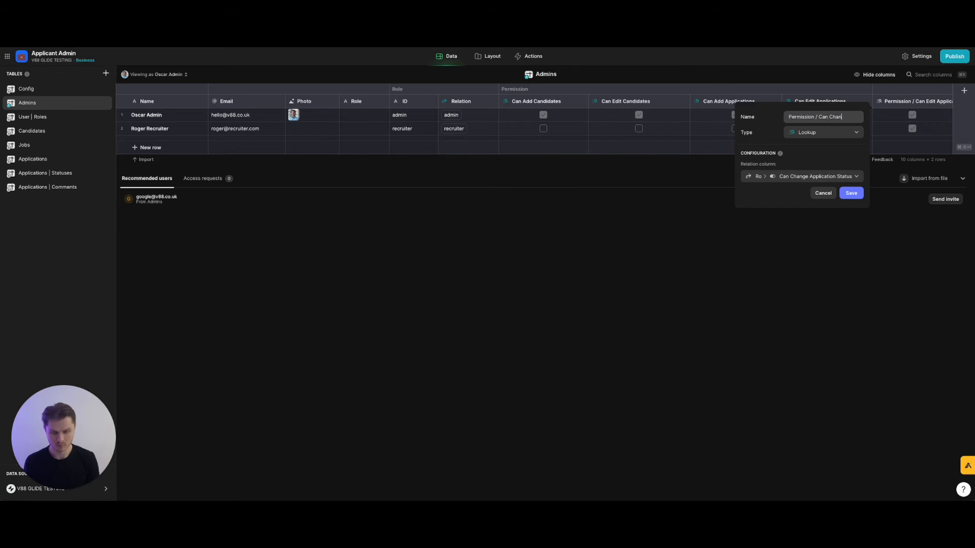
type("ge Application Status")
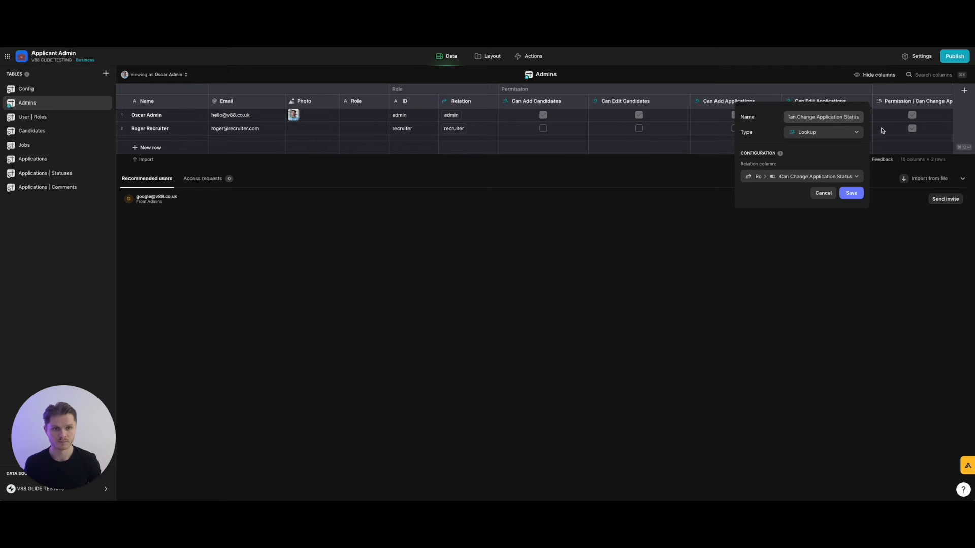
left_click(851, 193)
Add a Can Add Jobs lookup column by duplicating the previous permission lookup.
left_click(947, 101)
left_click(911, 128)
left_click(838, 176)
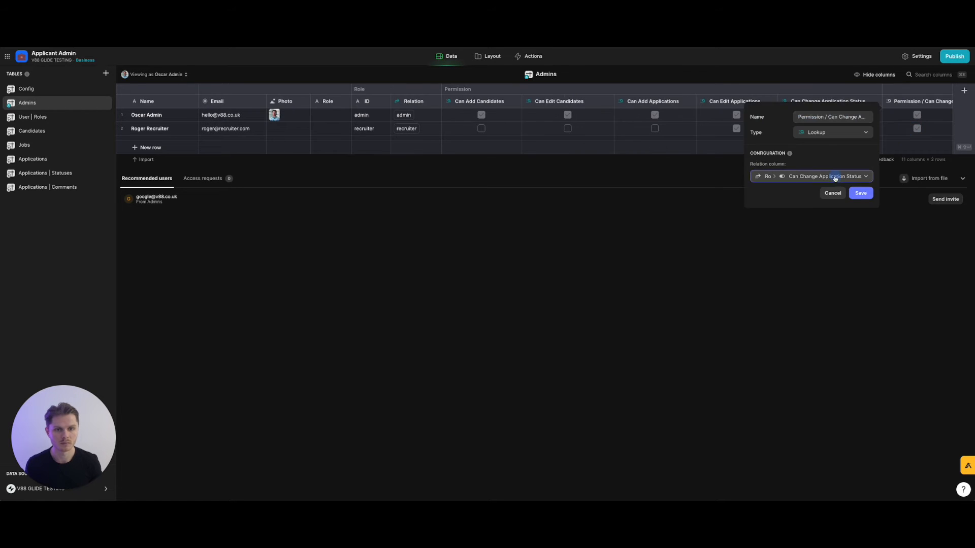
mouse_move(812, 204)
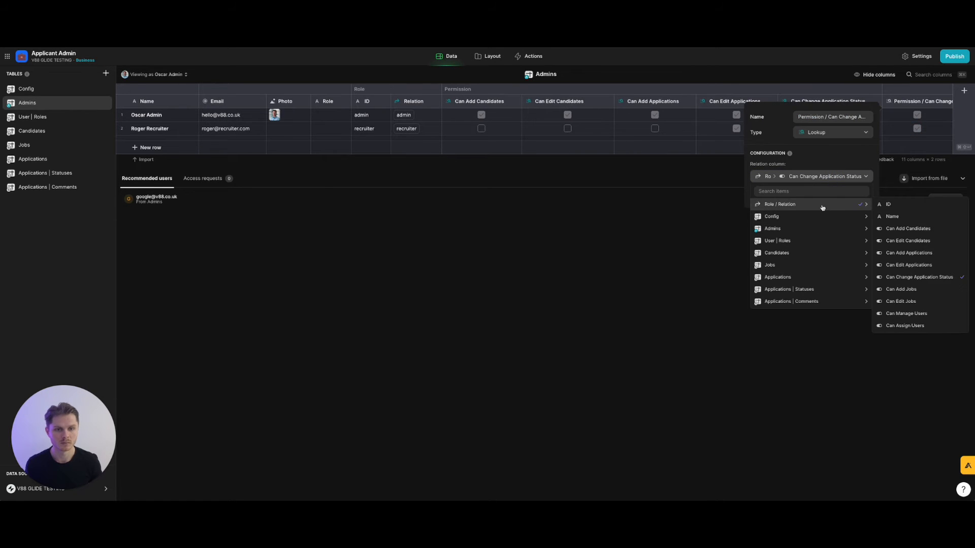
left_click(902, 289)
left_click(860, 117)
left_click(841, 117)
left_click_drag(840, 118, 904, 123)
type("Add")
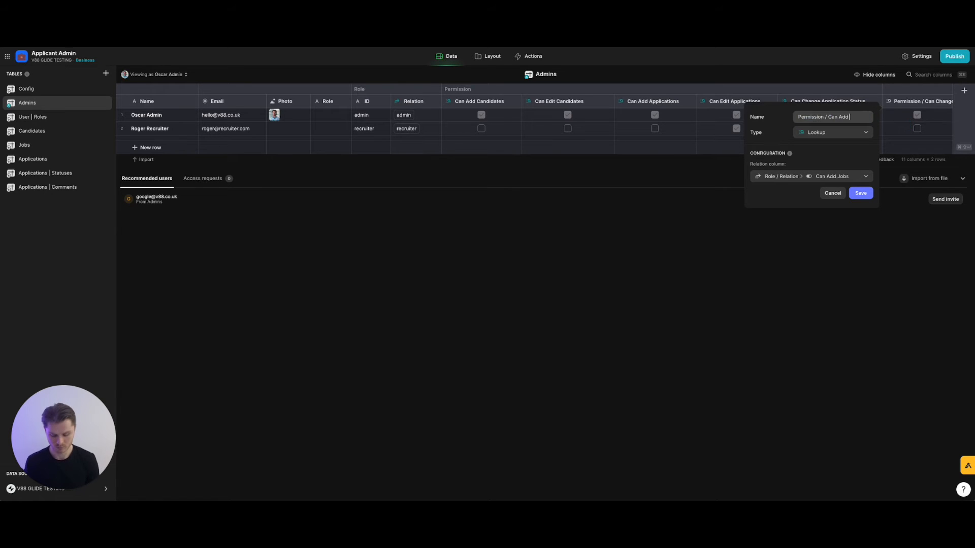
left_click(861, 193)
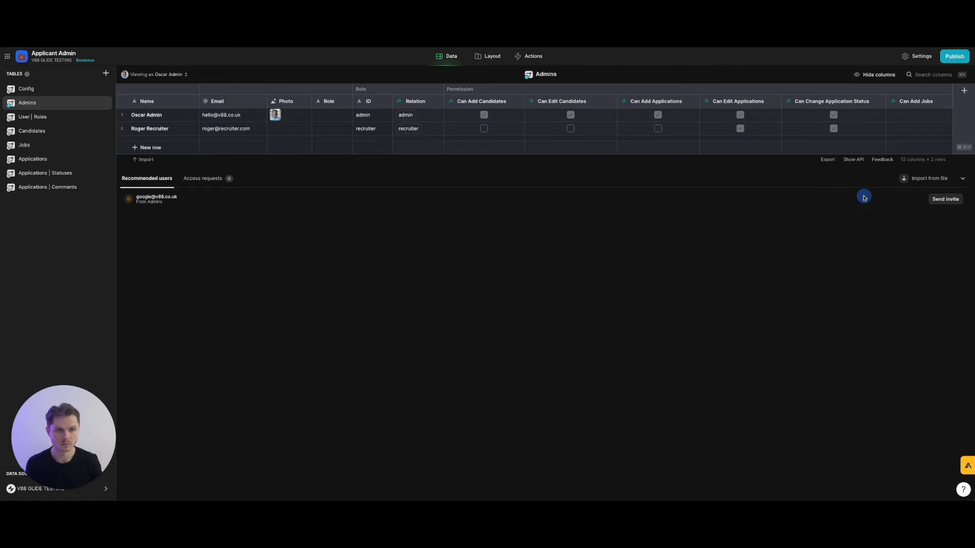
Add a Can Edit Jobs lookup column from a copy of Can Add Jobs.
left_click(947, 102)
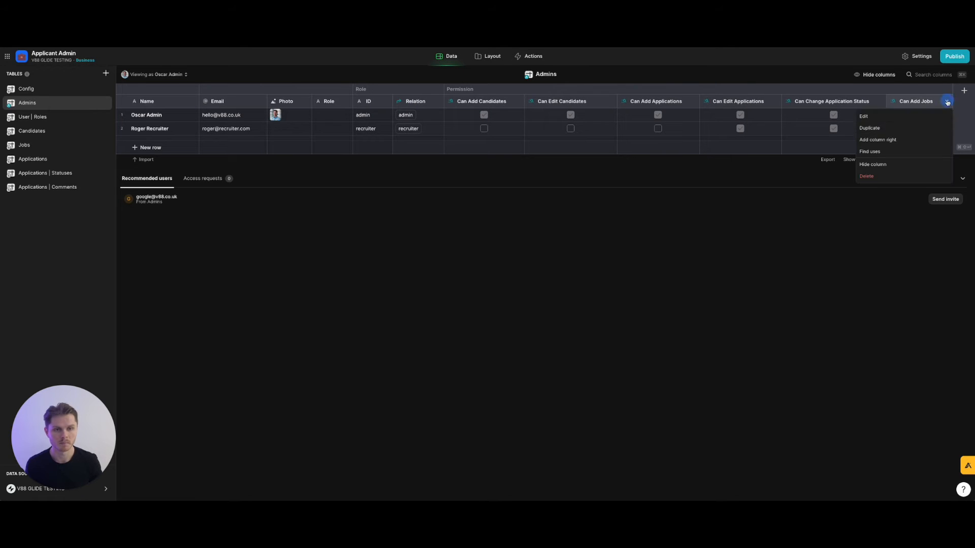
left_click(898, 129)
left_click(842, 177)
mouse_move(824, 206)
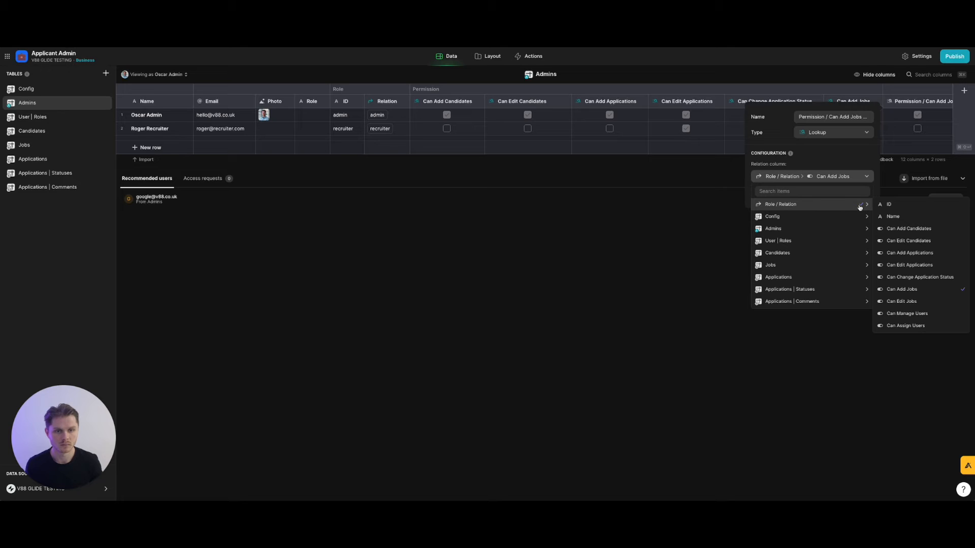
left_click(914, 302)
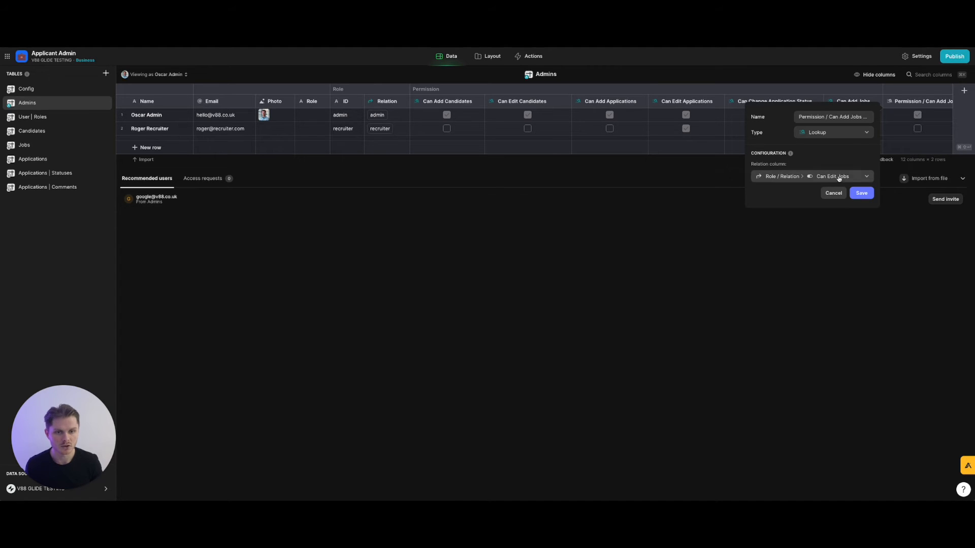
left_click(853, 118)
left_click(842, 117)
left_click_drag(842, 117, 873, 117)
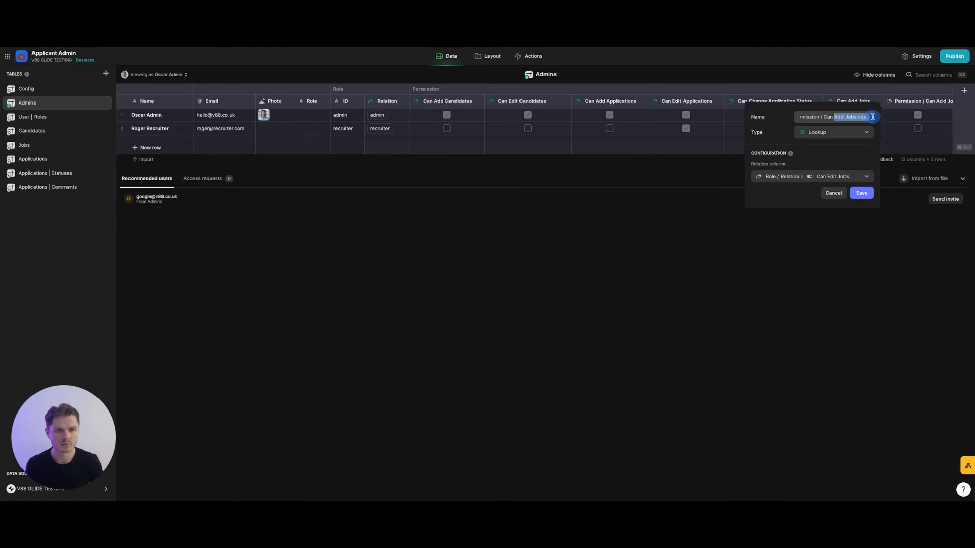
type("Edit")
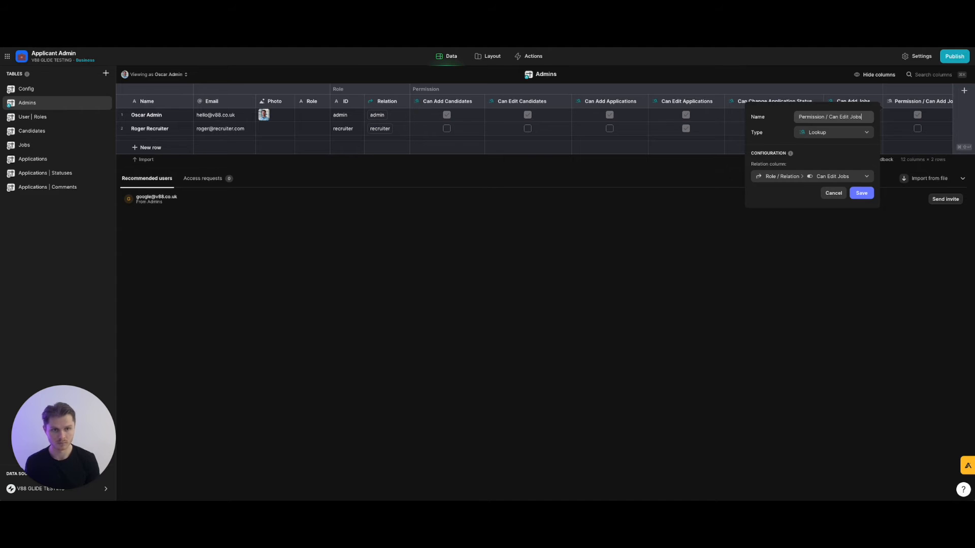
left_click(862, 193)
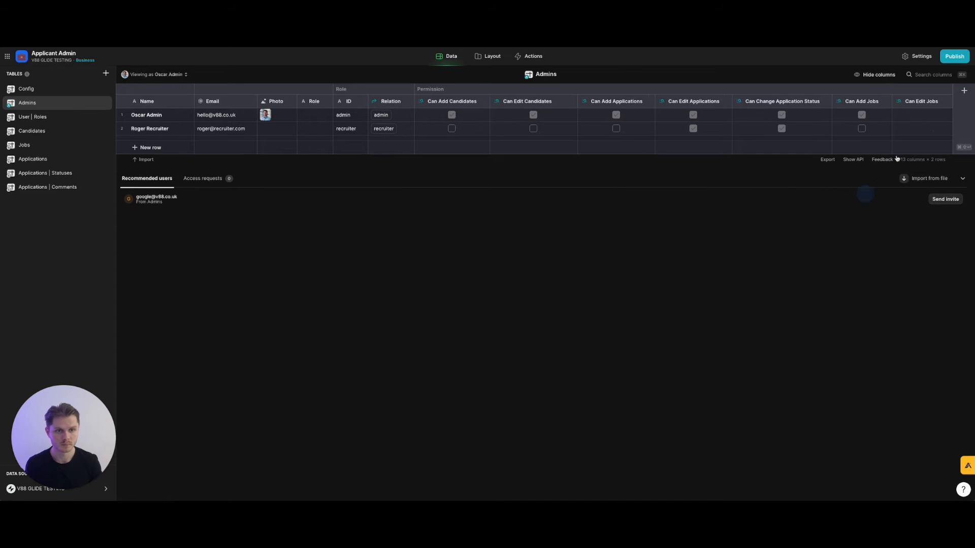
Add a Can Manage Users lookup column from a copy of Can Edit Jobs.
left_click(946, 99)
left_click(918, 126)
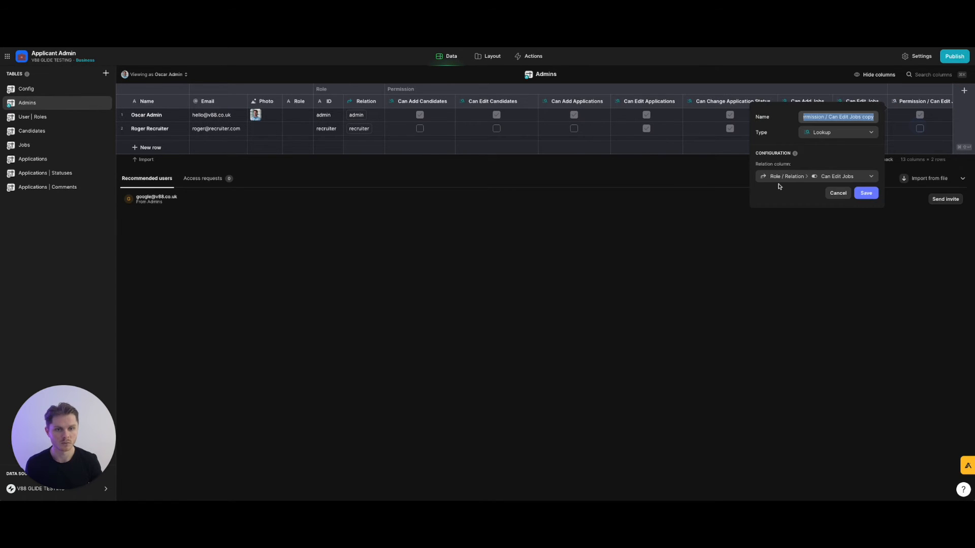
left_click(794, 180)
mouse_move(797, 204)
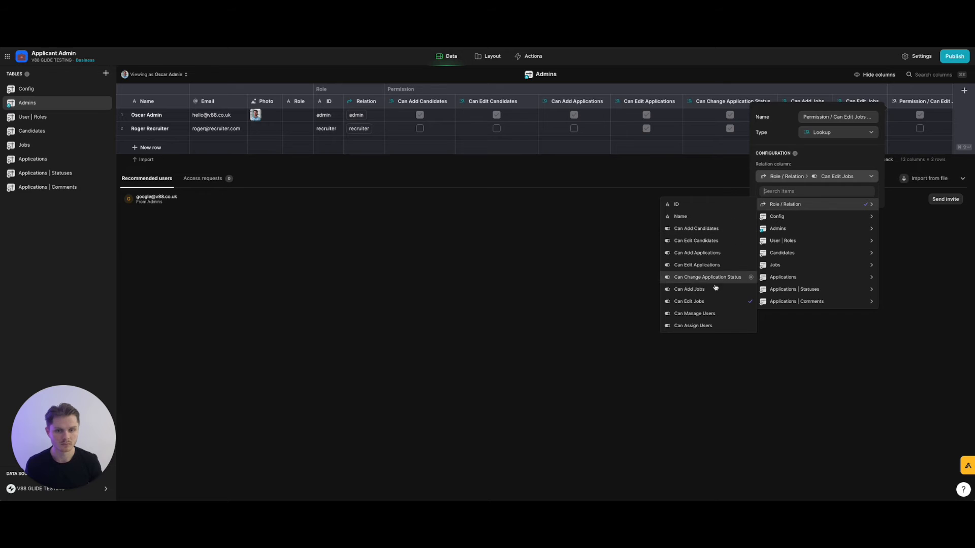
left_click(717, 314)
left_click(846, 116)
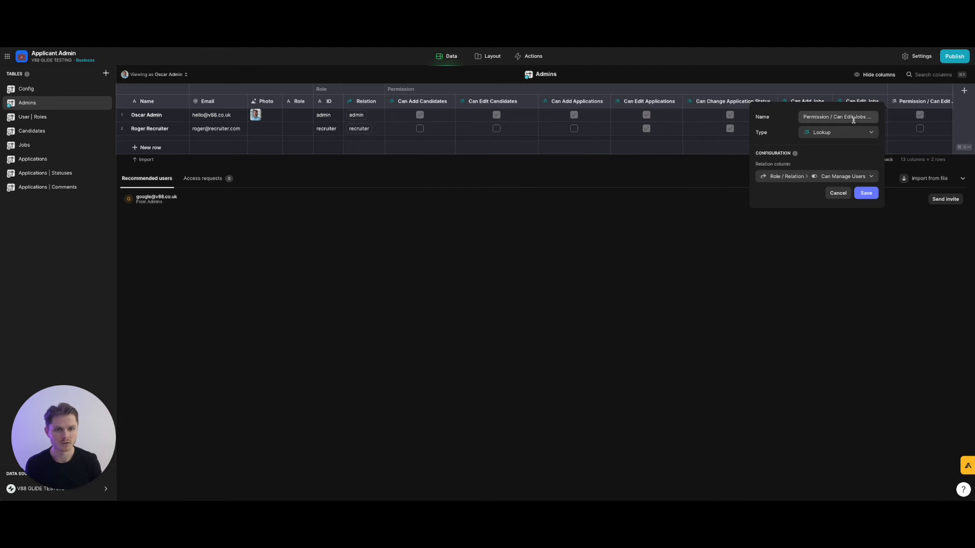
left_click_drag(846, 116, 901, 117)
type("Manage Users")
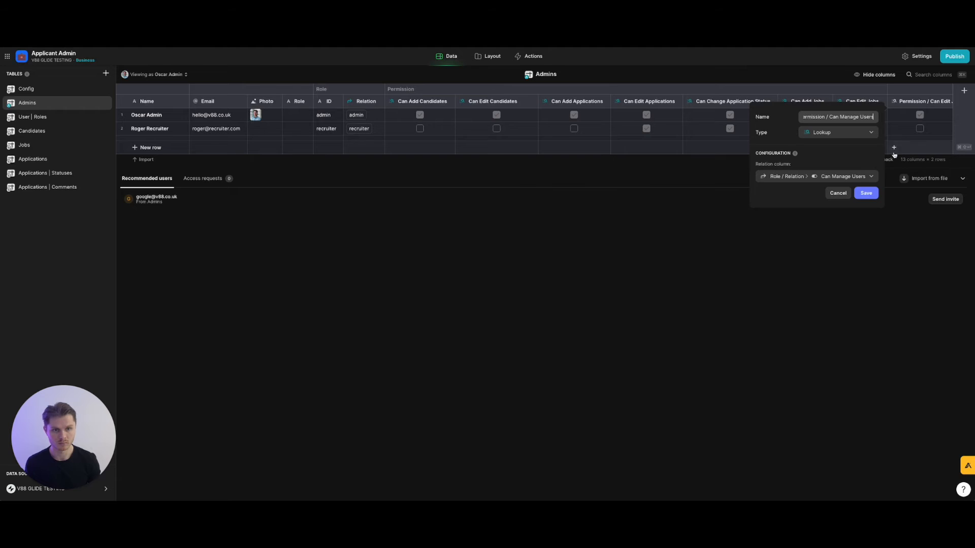
left_click(866, 193)
Add a Can Assign Users lookup column from a copy of Can Manage Users.
left_click(948, 103)
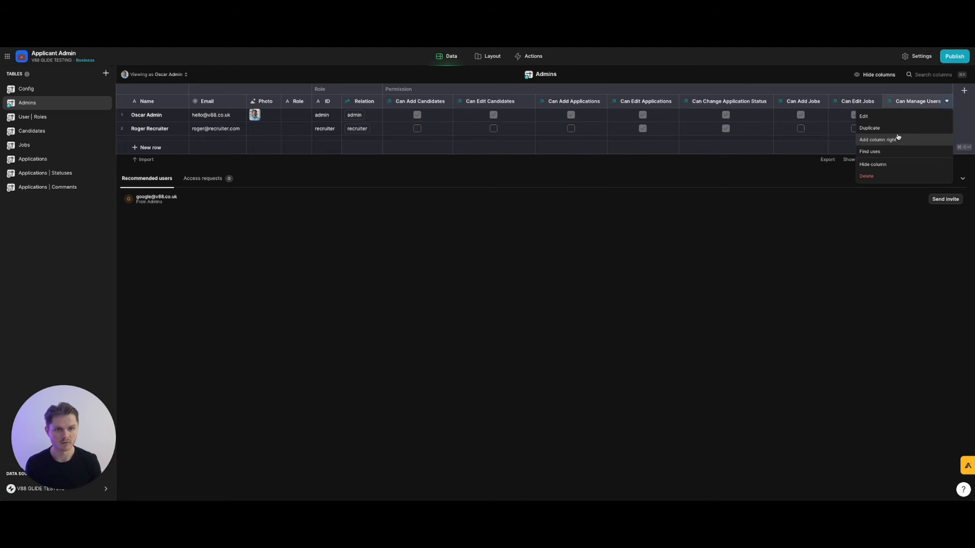
left_click(870, 135)
left_click(827, 176)
mouse_move(825, 208)
left_click(723, 325)
left_click(848, 118)
triple_click(849, 117)
left_click(853, 117)
left_click_drag(853, 117, 901, 118)
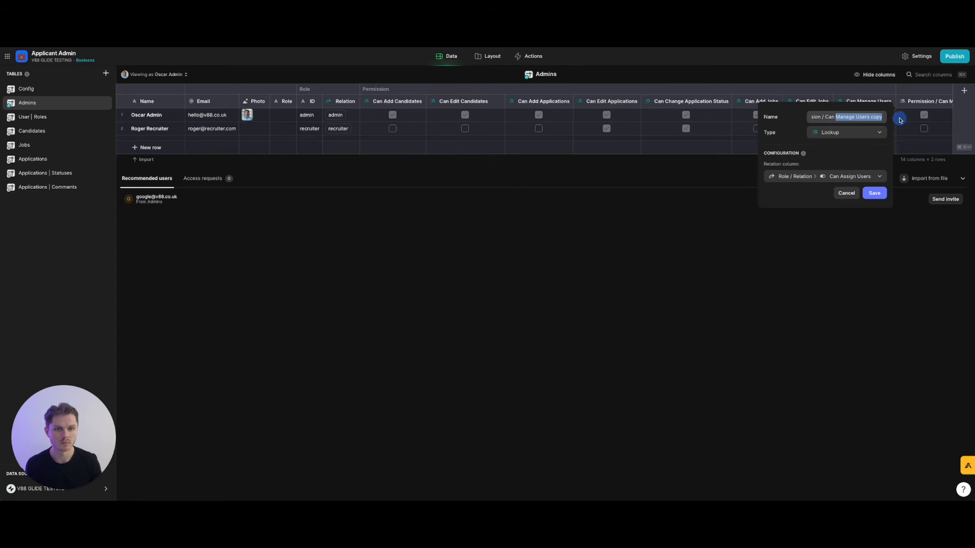
type("A")
type("rs")
left_click(873, 193)
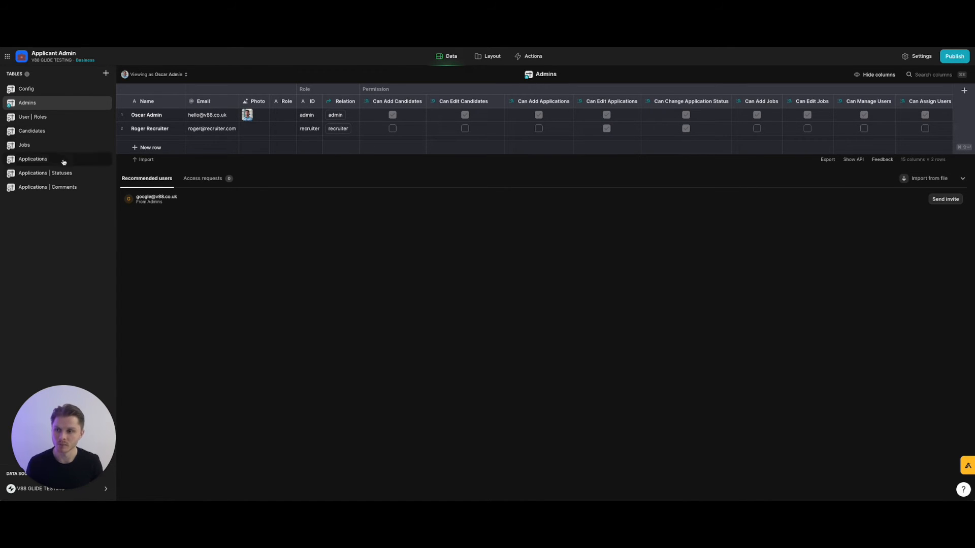
Add a Boolean Can Do X column to User | Roles and tick it for recruiter.
left_click(55, 121)
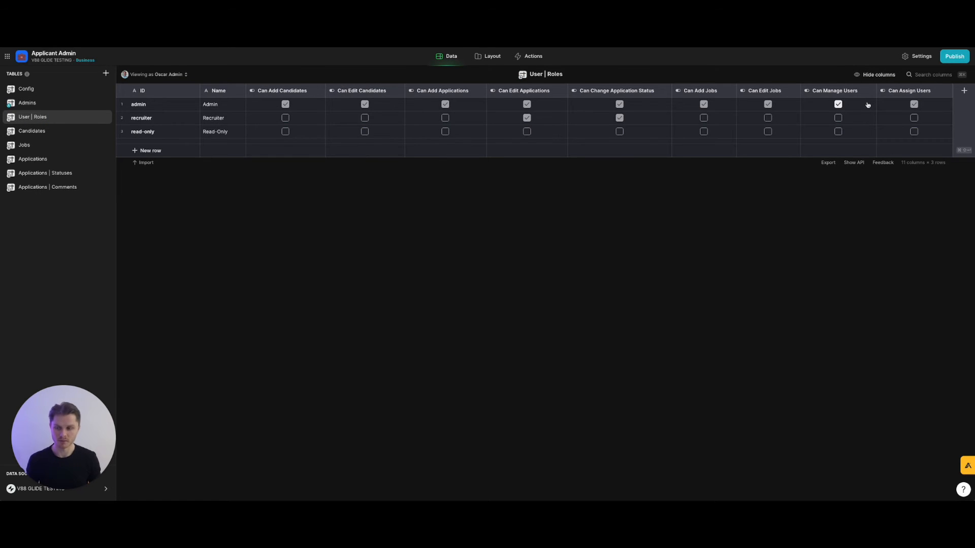
left_click(960, 91)
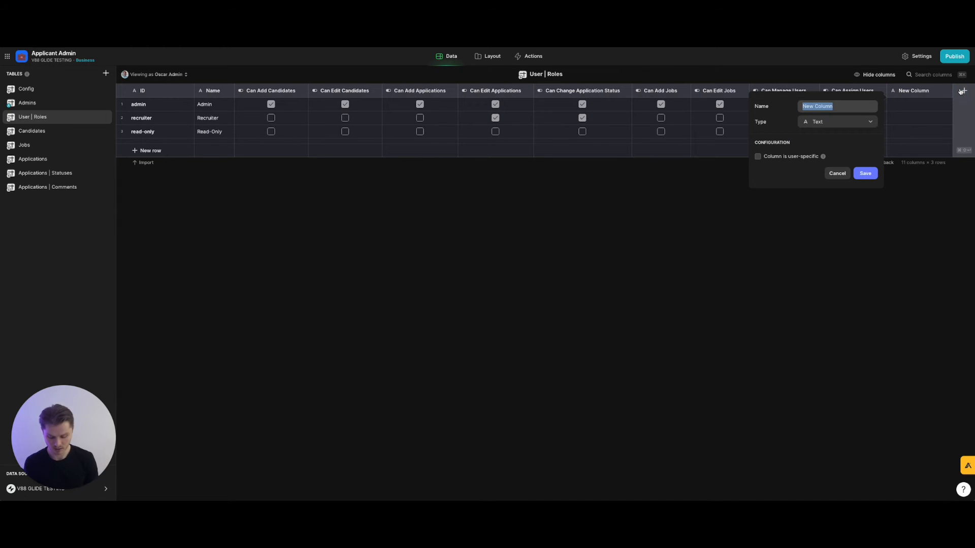
left_click(832, 122)
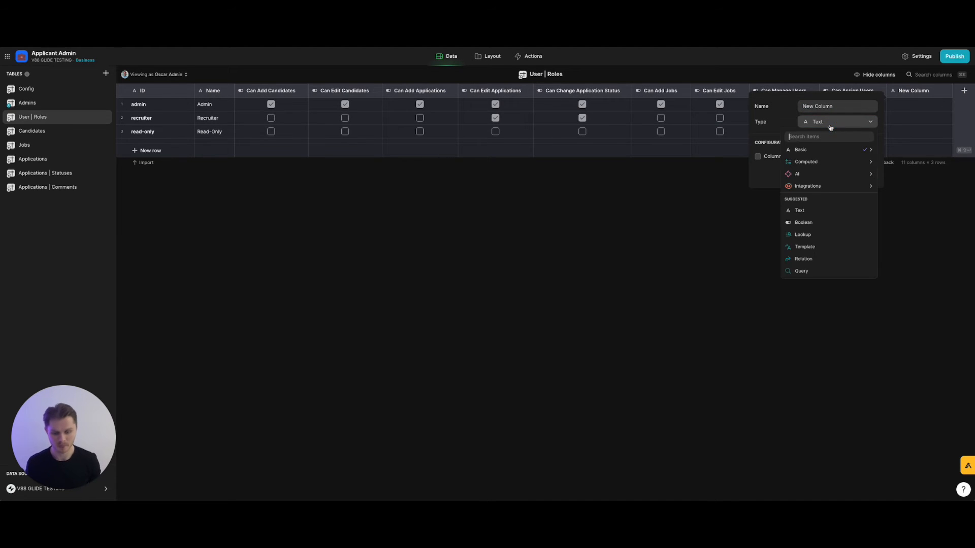
type("bo")
left_click(835, 149)
left_click(839, 107)
type("Can Do X")
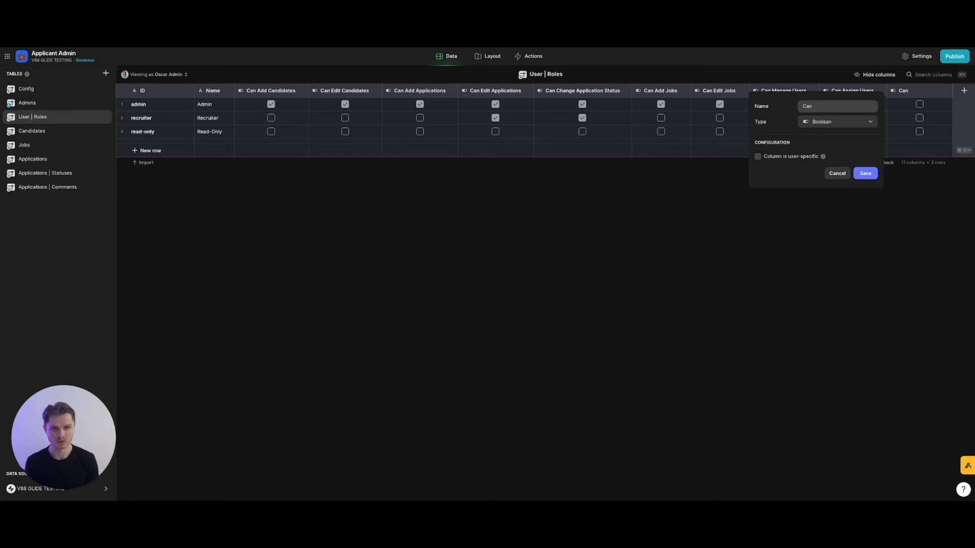
left_click(865, 174)
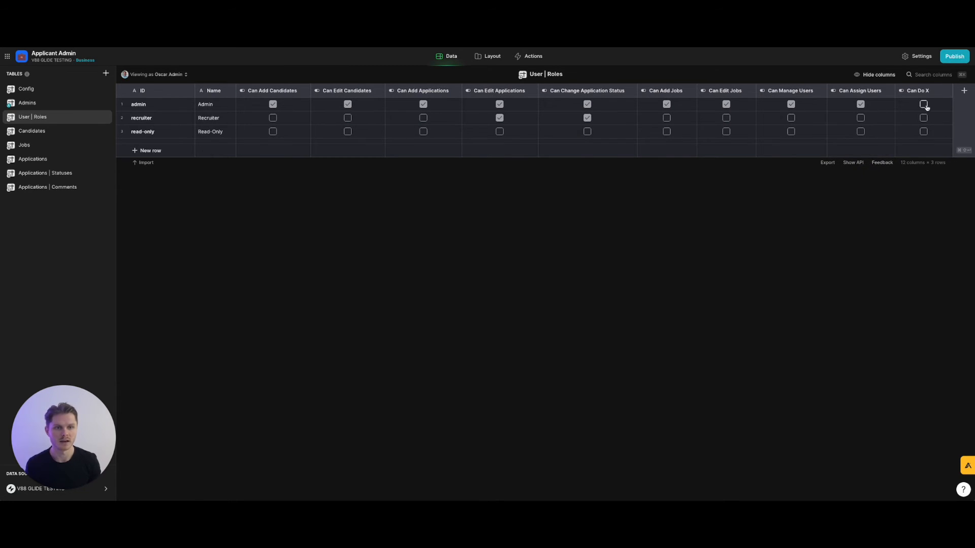
left_click(924, 117)
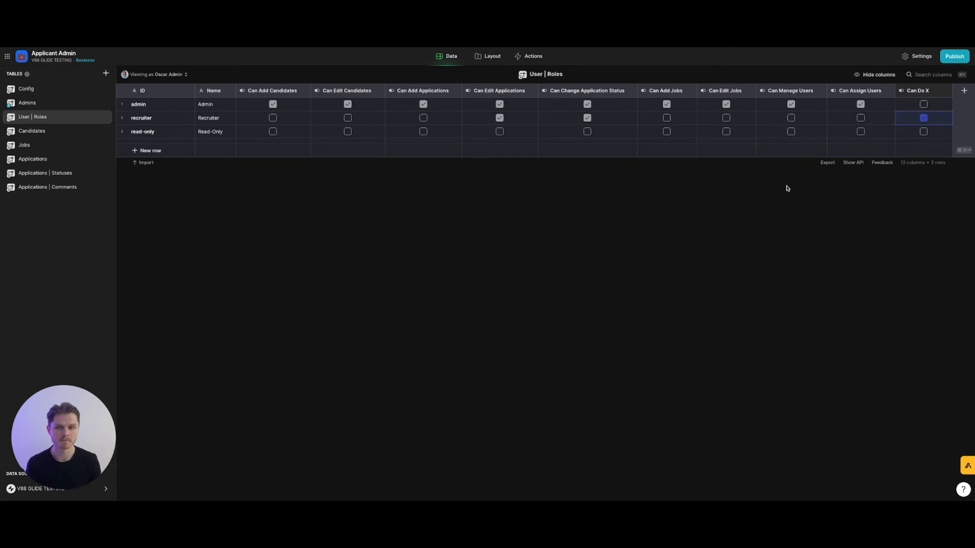
In Admins, test a Can Do X lookup on a Can Assign Users copy, then delete that copy.
left_click(64, 102)
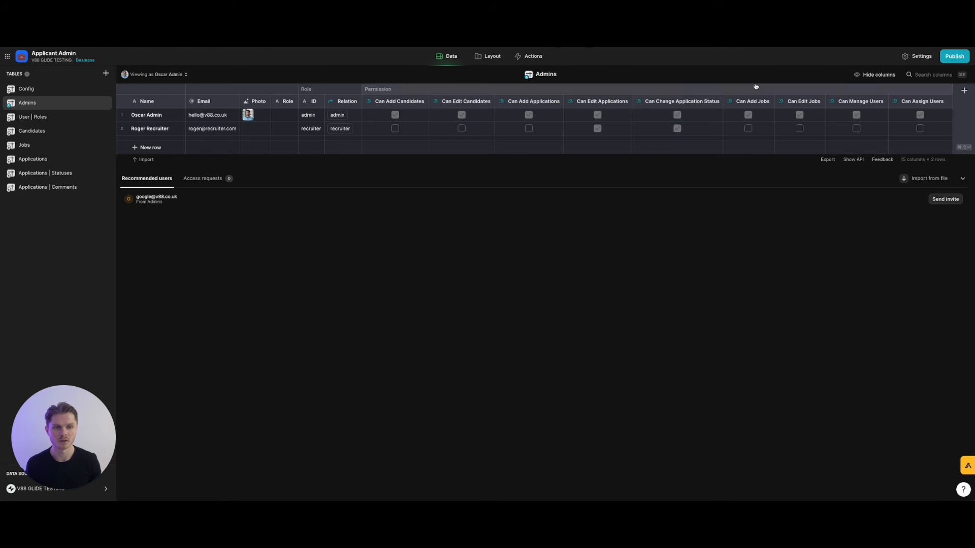
left_click(947, 101)
left_click(874, 130)
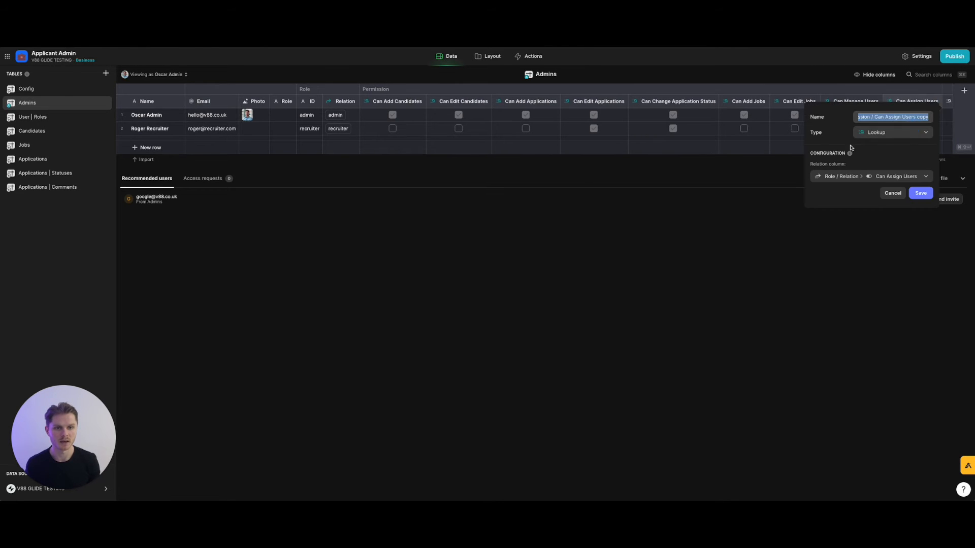
left_click(887, 177)
mouse_move(888, 205)
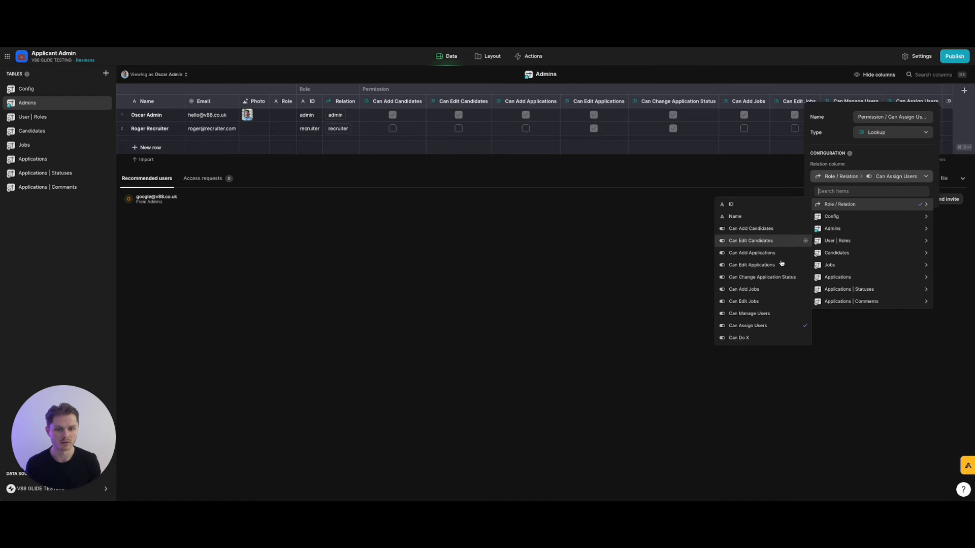
left_click(783, 335)
left_click(920, 192)
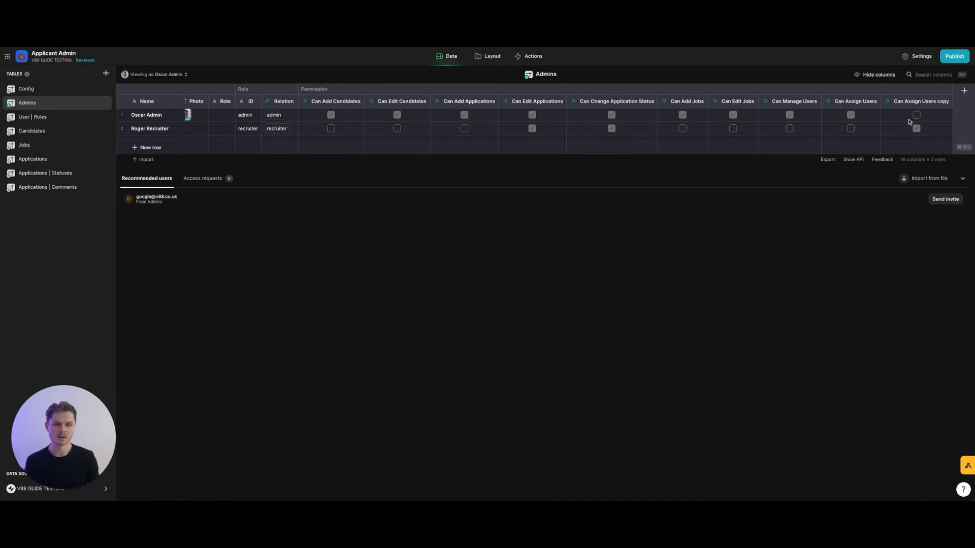
left_click(947, 102)
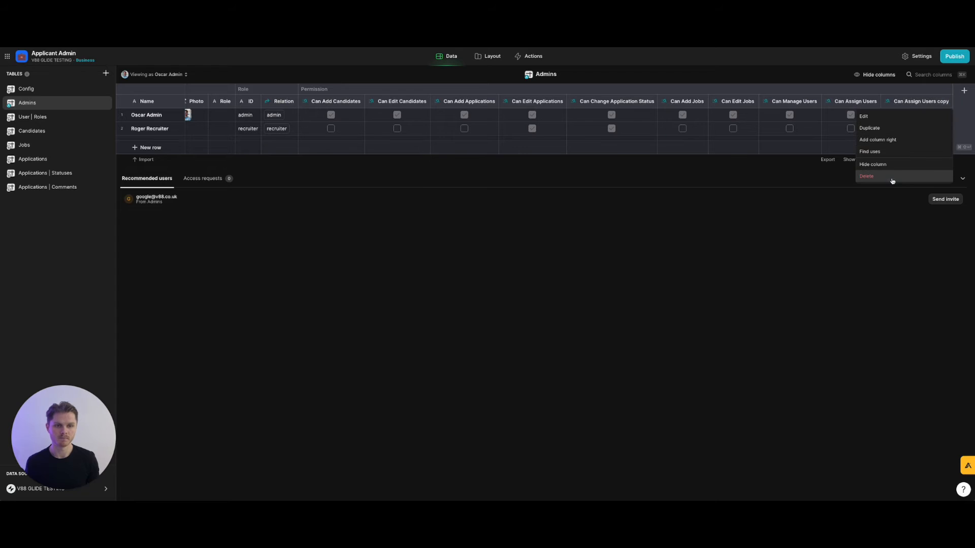
left_click(892, 177)
left_click(548, 301)
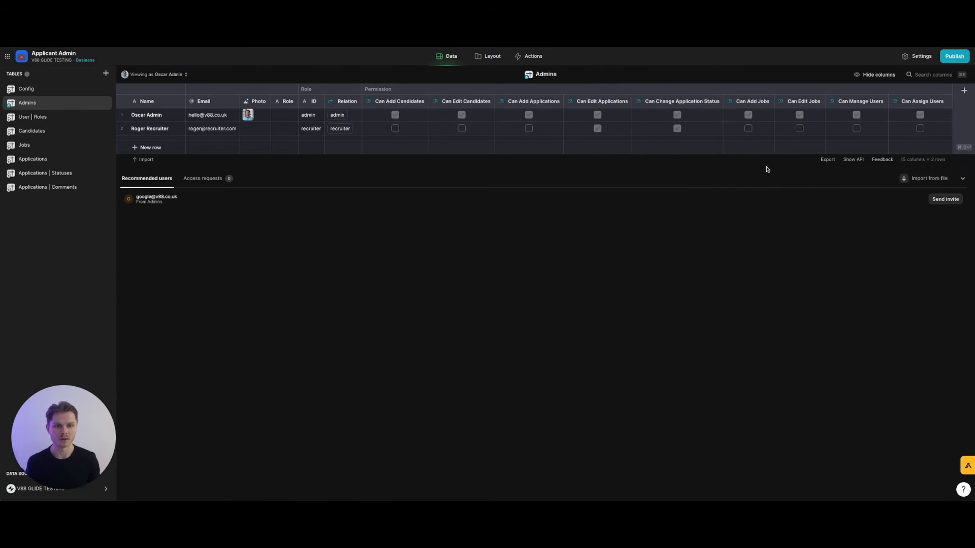
Delete the Can Do X column from User | Roles and go to the Admins table.
left_click(76, 117)
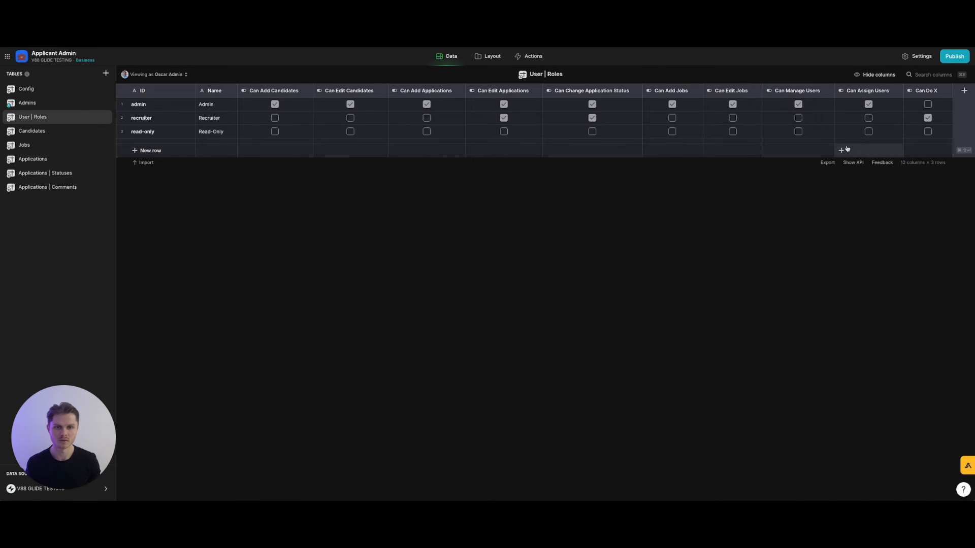
left_click(946, 90)
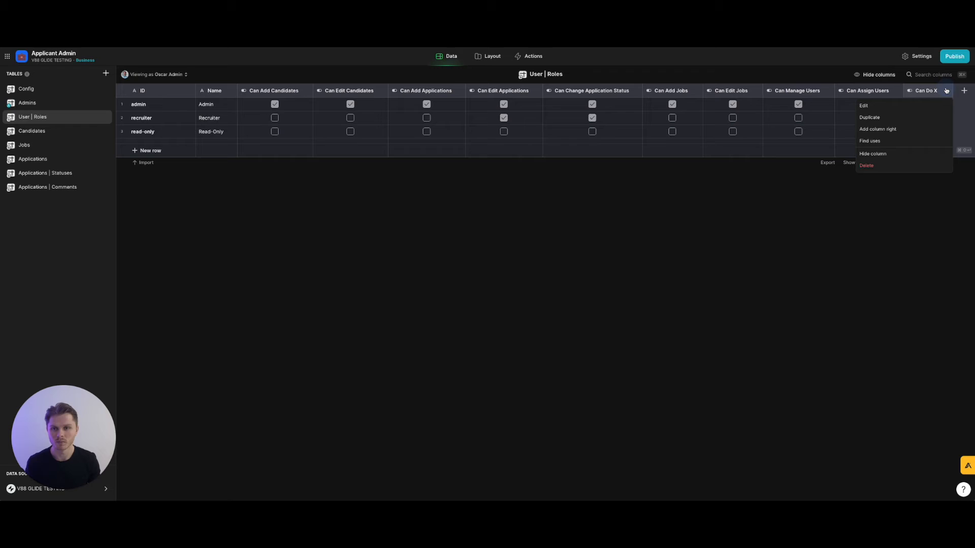
left_click(894, 167)
left_click(554, 303)
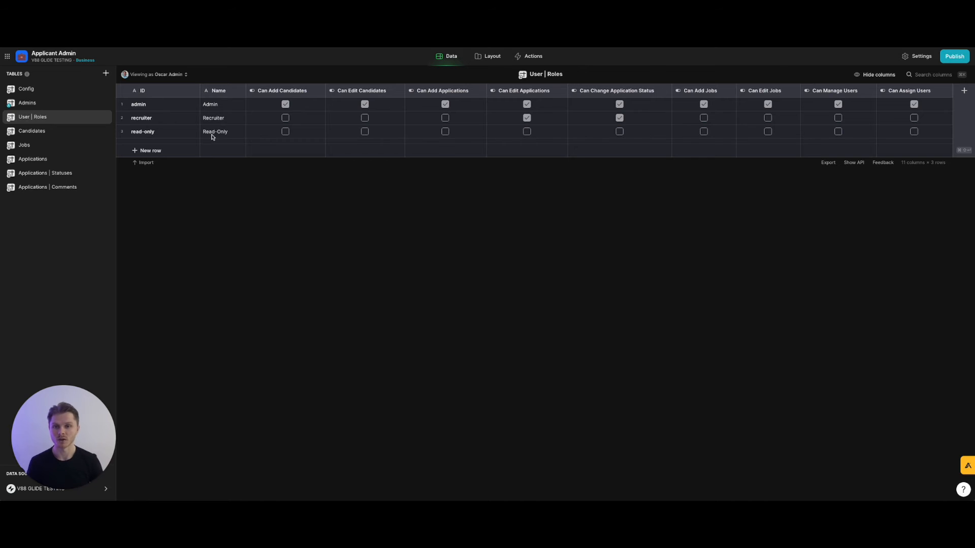
left_click(57, 104)
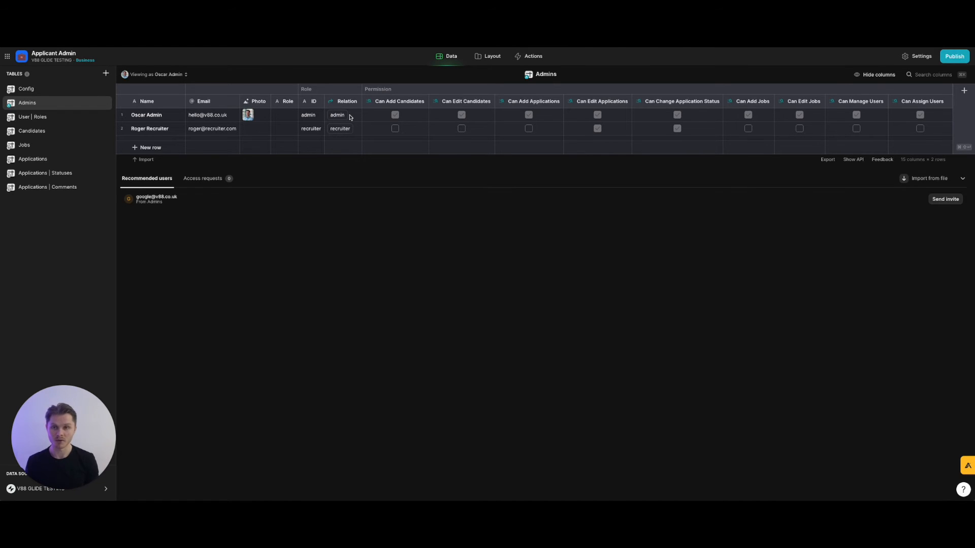
Condition the Candidates Add action on User Profile > Permission > Can Add Candidates being checked.
left_click(495, 60)
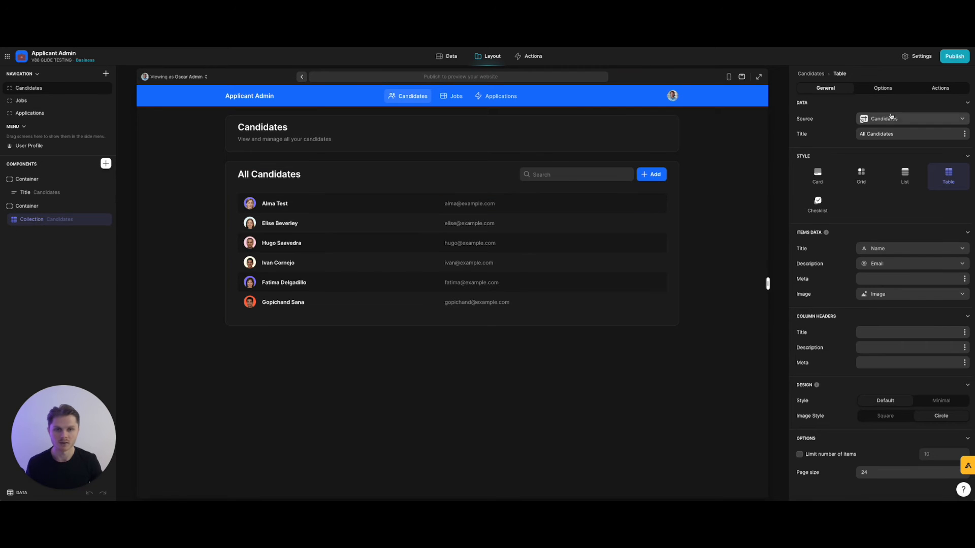
left_click(940, 89)
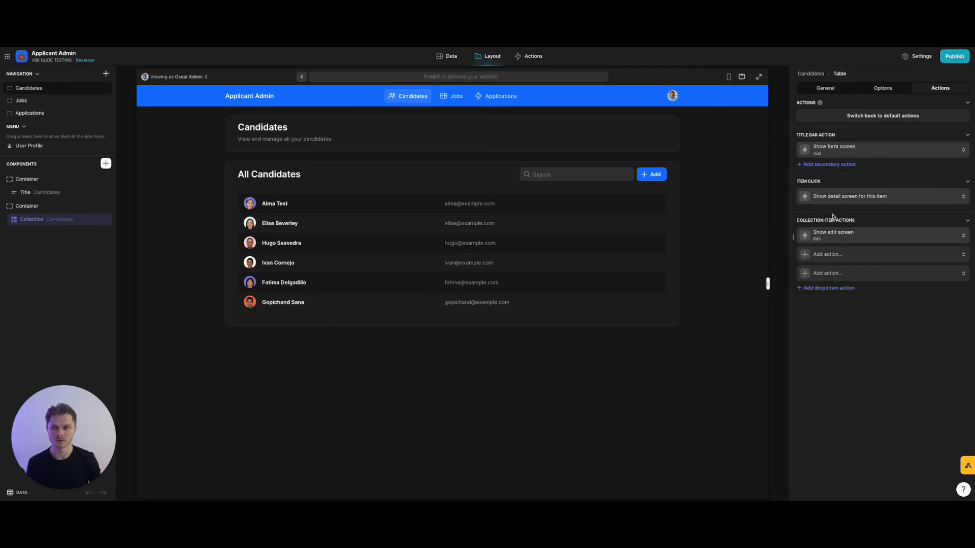
left_click(842, 148)
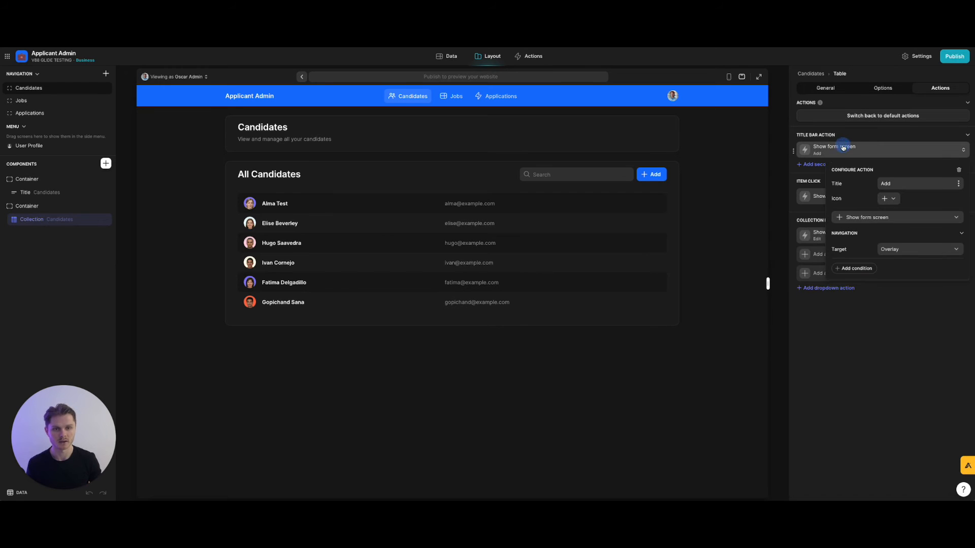
left_click(857, 269)
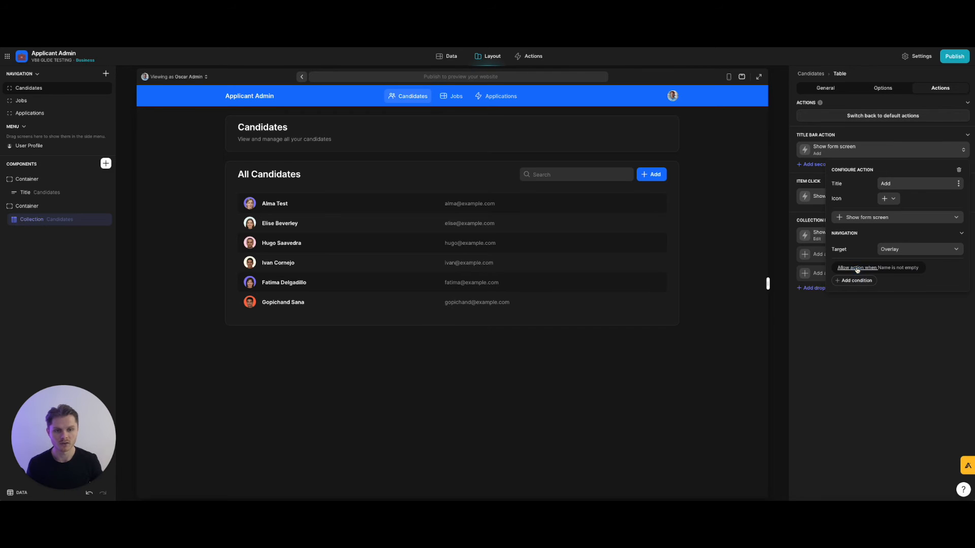
left_click(877, 270)
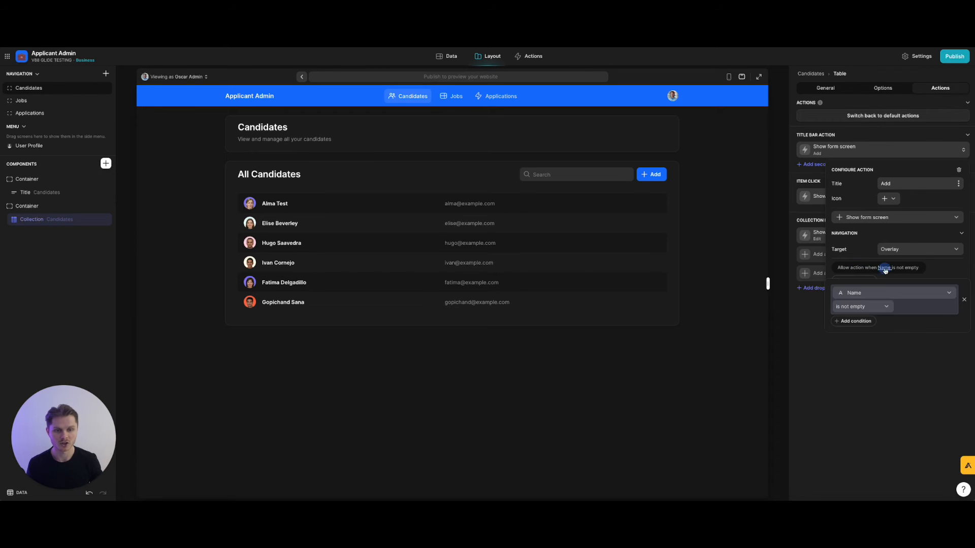
left_click(878, 293)
mouse_move(870, 320)
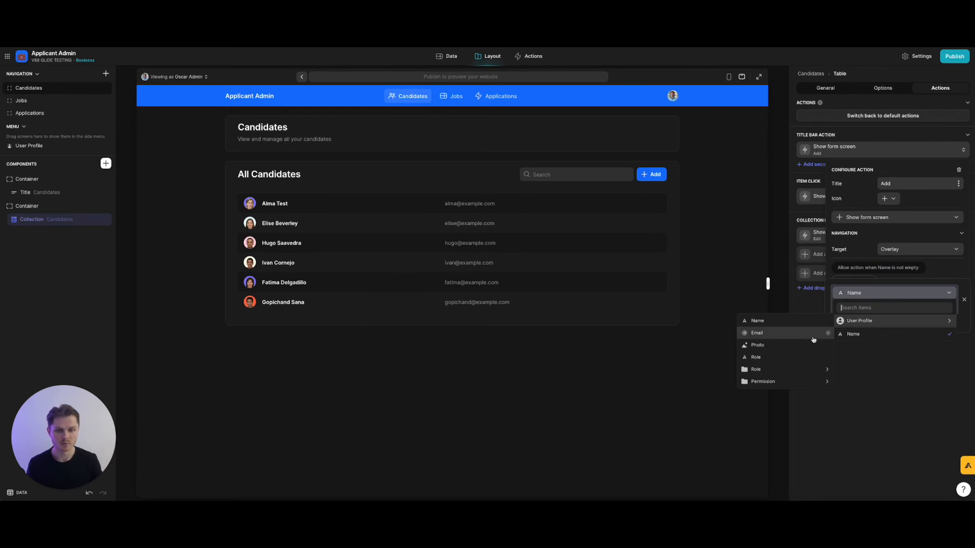
mouse_move(784, 382)
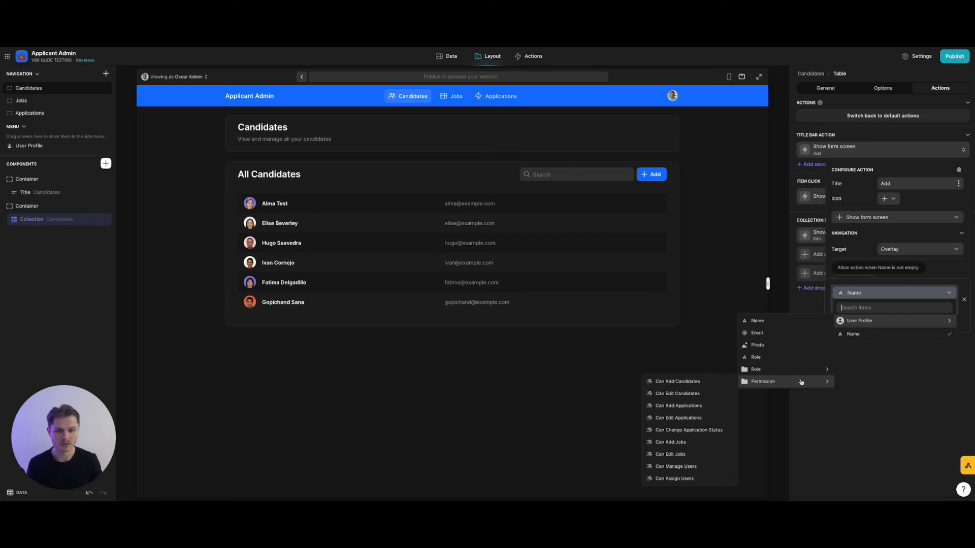
left_click(703, 382)
left_click(862, 312)
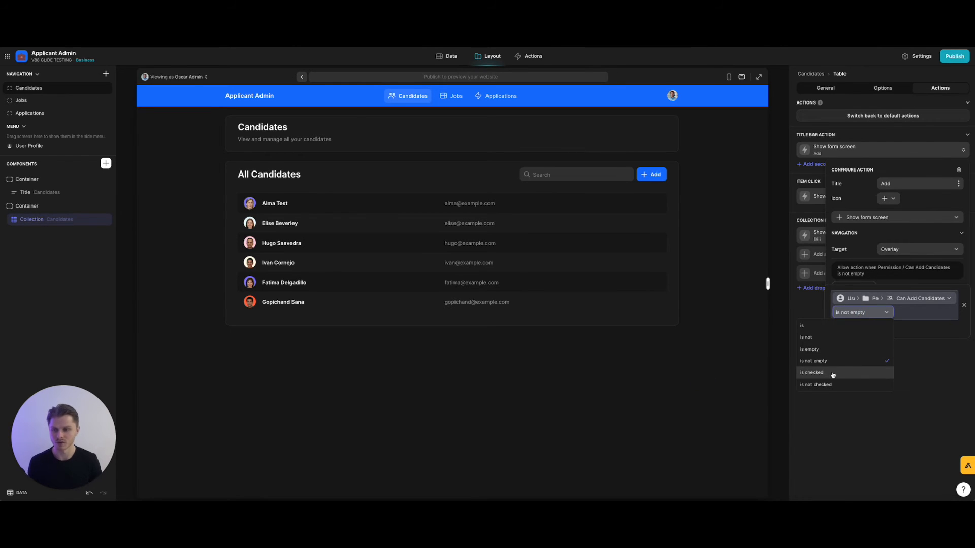
left_click(833, 374)
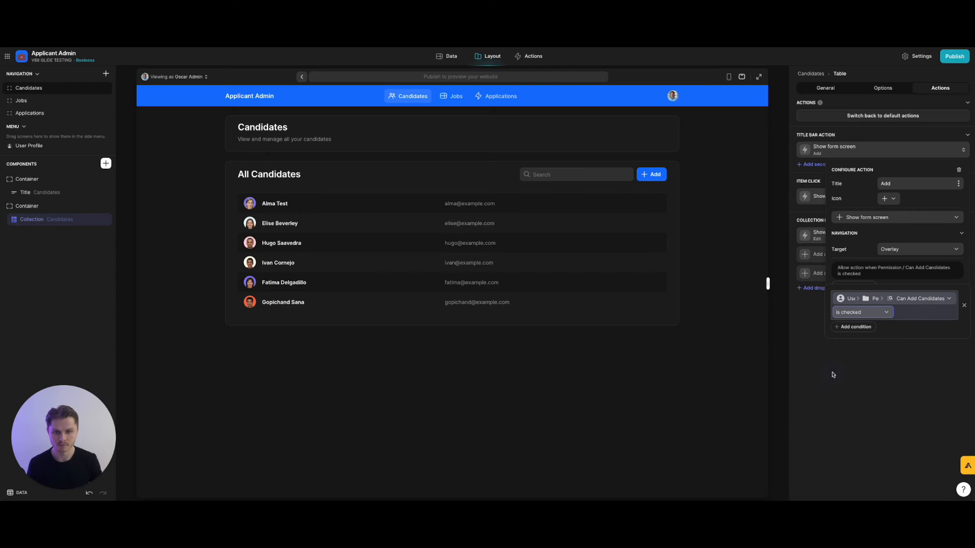
left_click(858, 376)
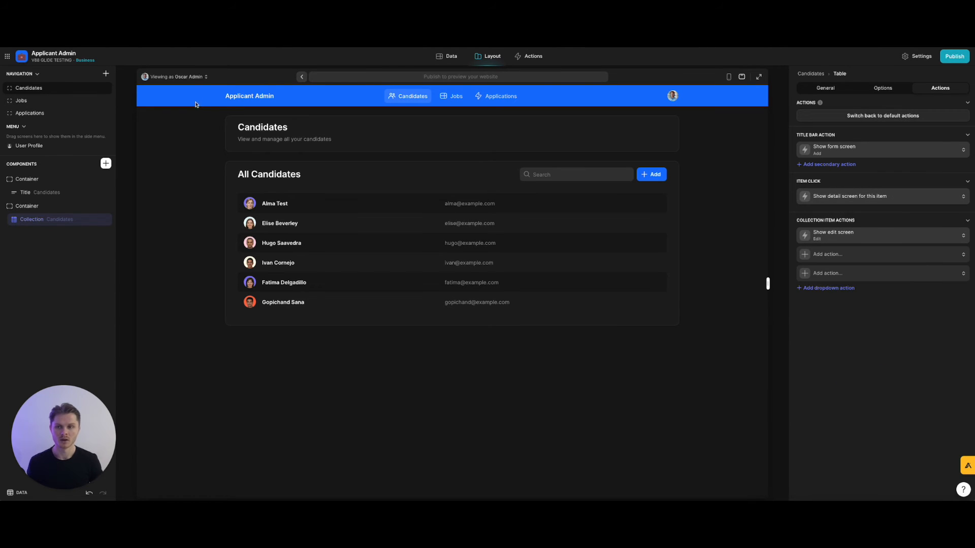
Preview as the recruiter and require Can Edit Candidates checked for the candidate Edit action.
left_click(203, 77)
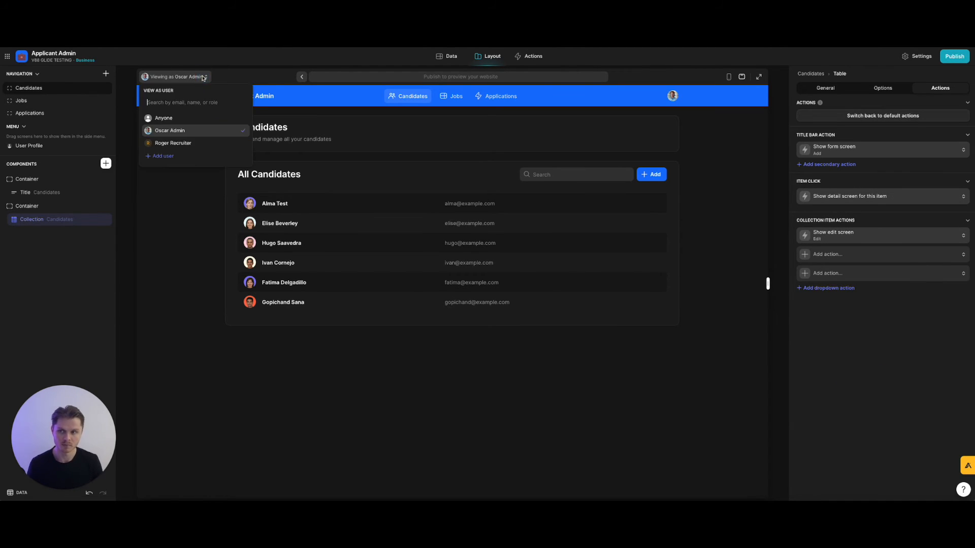
left_click(193, 144)
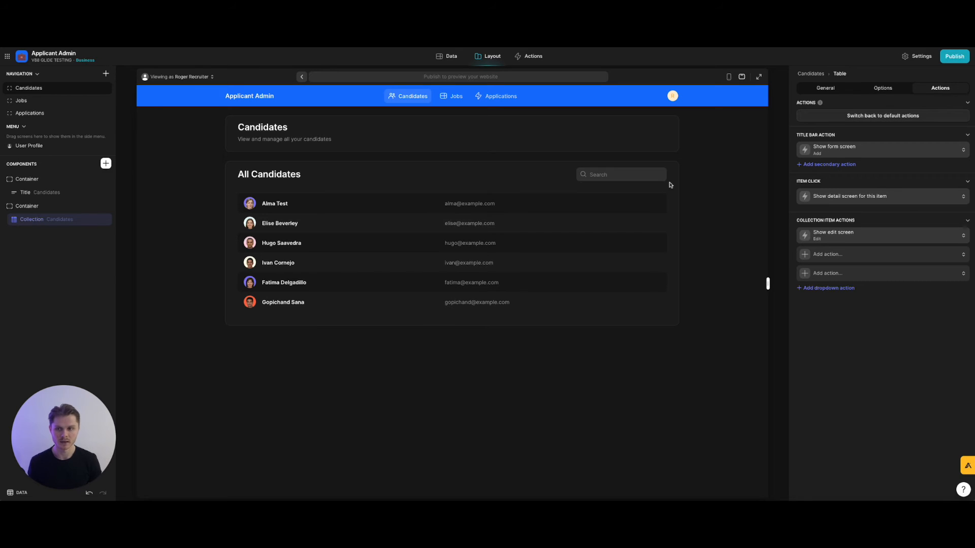
left_click(869, 233)
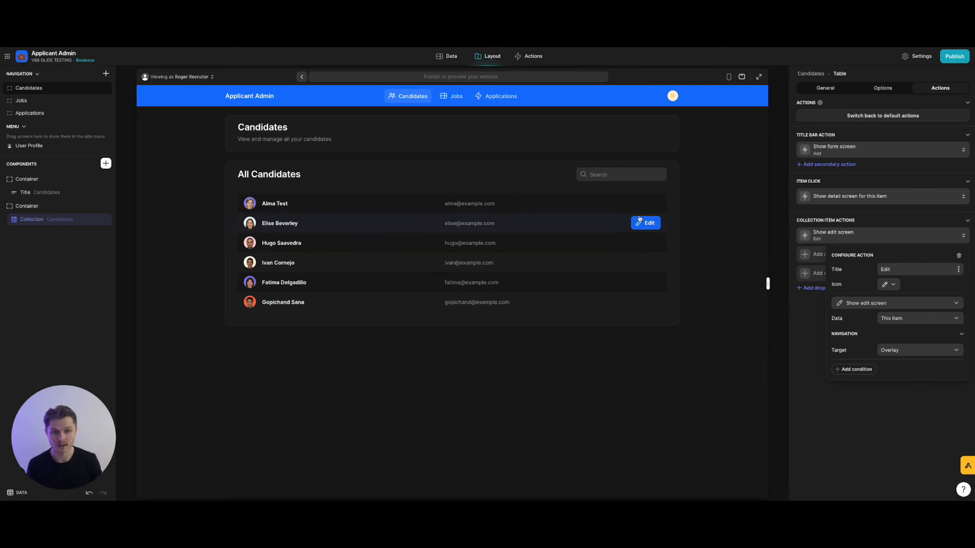
left_click(856, 370)
left_click(888, 370)
left_click(884, 394)
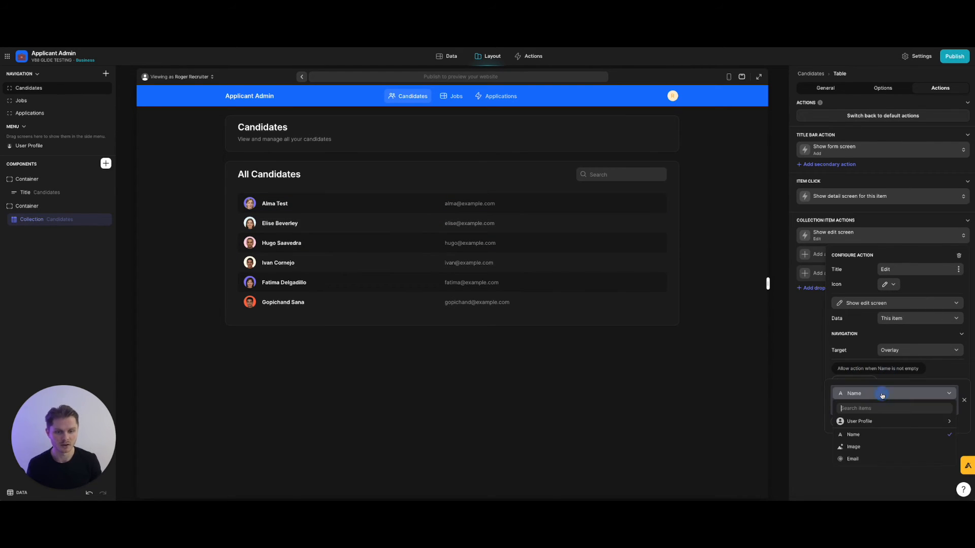
mouse_move(875, 421)
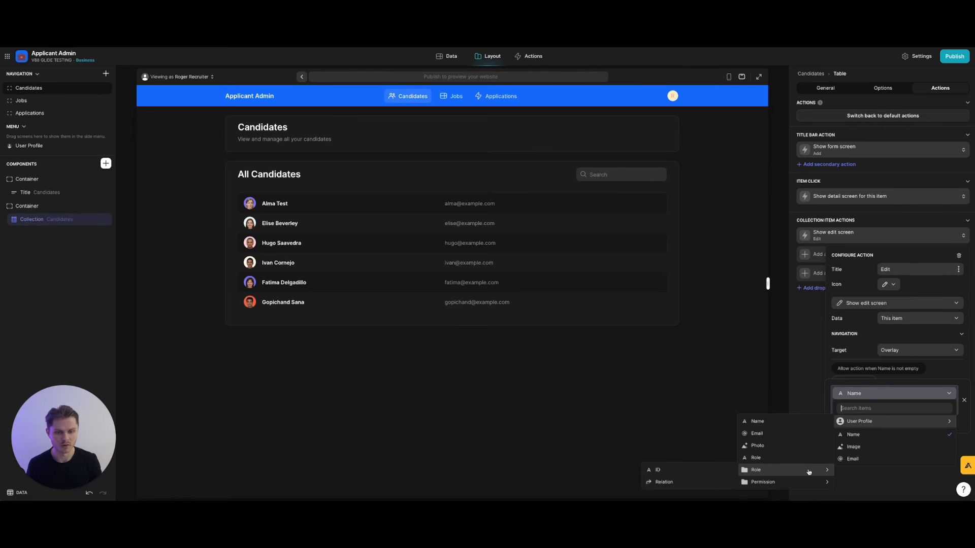
mouse_move(806, 481)
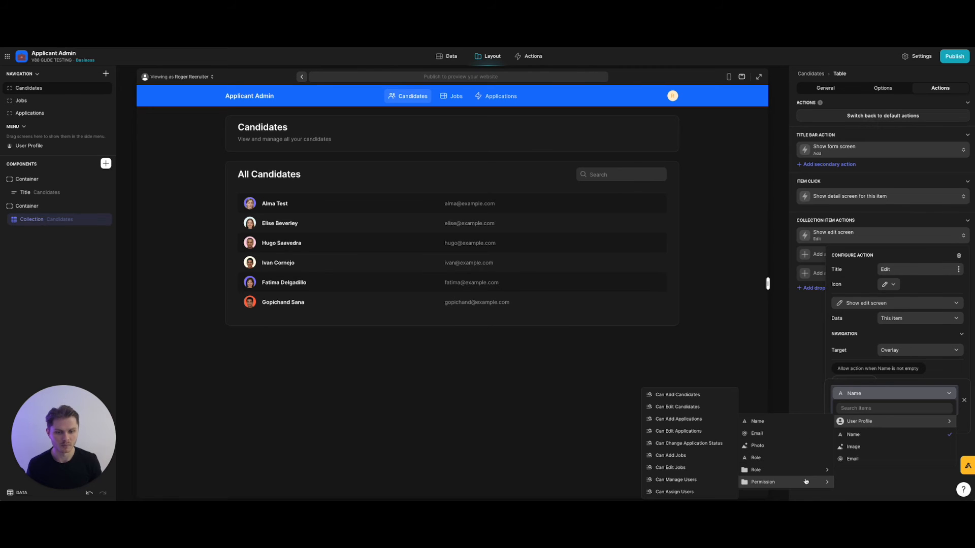
left_click(694, 408)
left_click(872, 413)
left_click(838, 472)
left_click(866, 468)
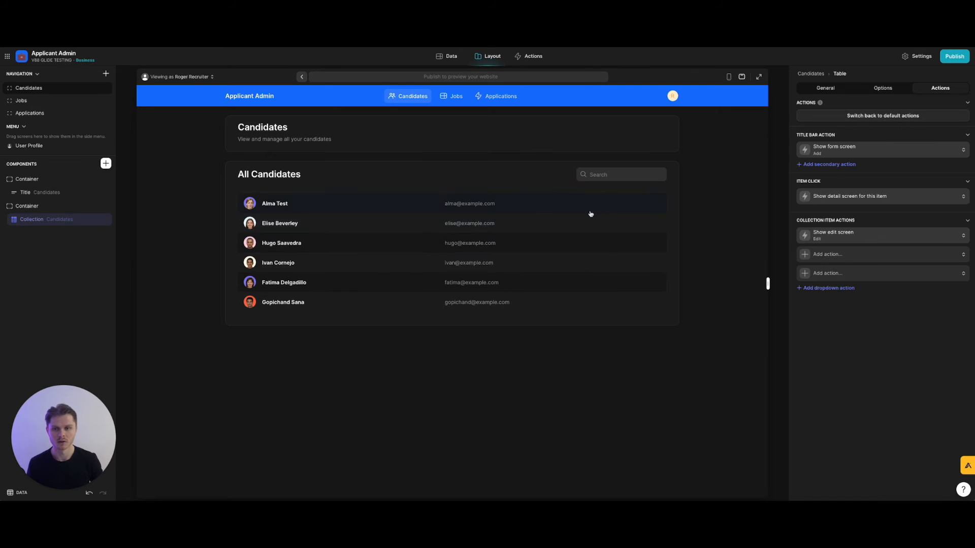
Check a candidate's details and the Admins table, then open the Applications screen.
left_click(396, 205)
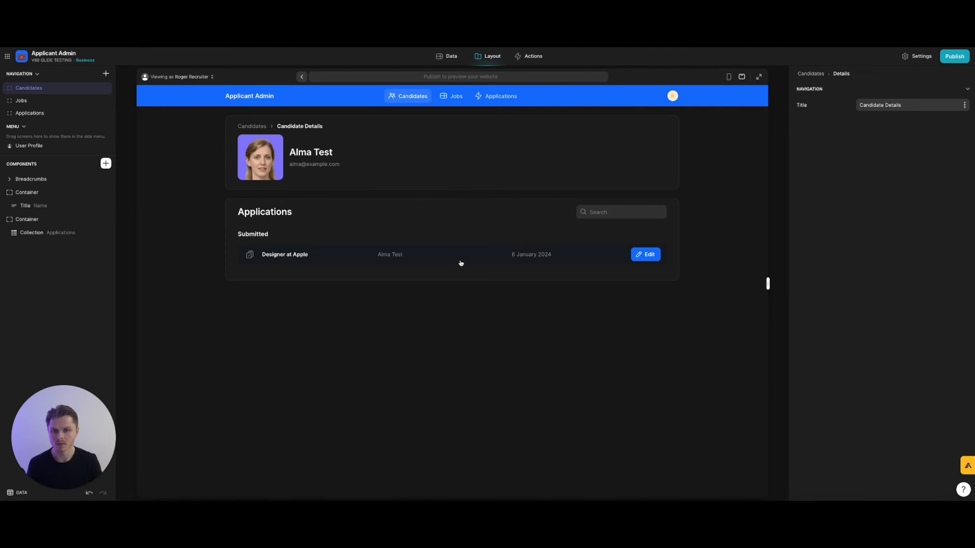
left_click(251, 126)
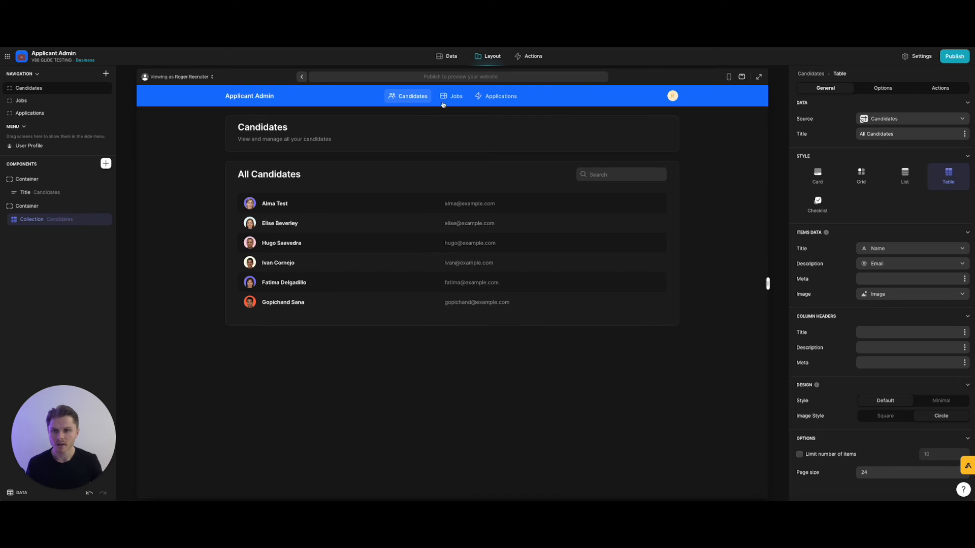
left_click(445, 57)
left_click(44, 103)
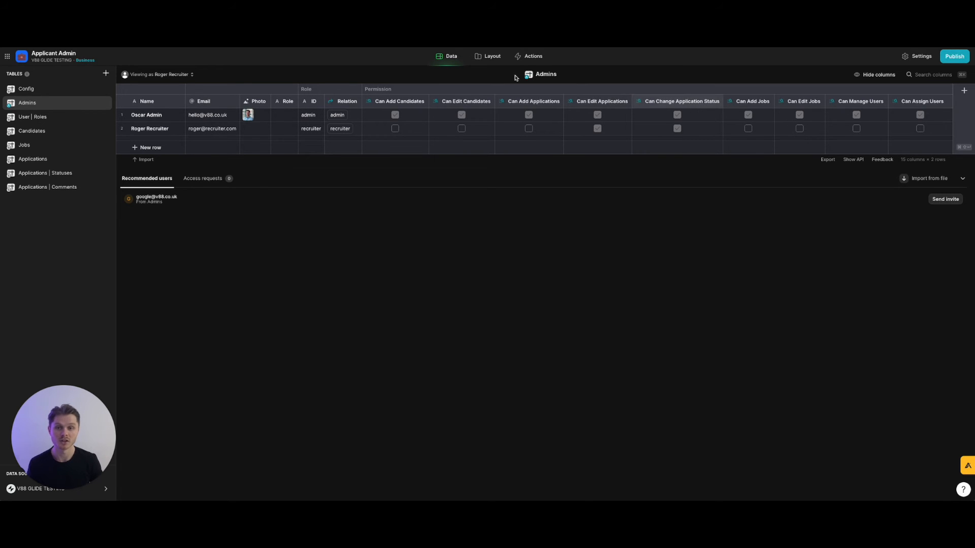
left_click(488, 62)
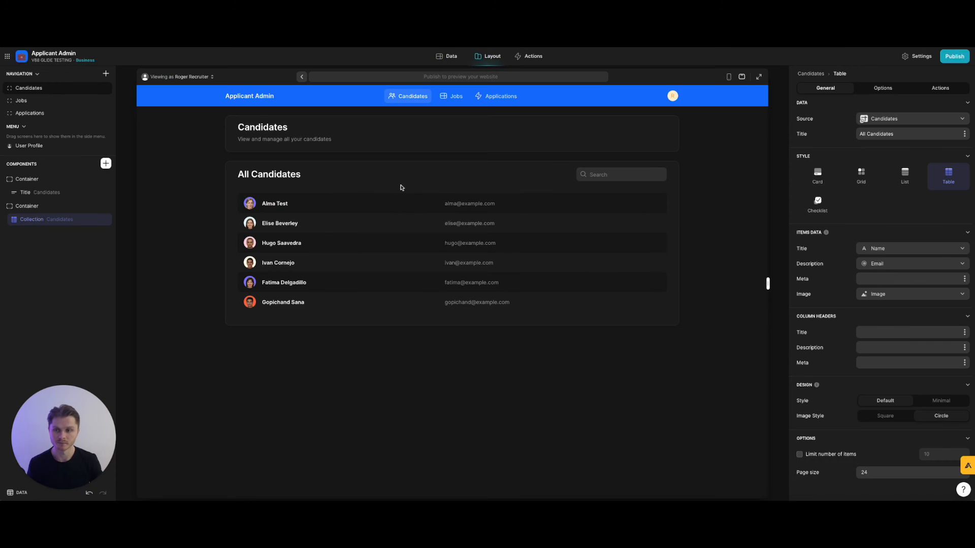
left_click(493, 98)
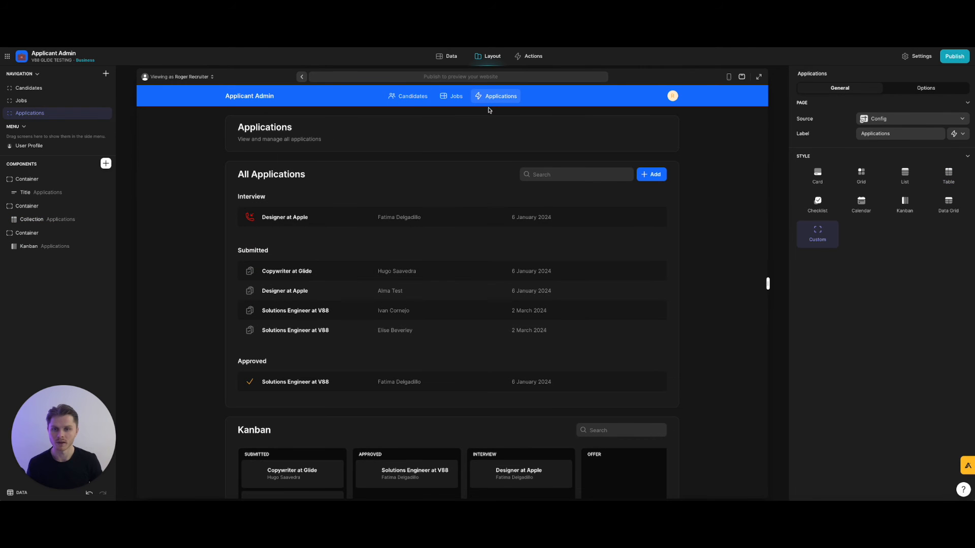
Make the Applications Add action require User Profile > Permission > Can Add Applications checked.
left_click(46, 220)
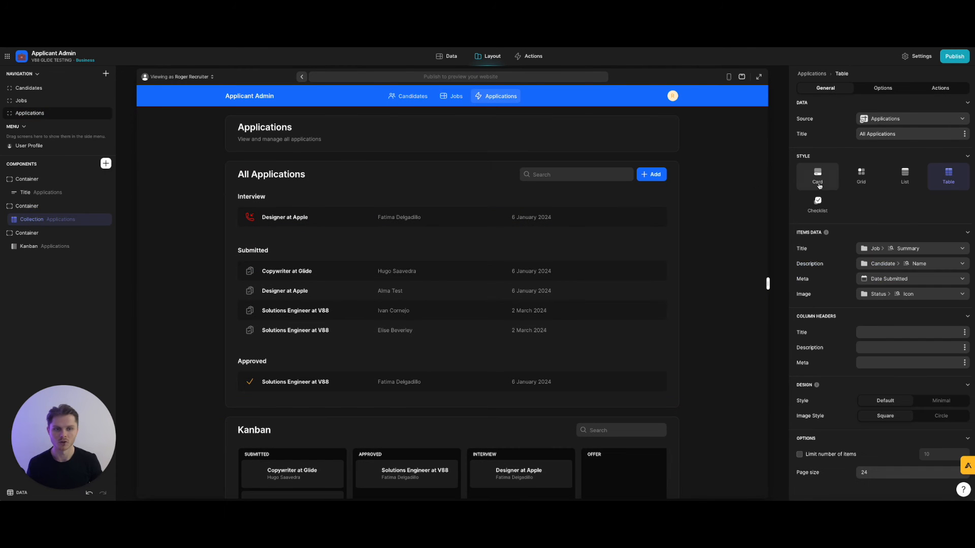
left_click(940, 88)
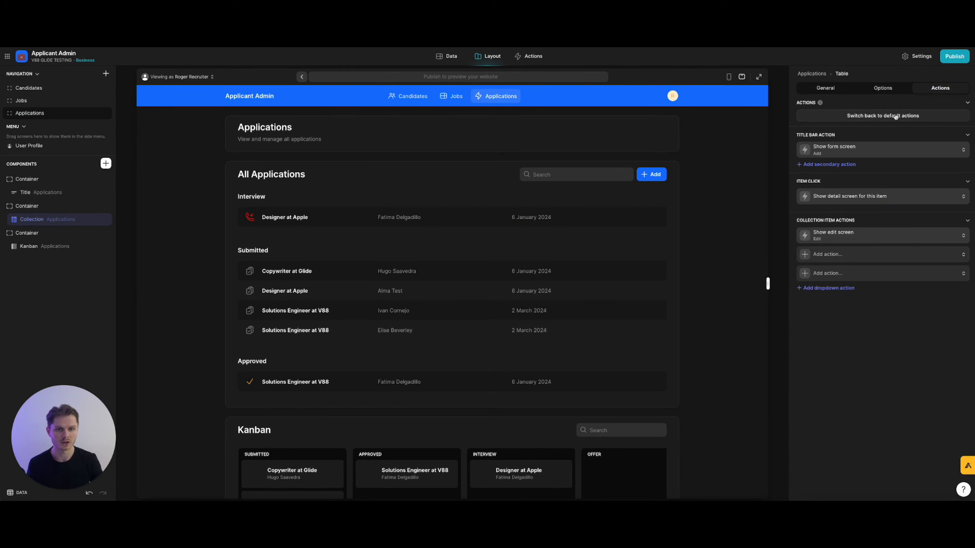
left_click(866, 148)
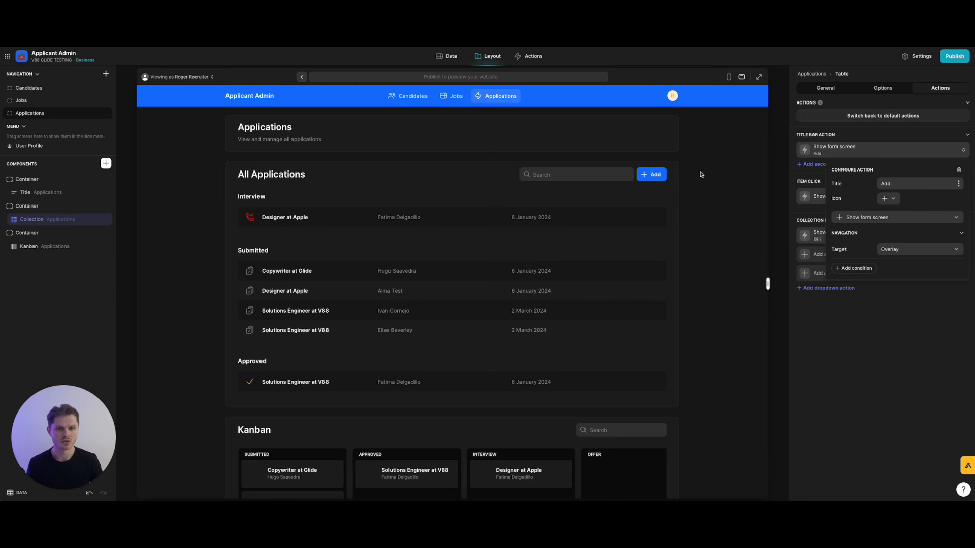
scroll(584, 193, "down", 1)
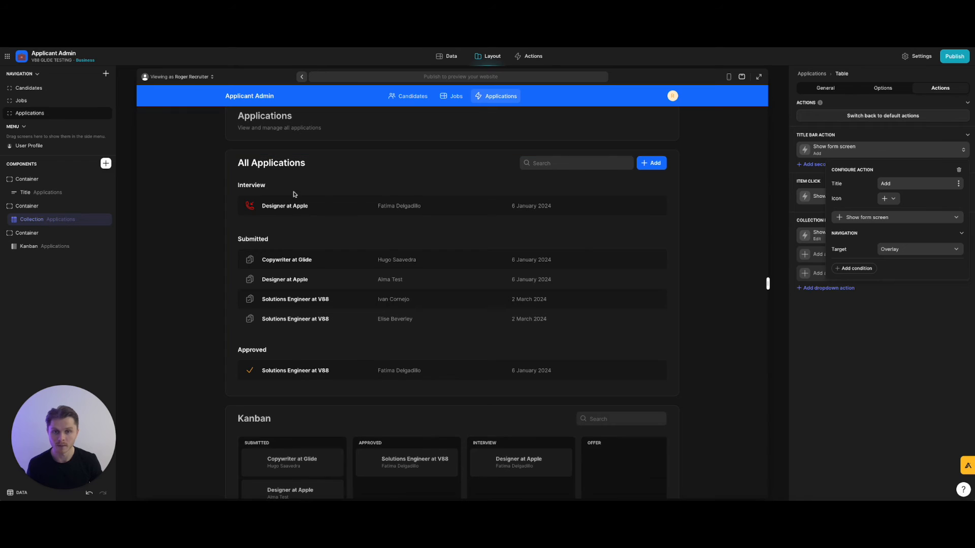
left_click(858, 269)
left_click(877, 292)
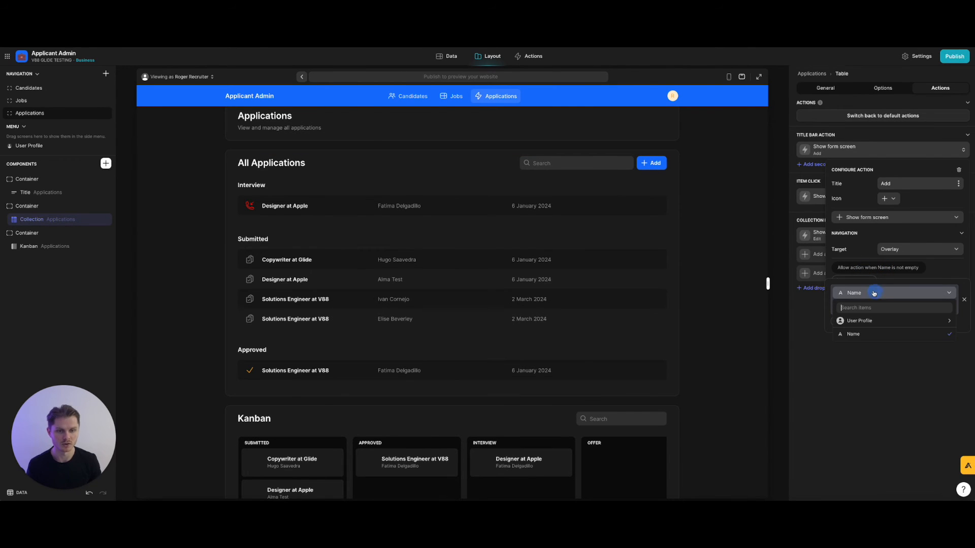
mouse_move(878, 322)
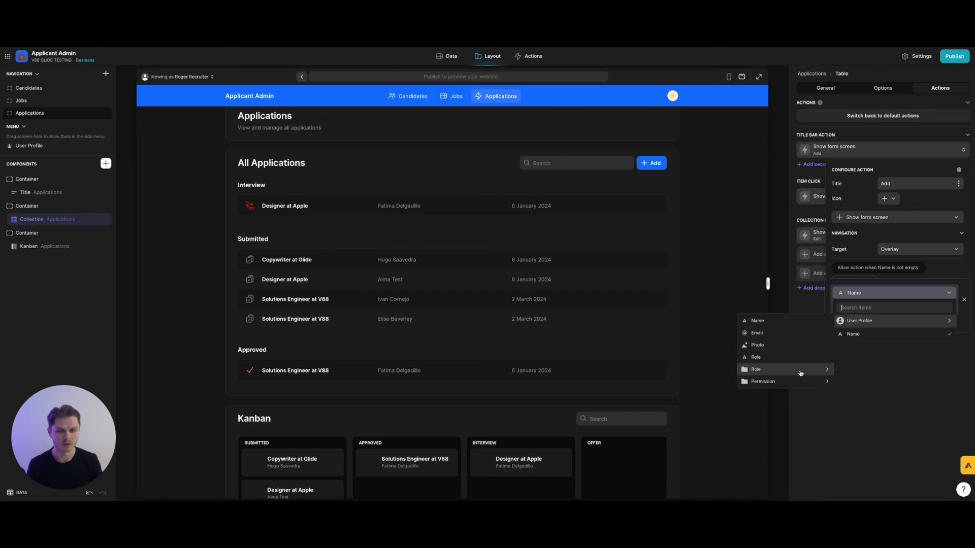
mouse_move(785, 381)
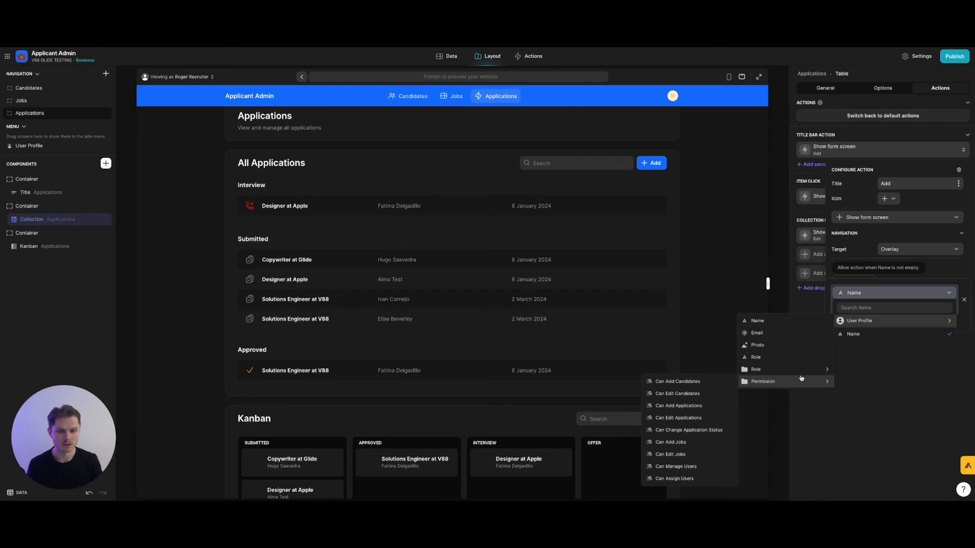
left_click(681, 405)
left_click(862, 312)
left_click(850, 368)
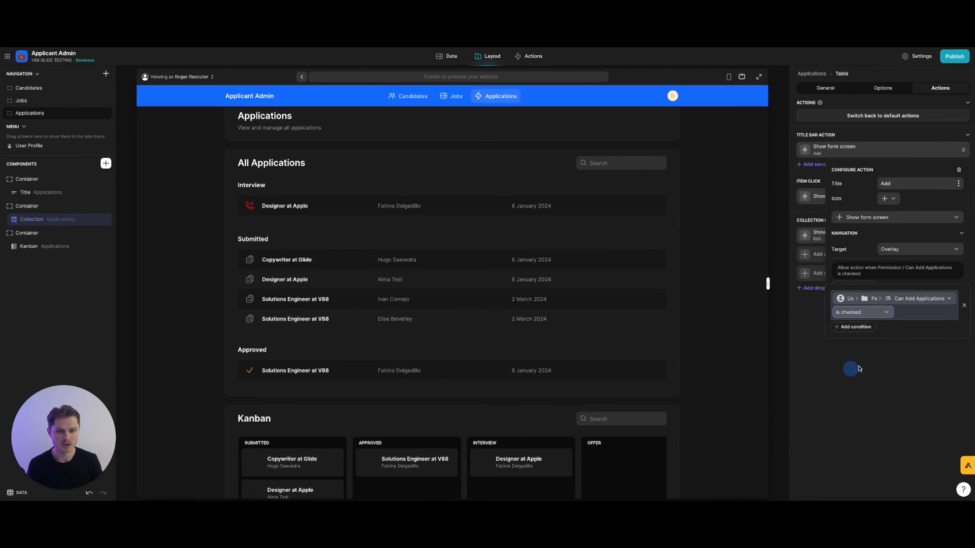
left_click(912, 375)
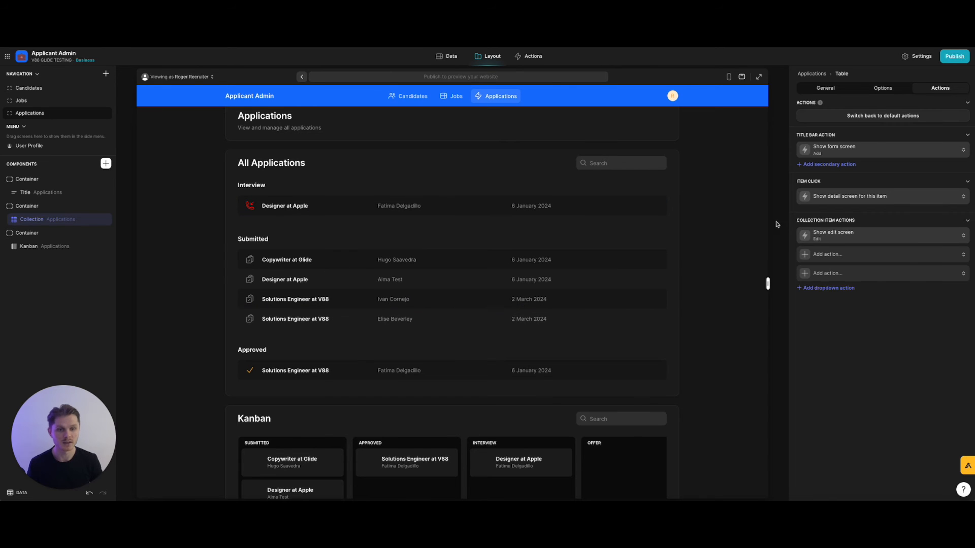
Make the row Edit action require the Can Edit Applications permission checked.
left_click(871, 235)
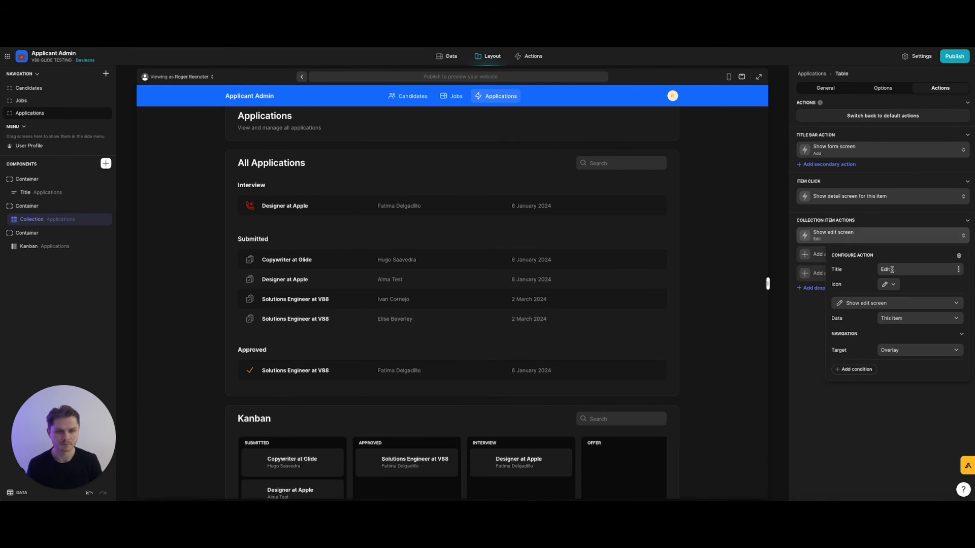
left_click(862, 370)
left_click(892, 369)
left_click(882, 394)
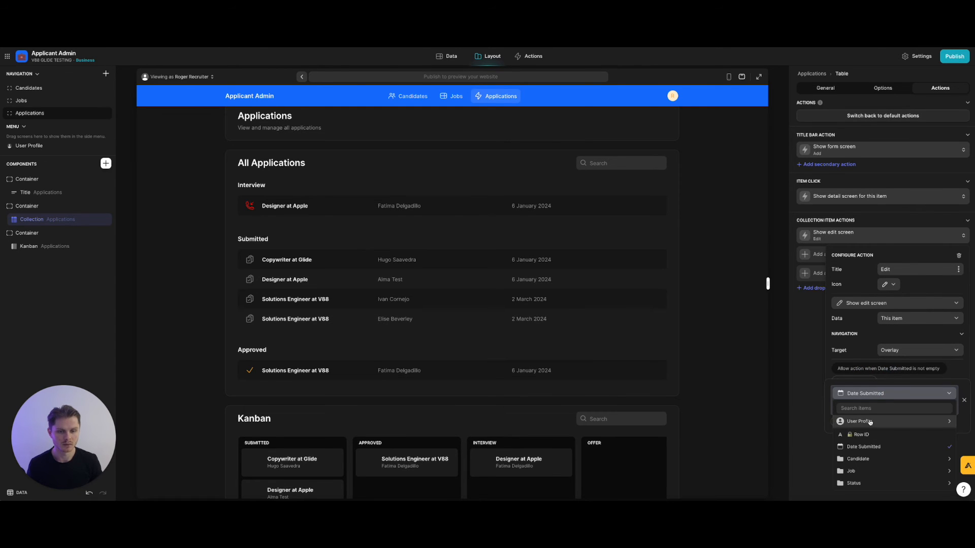
mouse_move(870, 423)
mouse_move(799, 481)
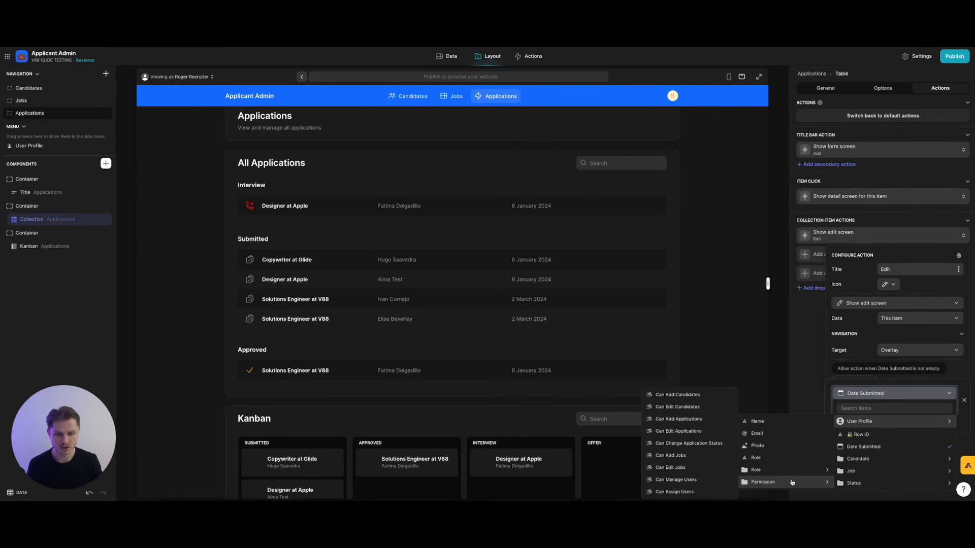
left_click(688, 431)
left_click(866, 413)
left_click(845, 471)
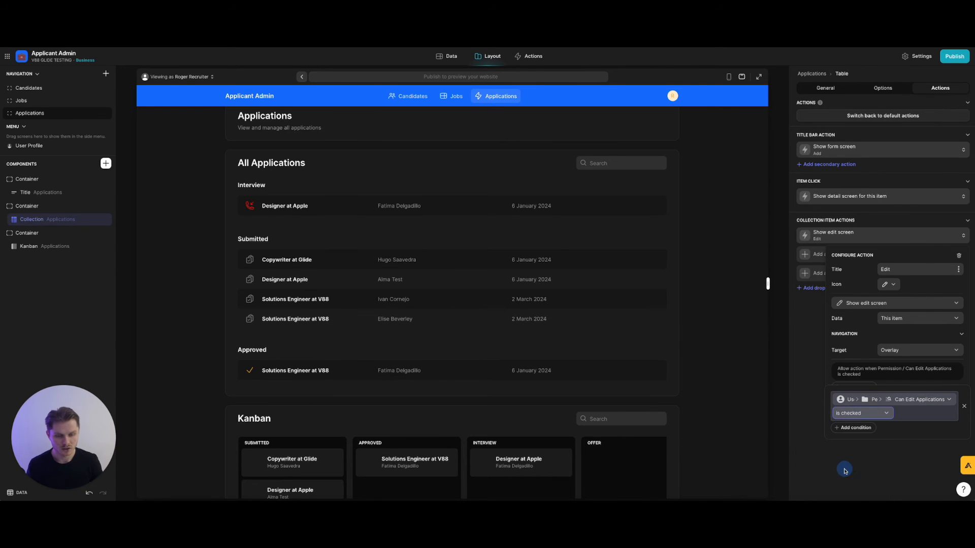
left_click(873, 456)
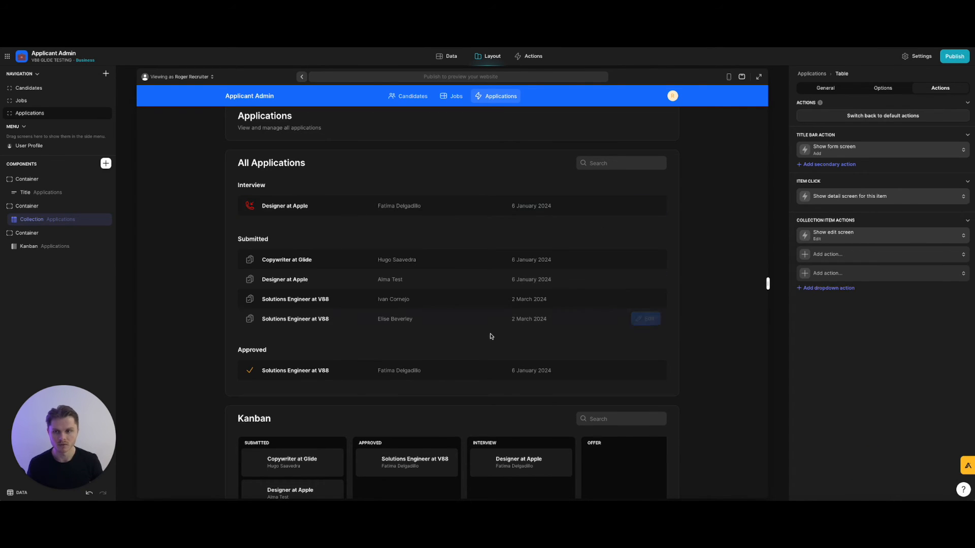
scroll(507, 206, "up", 1)
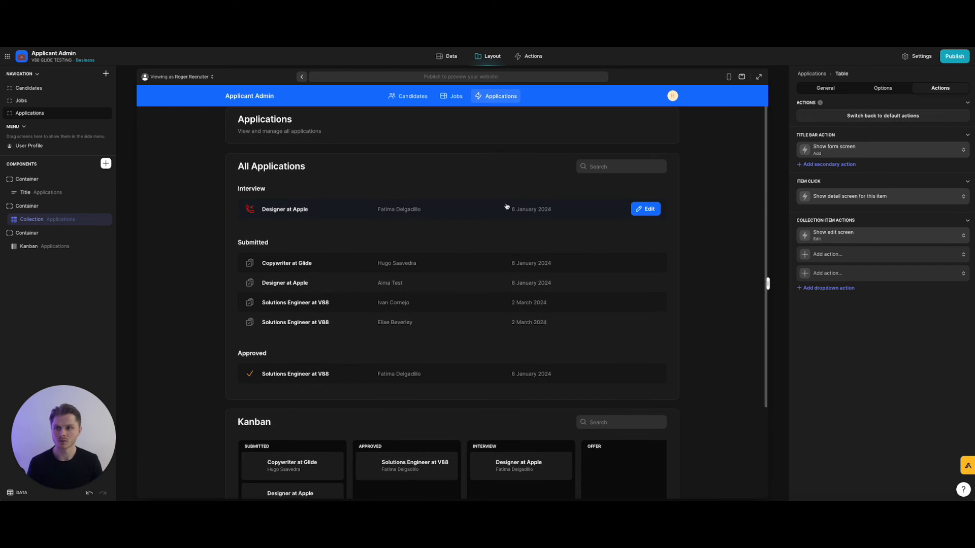
scroll(500, 204, "up", 1)
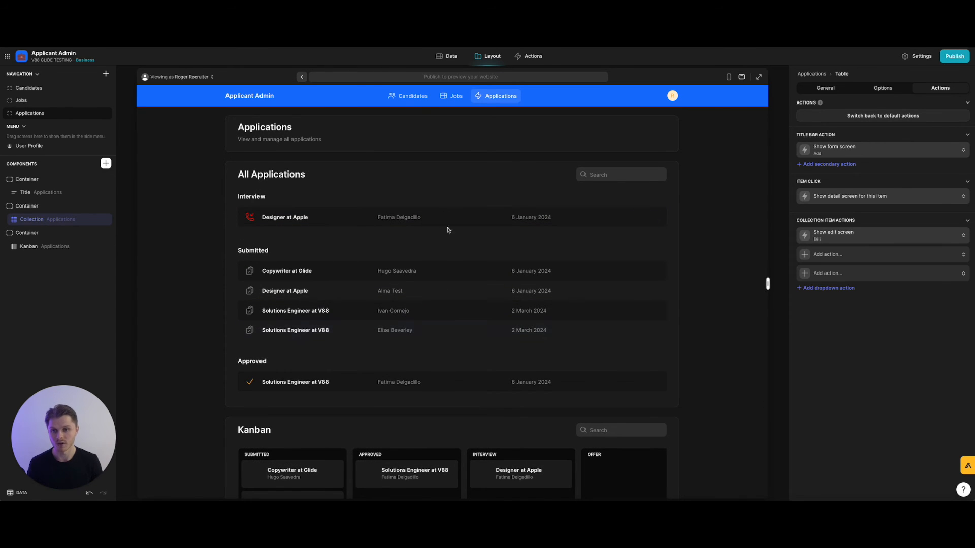
Open the Designer at Apple application's details and its title's Edit action settings.
left_click(381, 217)
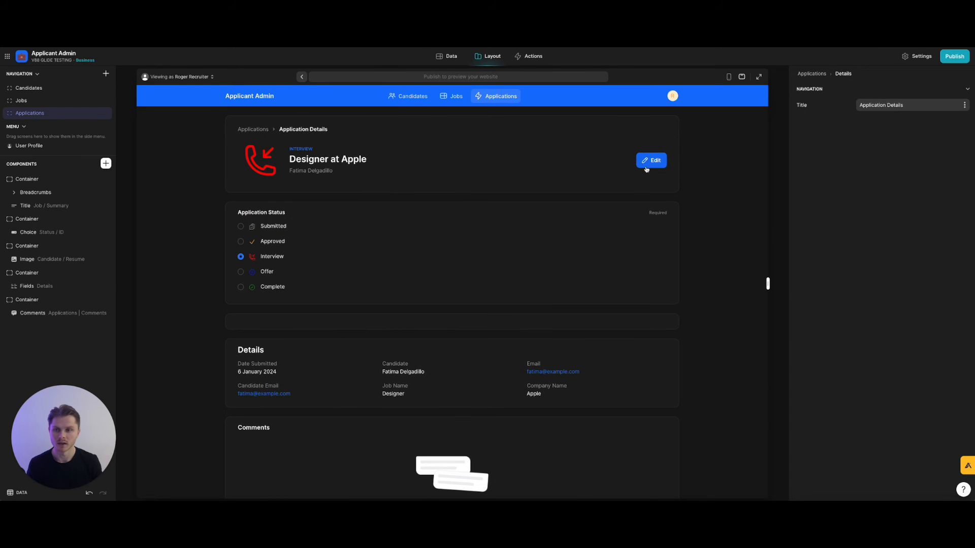
left_click(43, 206)
left_click(881, 305)
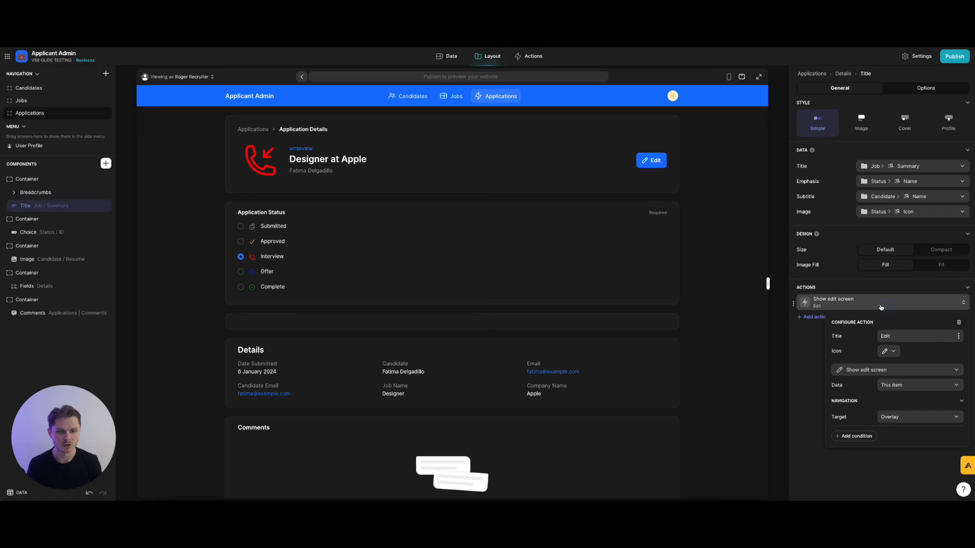
Add a condition so the Edit action runs only when Can Edit Applications is checked.
left_click(855, 436)
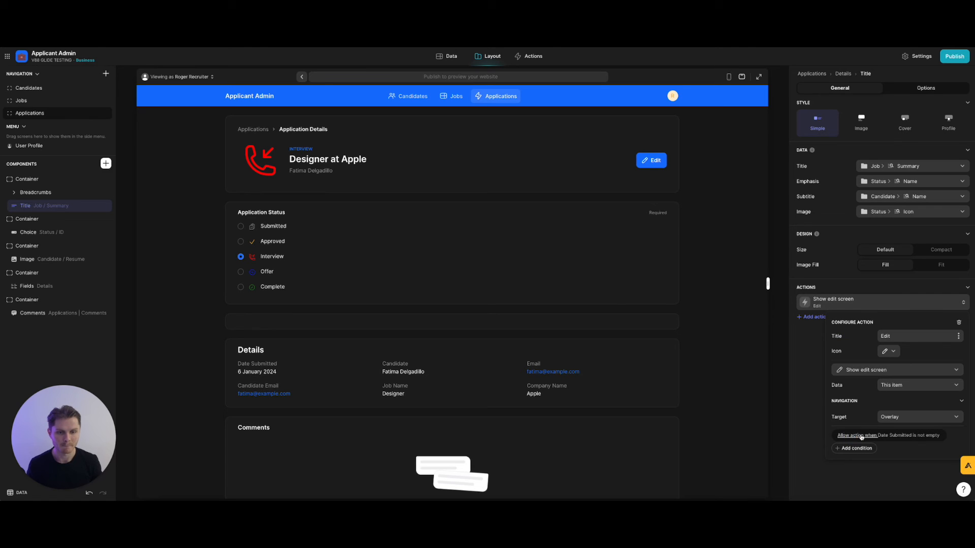
left_click(896, 439)
left_click(799, 445)
mouse_move(763, 371)
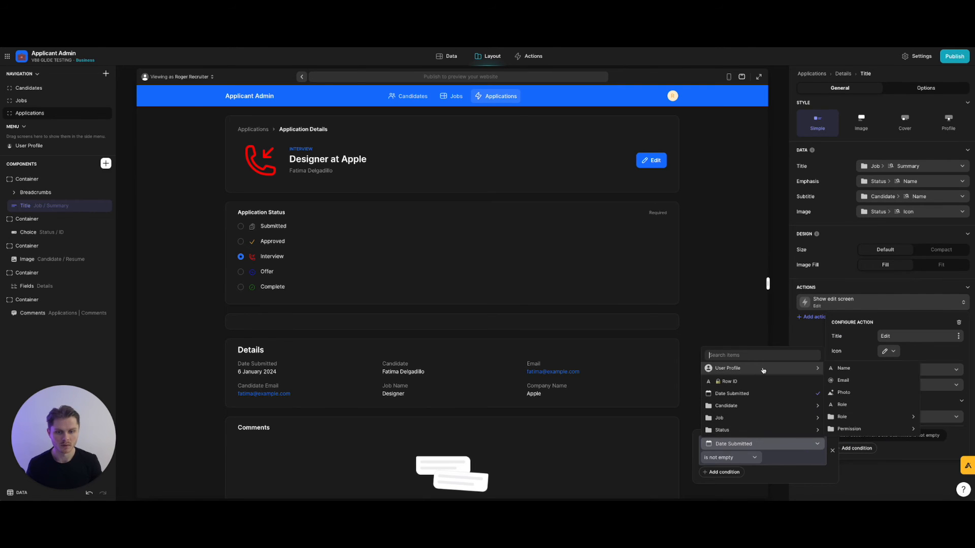
mouse_move(858, 430)
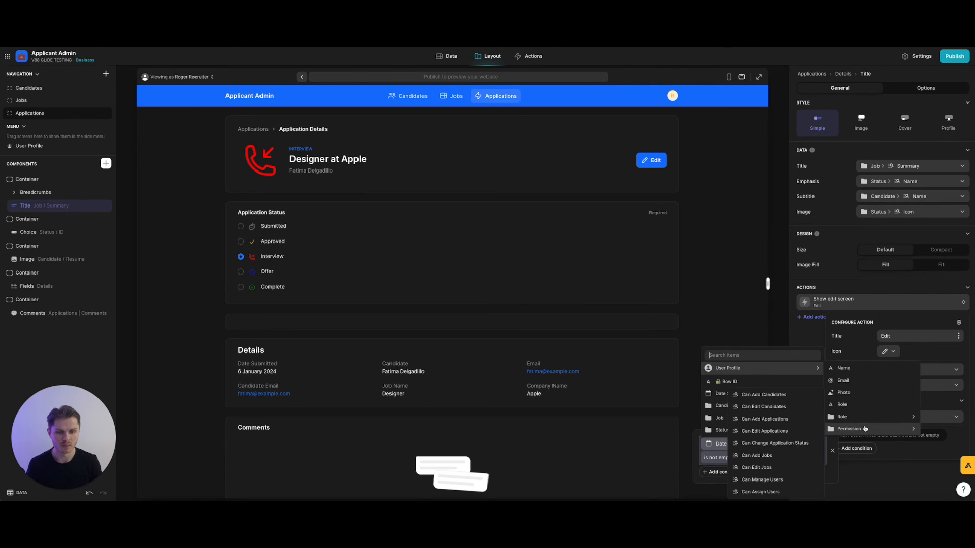
left_click(781, 430)
left_click(739, 458)
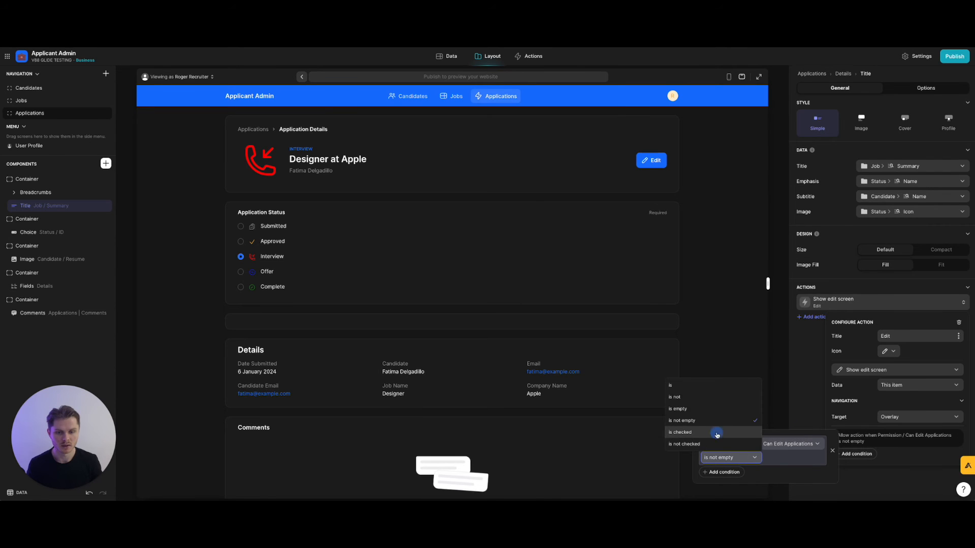
left_click(717, 435)
left_click(882, 479)
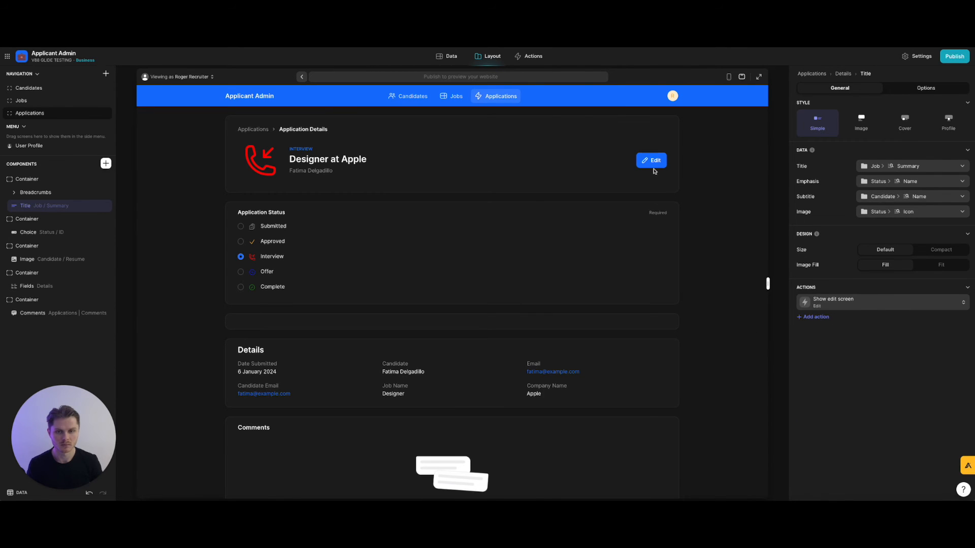
scroll(407, 188, "down", 2)
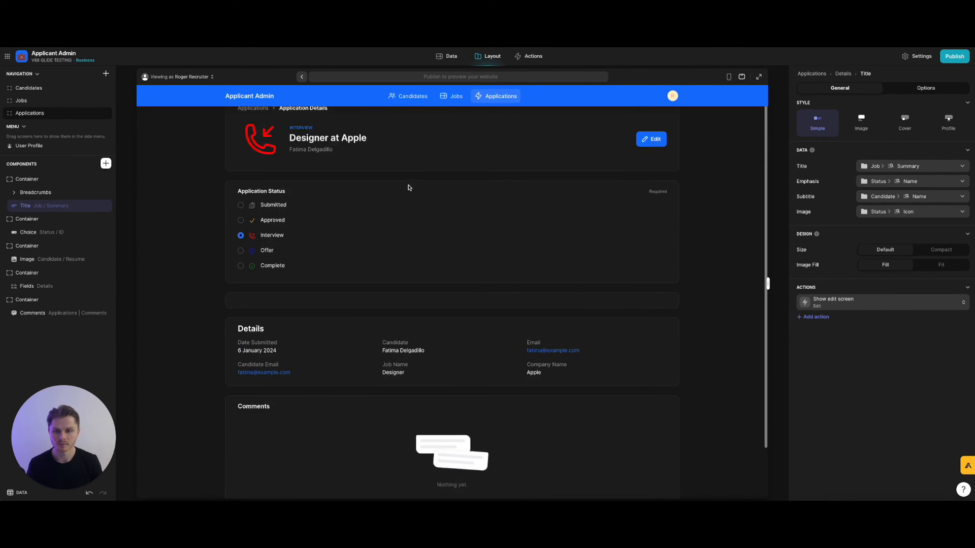
scroll(409, 187, "up", 2)
Open a candidate's details and the Edit action settings of its Applications collection.
left_click(258, 128)
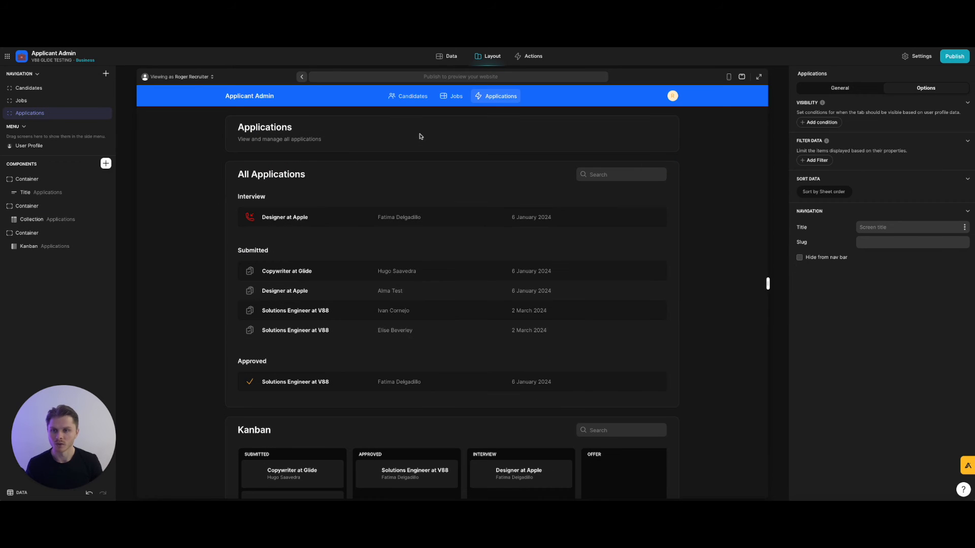
left_click(413, 99)
left_click(398, 206)
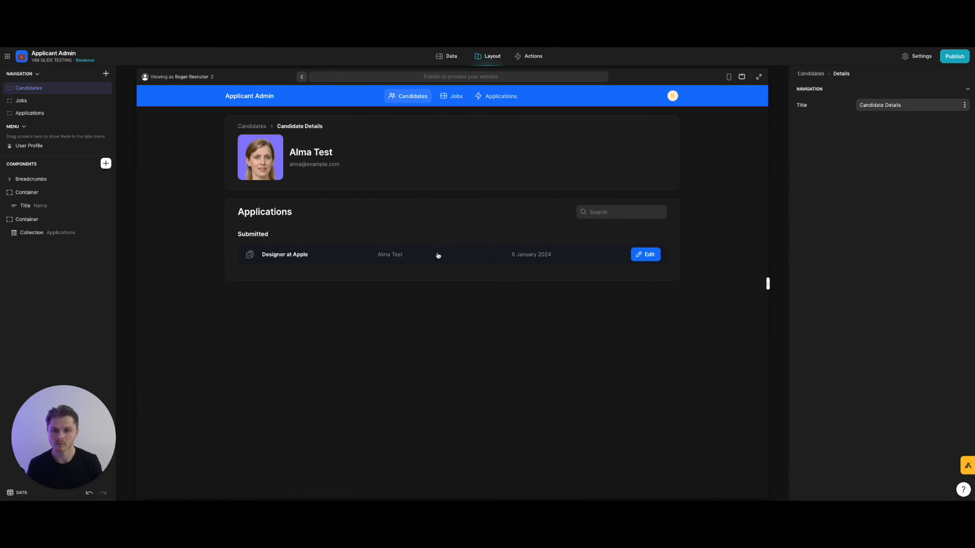
left_click(48, 232)
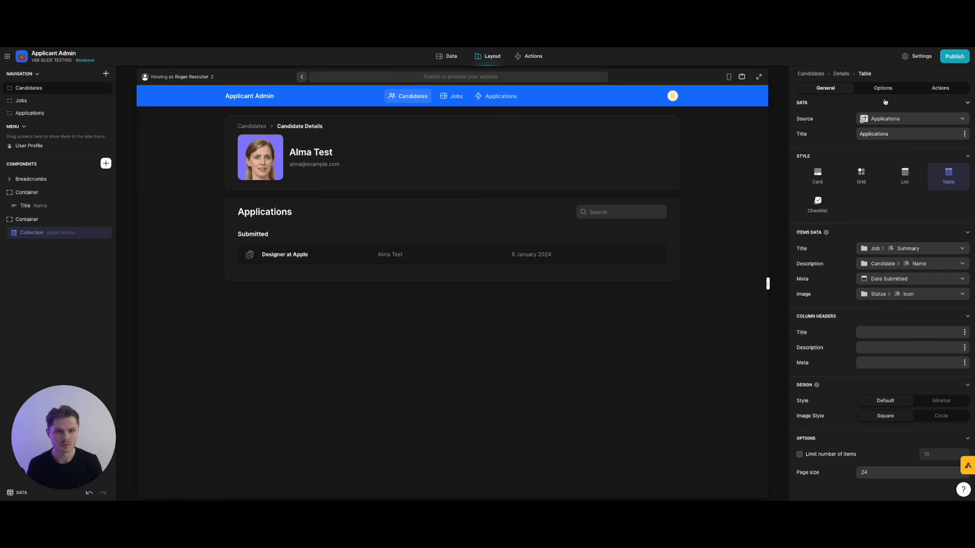
left_click(919, 89)
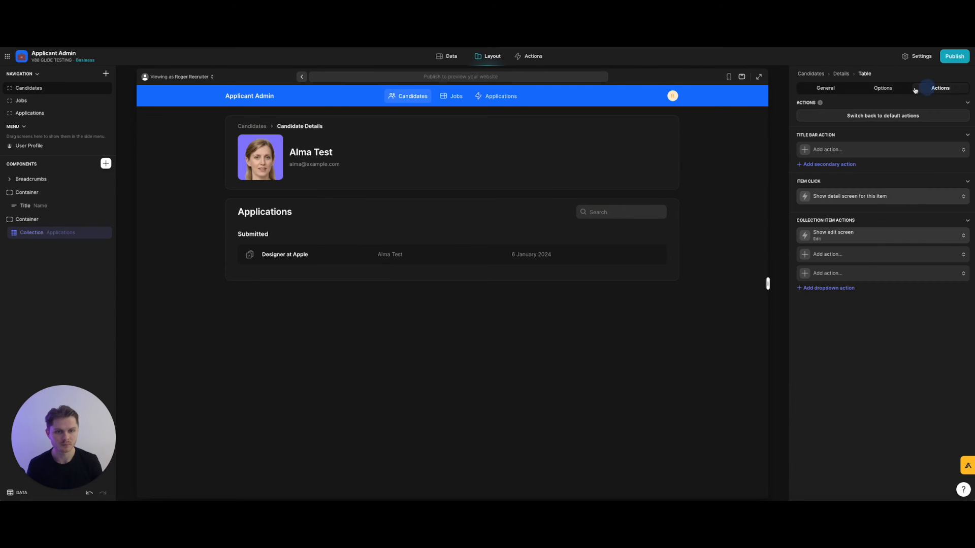
left_click(863, 236)
Remove the Date Submitted condition from the Applications Edit action, leaving it unconditioned.
left_click(864, 368)
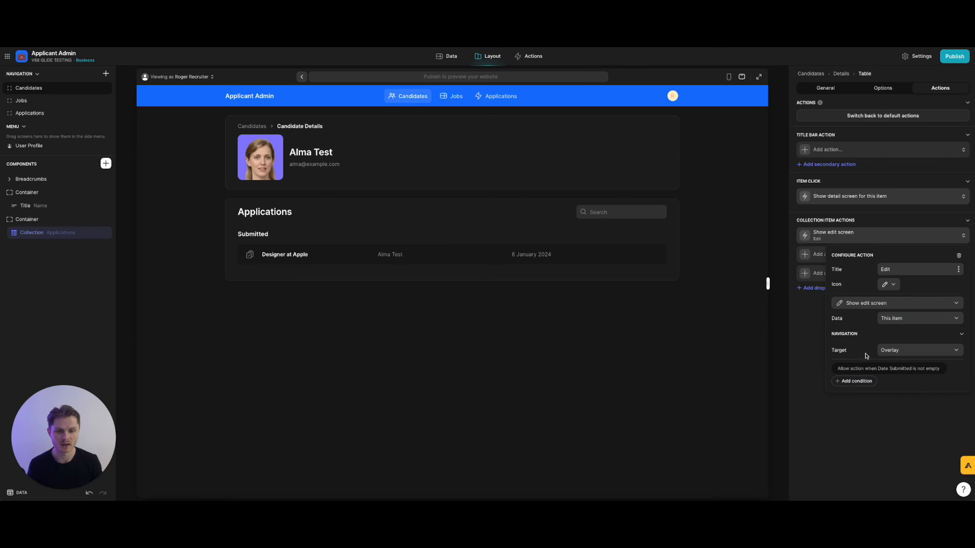
left_click(892, 370)
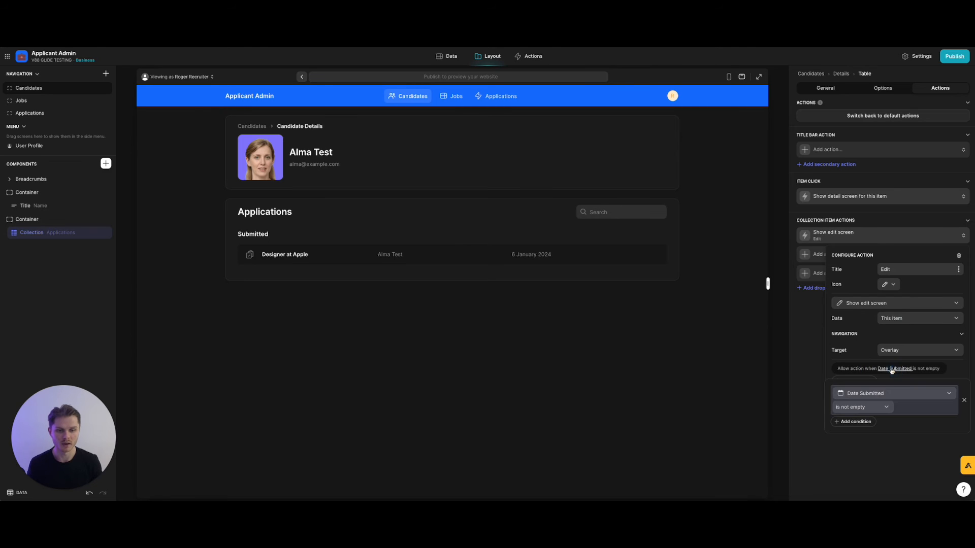
left_click(897, 395)
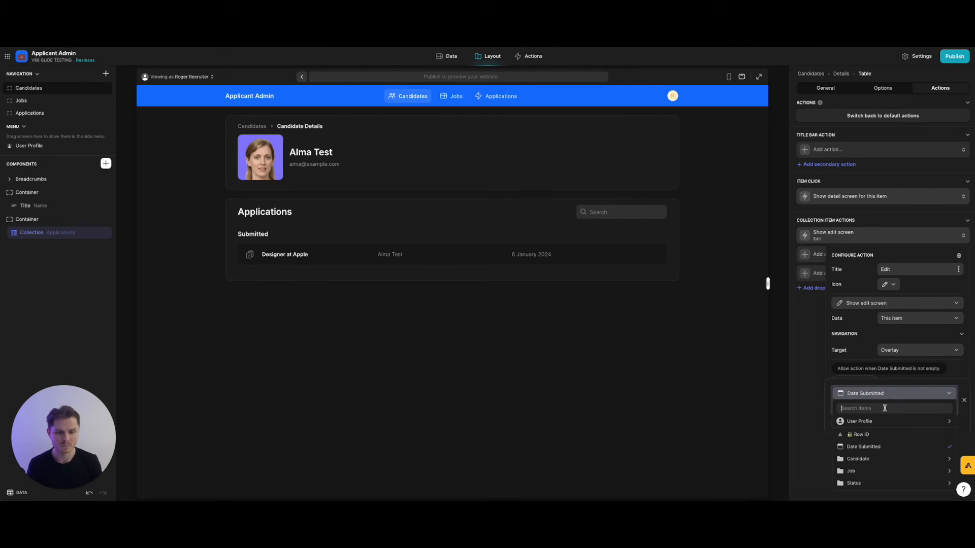
left_click(888, 395)
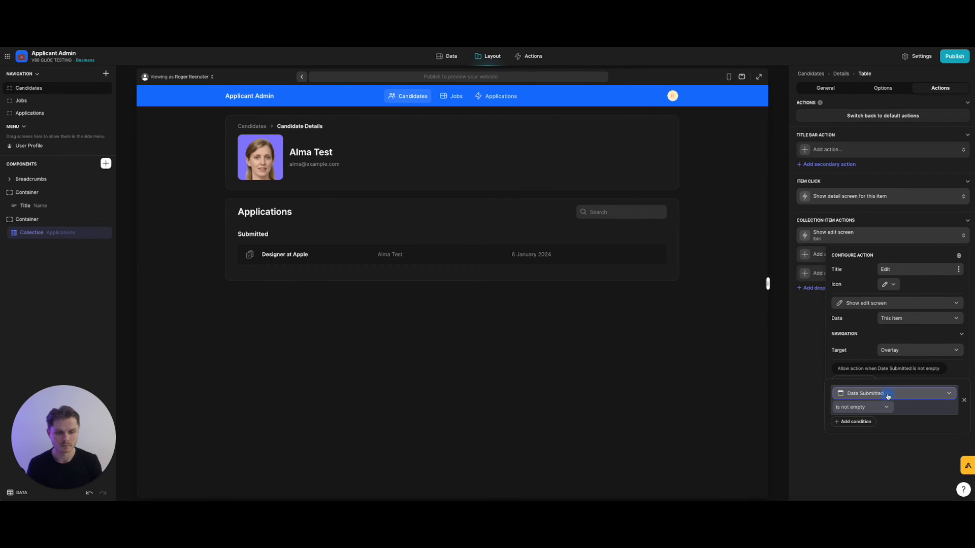
left_click(965, 401)
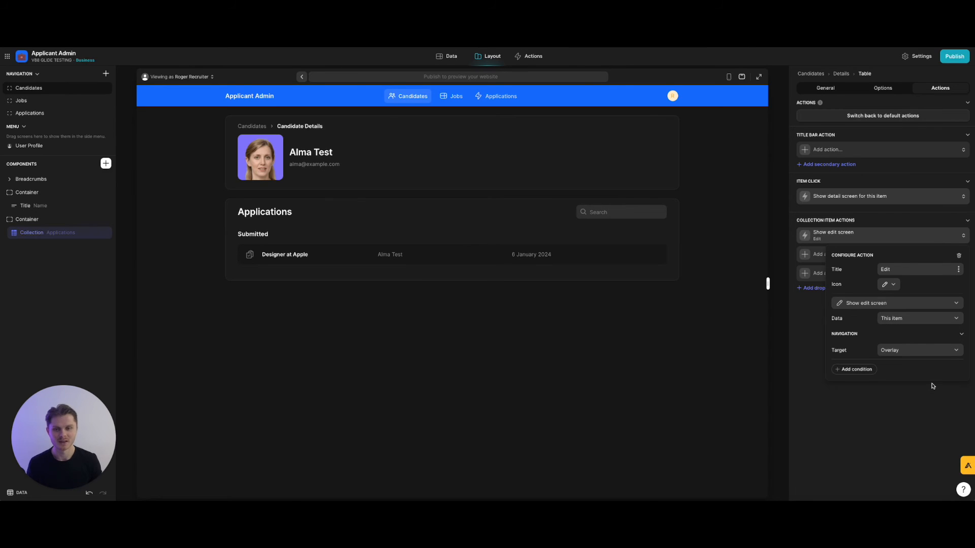
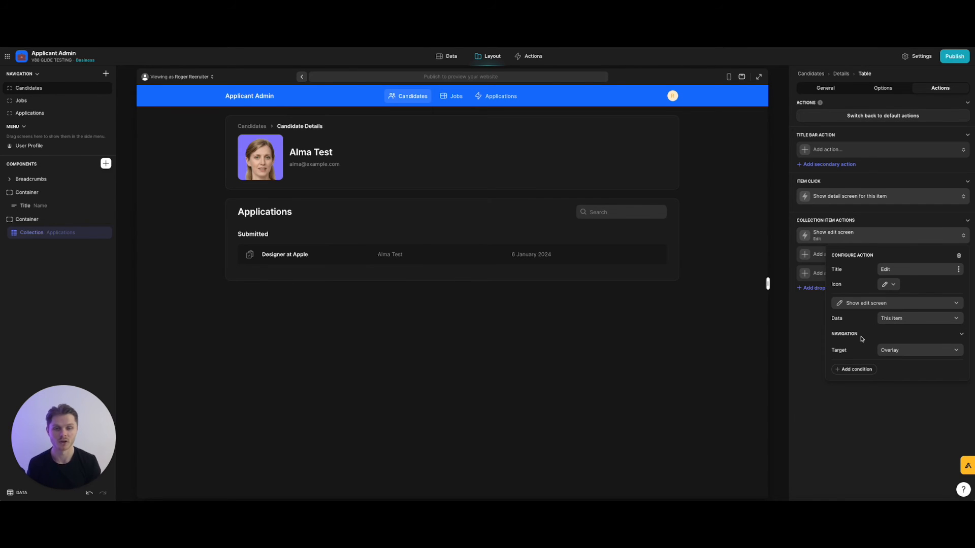
Check the All Applications collection's Edit action condition on Can Edit Applications, then return to the candidate details.
left_click(494, 98)
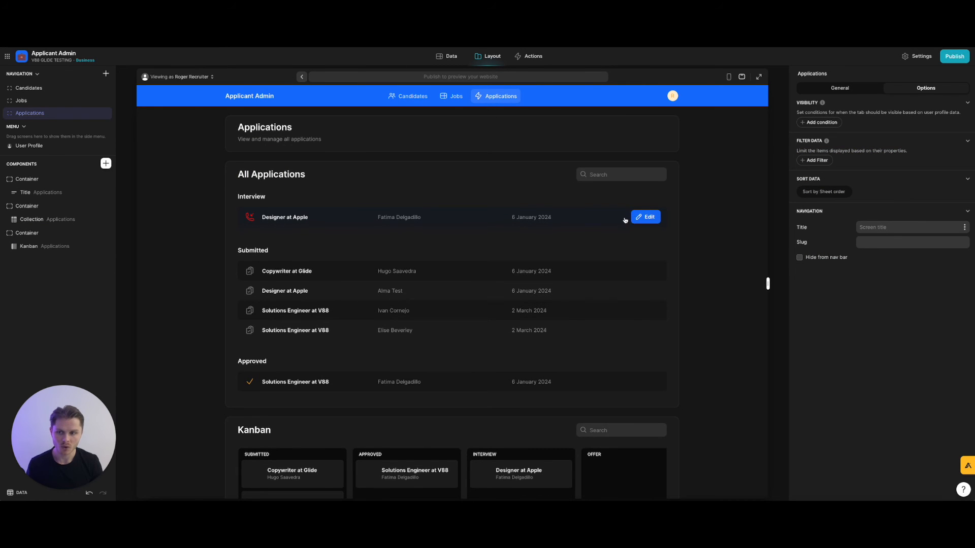
mouse_move(616, 212)
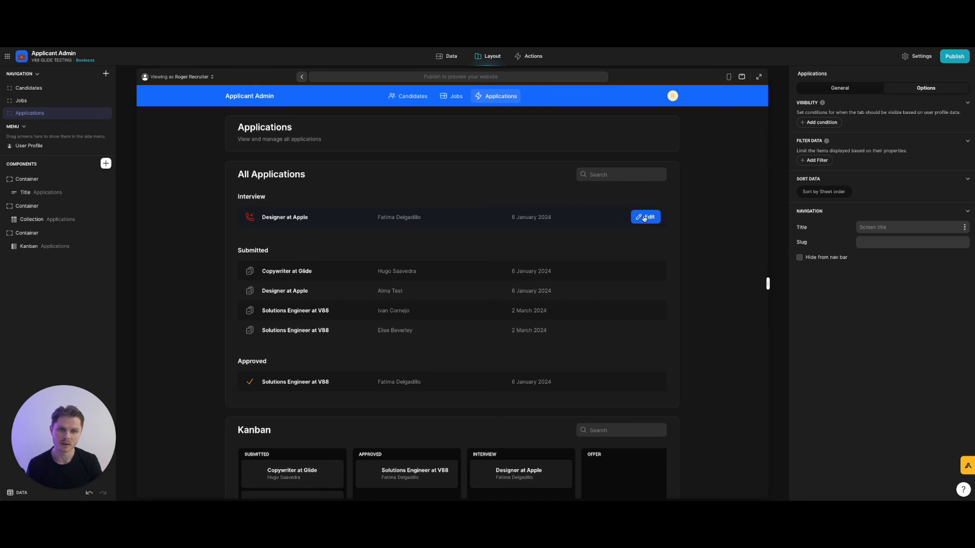
left_click(837, 89)
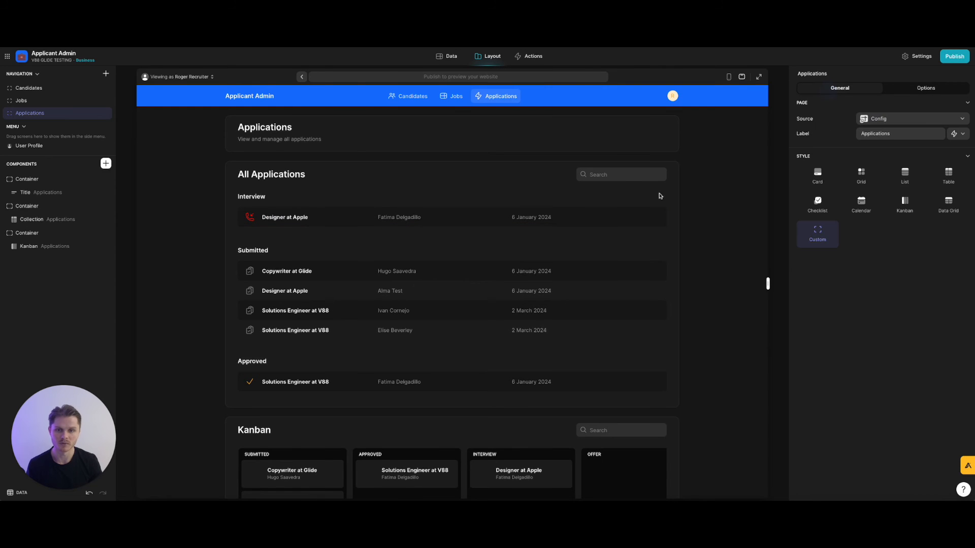
left_click(34, 219)
left_click(939, 88)
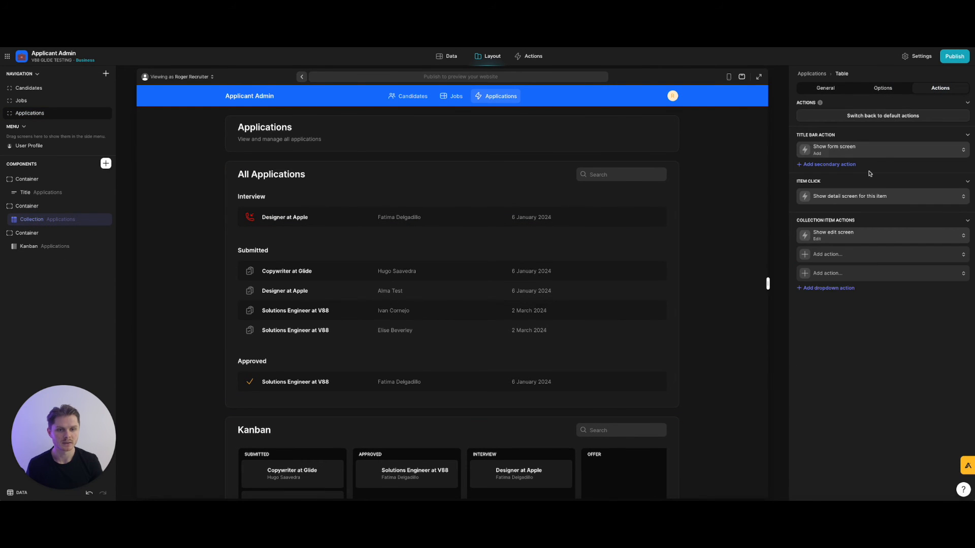
left_click(858, 235)
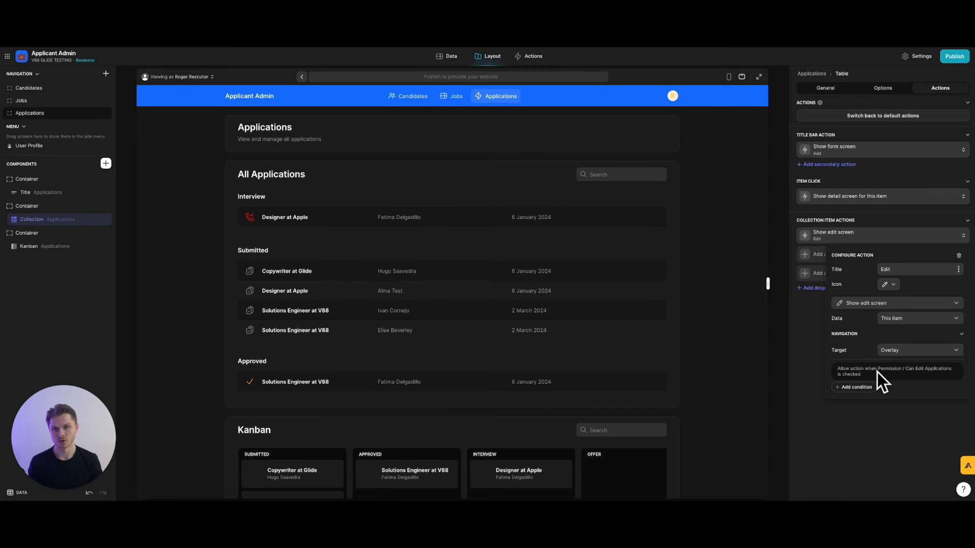
left_click(413, 98)
mouse_move(468, 259)
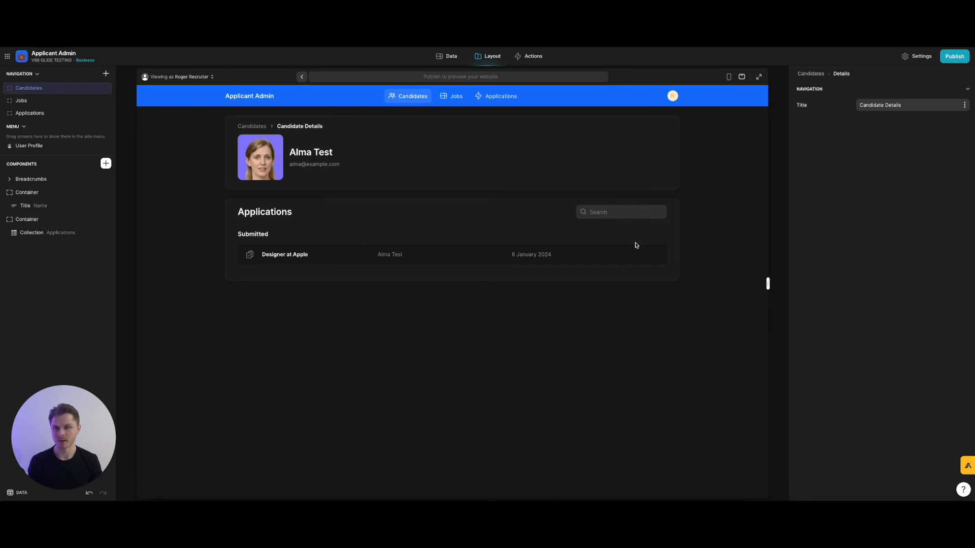
Browse the Video Editor job's details on the Jobs screen, then return to the candidate's page.
left_click(443, 98)
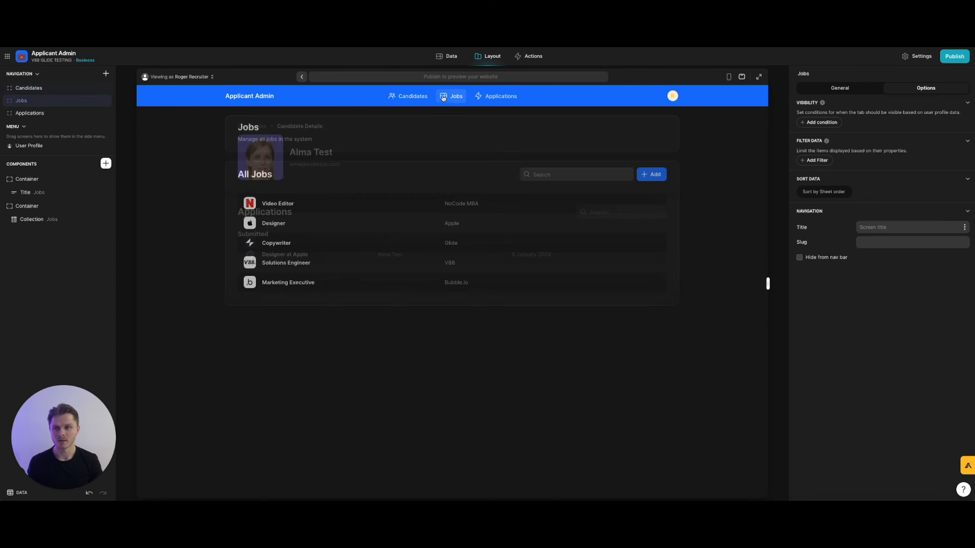
left_click(404, 208)
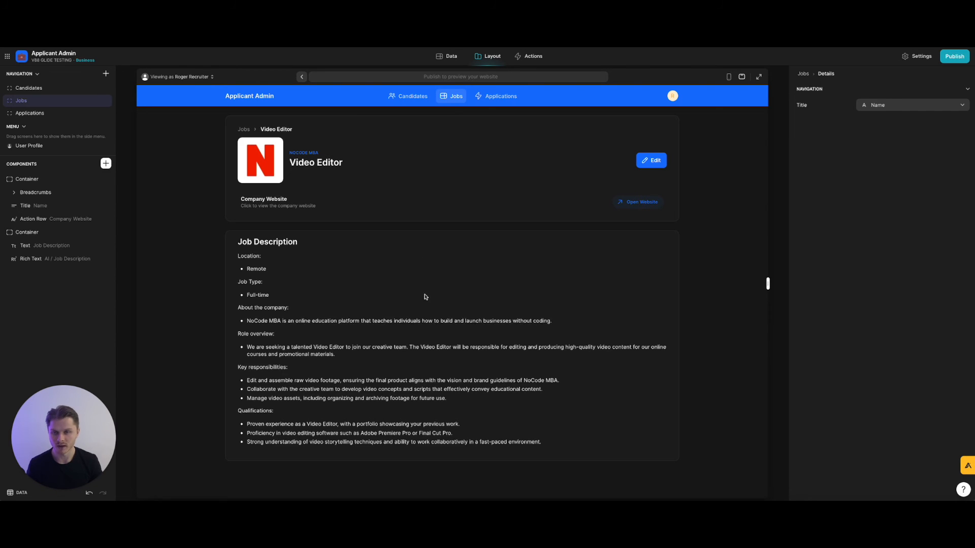
left_click(460, 100)
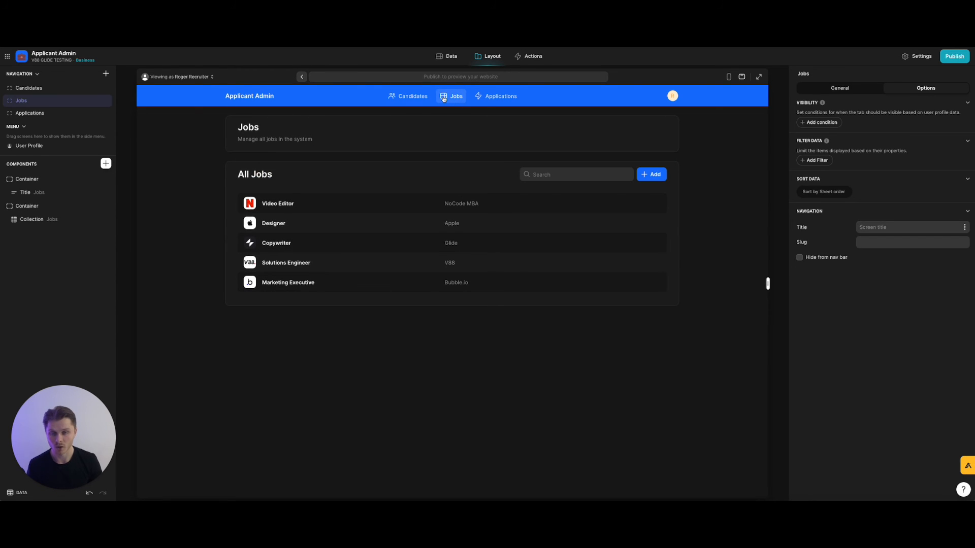
left_click(426, 100)
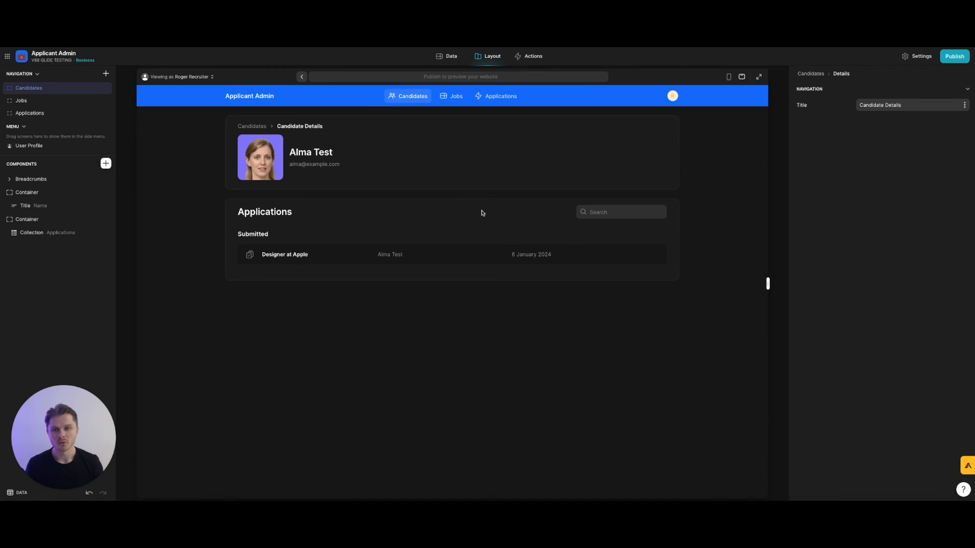
Copy the Edit Application form's Candidate and Job container, cancel the form and reselect the Applications table.
left_click(52, 236)
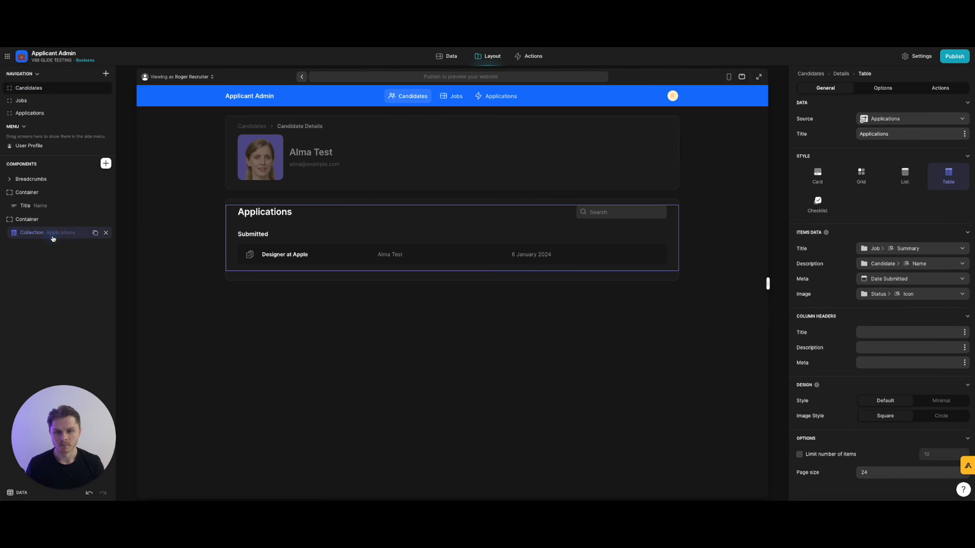
left_click(639, 257)
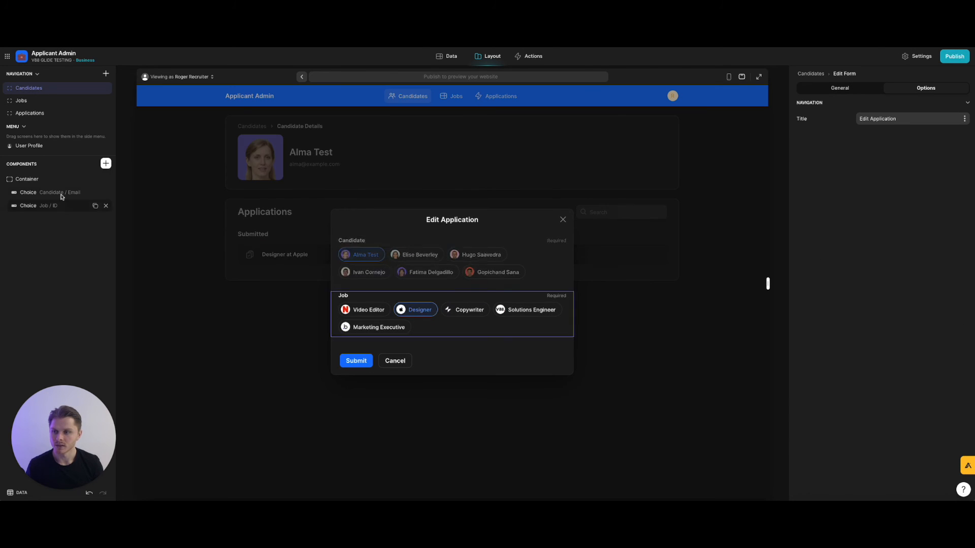
left_click(43, 181)
right_click(42, 181)
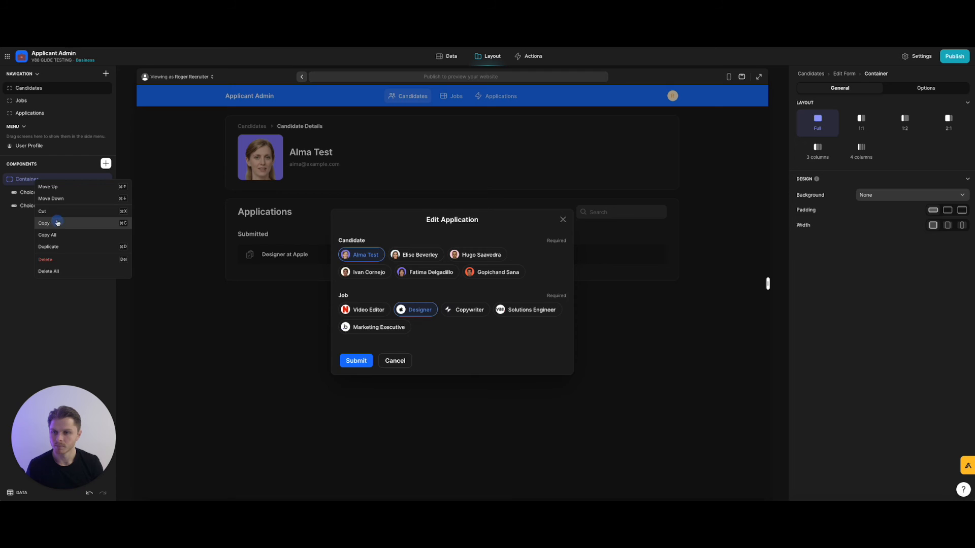
left_click(58, 222)
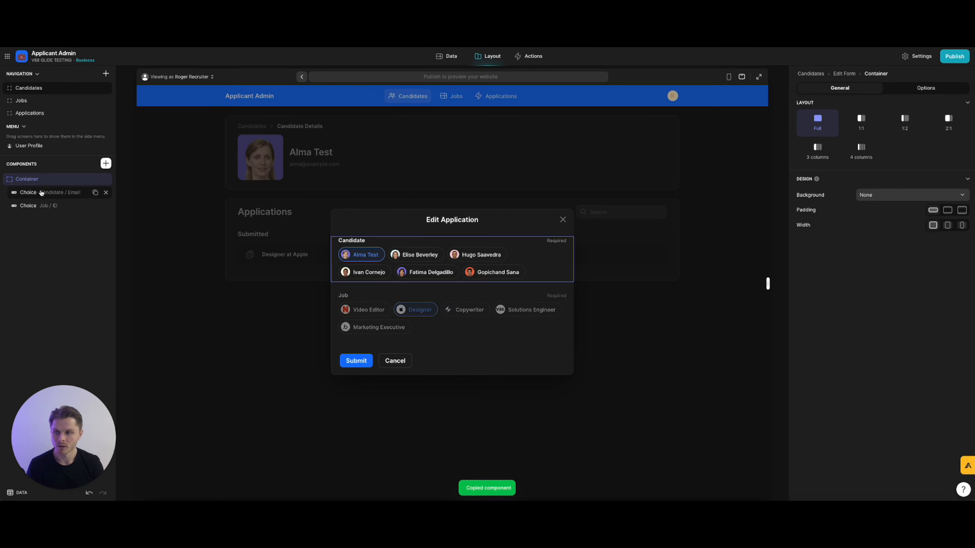
left_click(395, 361)
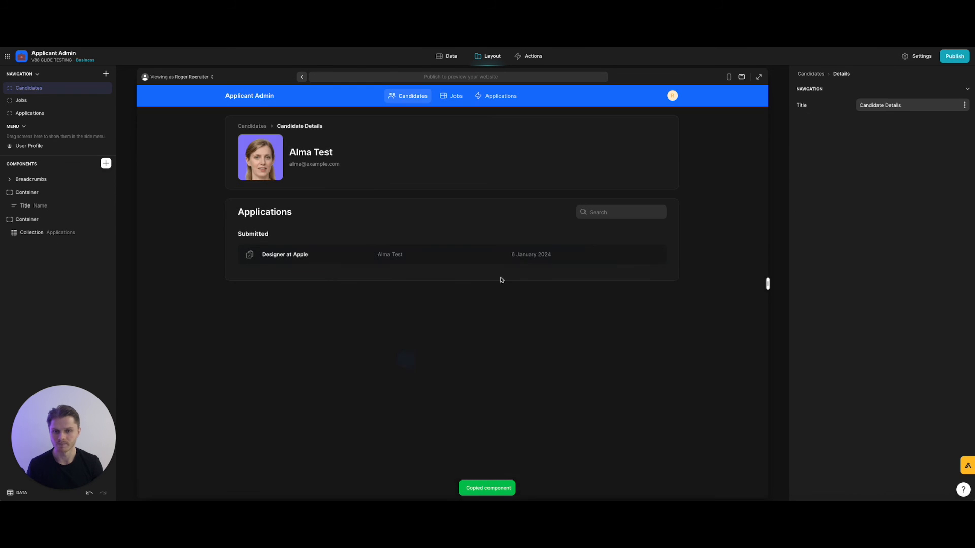
left_click(42, 233)
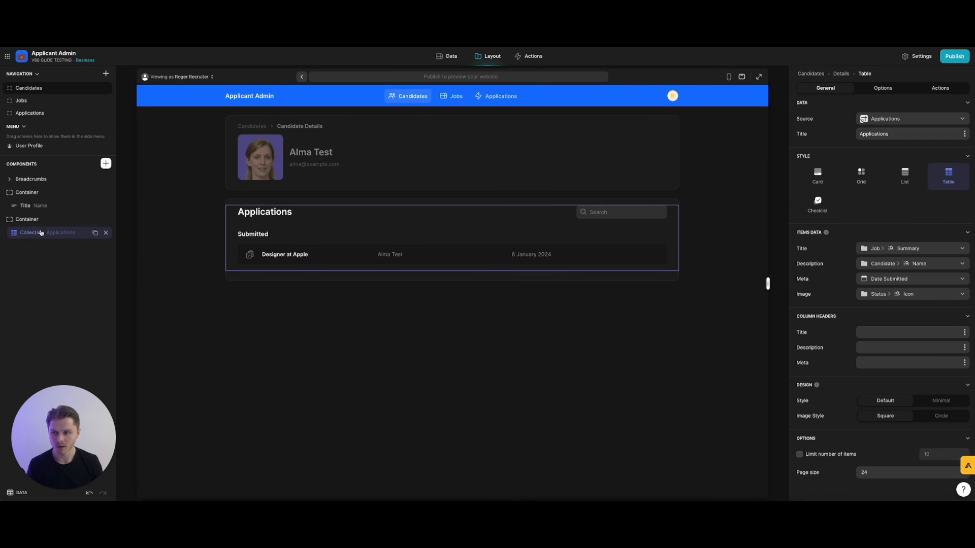
In the Applications table's Edit item action, reveal Create new action under Actions for Applications.
left_click(883, 90)
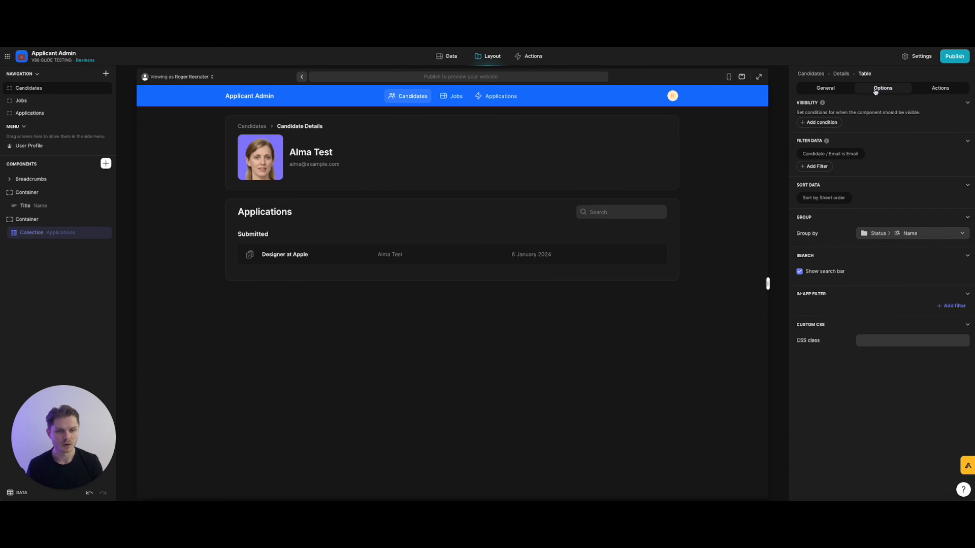
left_click(940, 88)
left_click(875, 237)
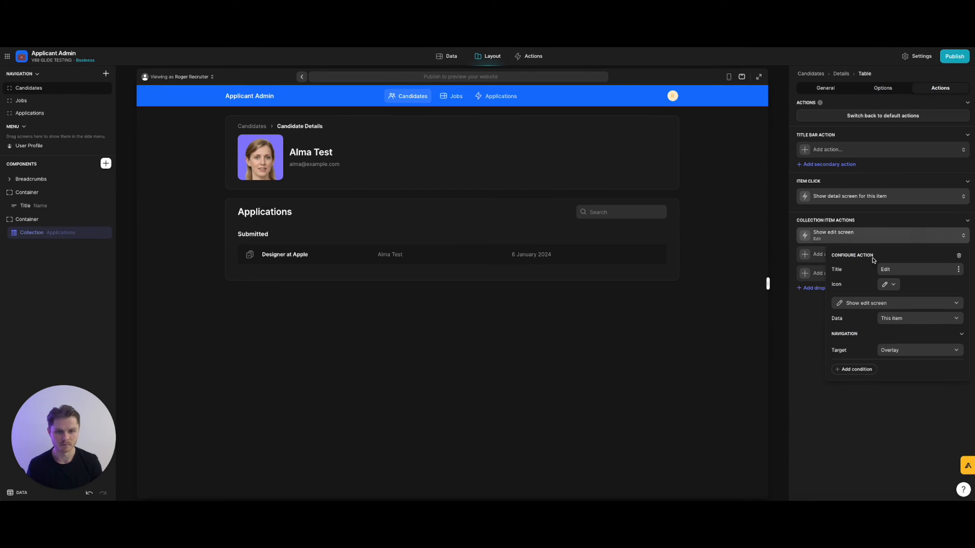
left_click(869, 305)
mouse_move(872, 347)
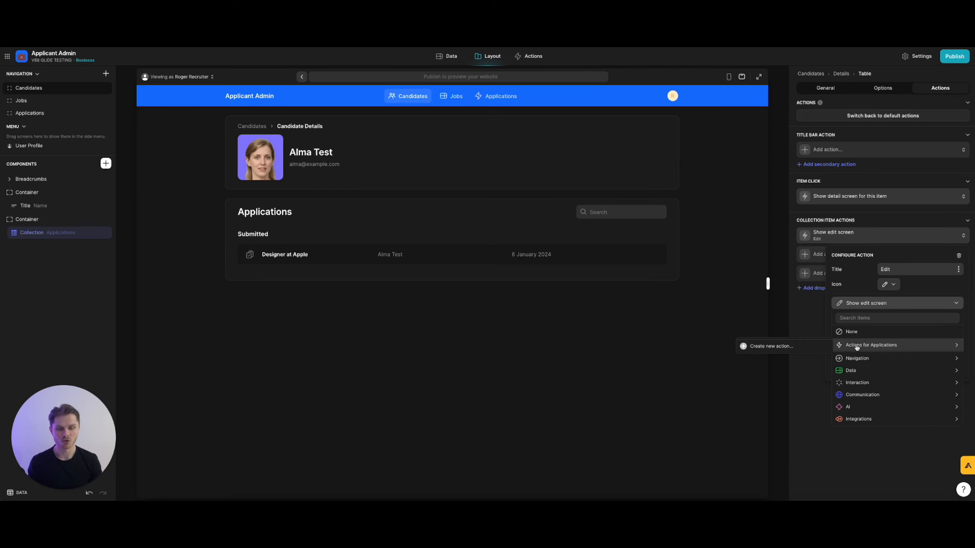
left_click(885, 305)
left_click(885, 306)
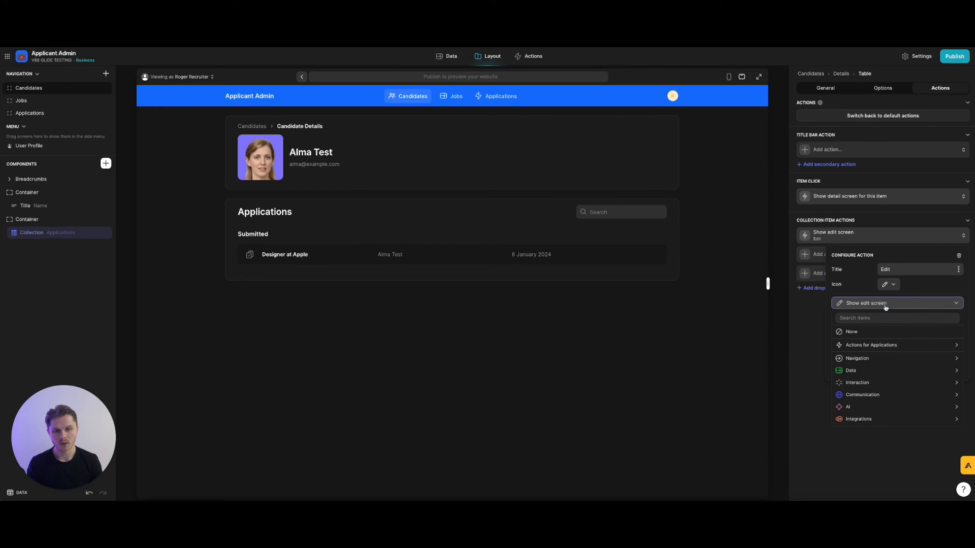
left_click(885, 306)
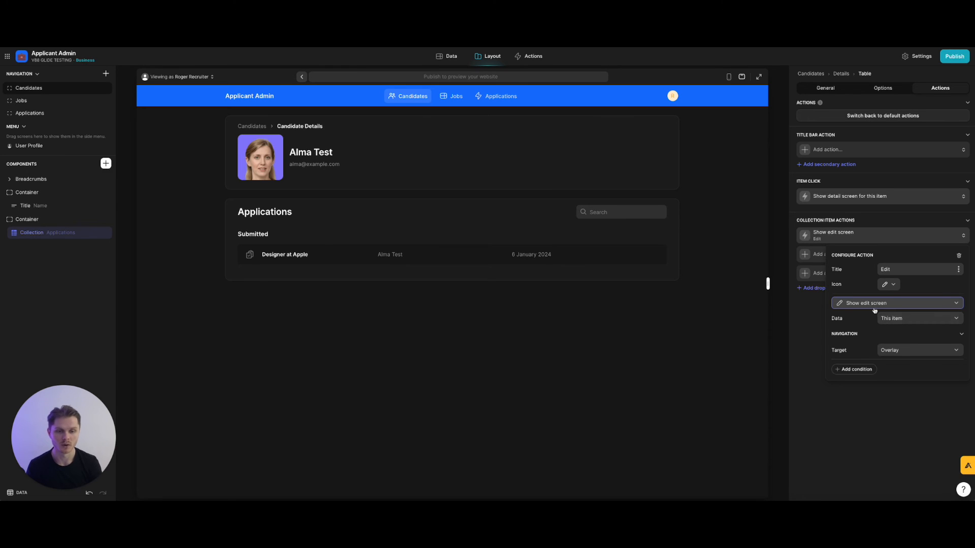
left_click(878, 304)
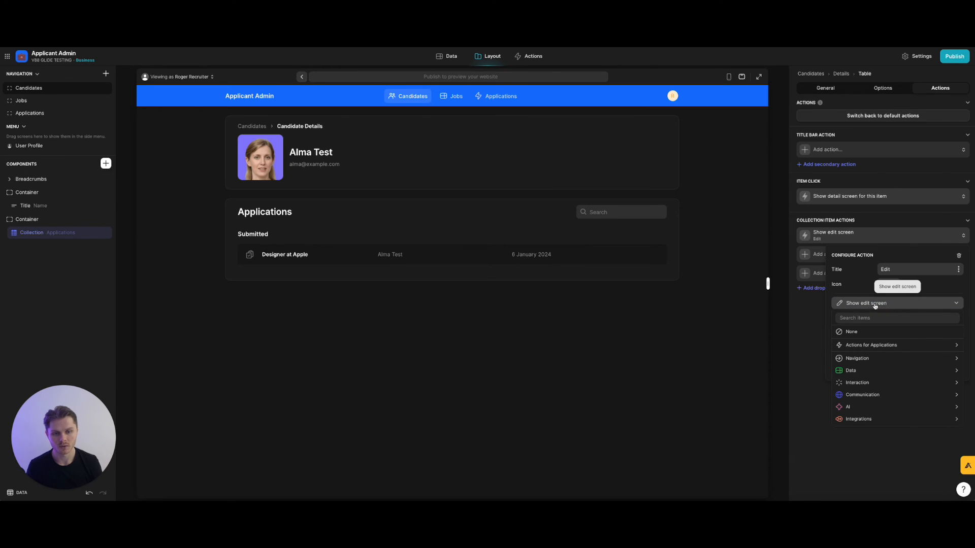
mouse_move(860, 347)
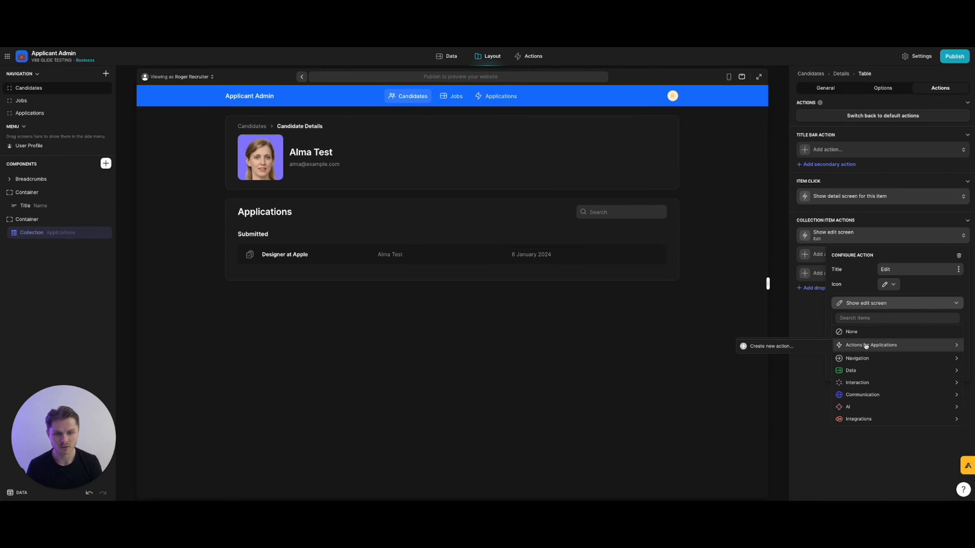
Create a new custom Applications action named 'Edit Application' that shows the edit screen.
left_click(797, 348)
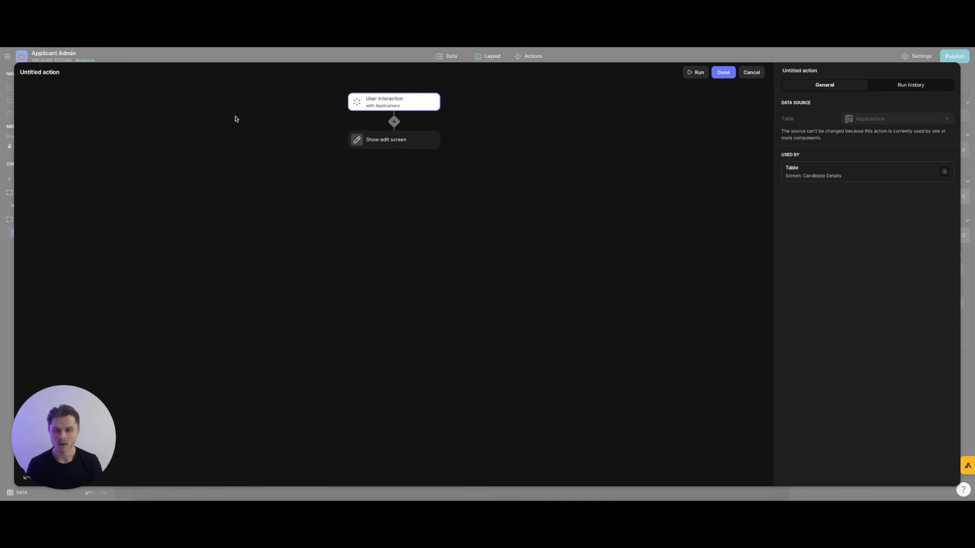
left_click(43, 73)
type("Edit Application")
left_click(101, 114)
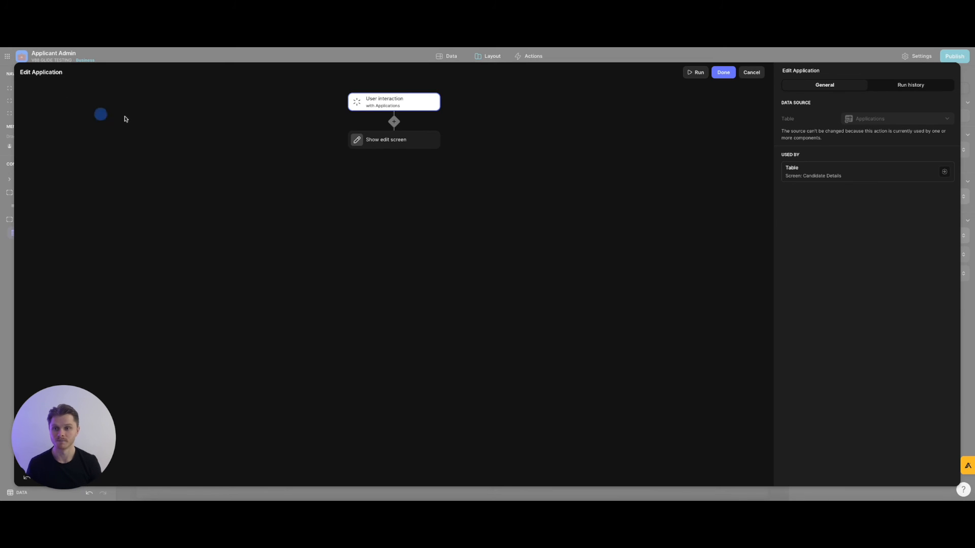
left_click(409, 142)
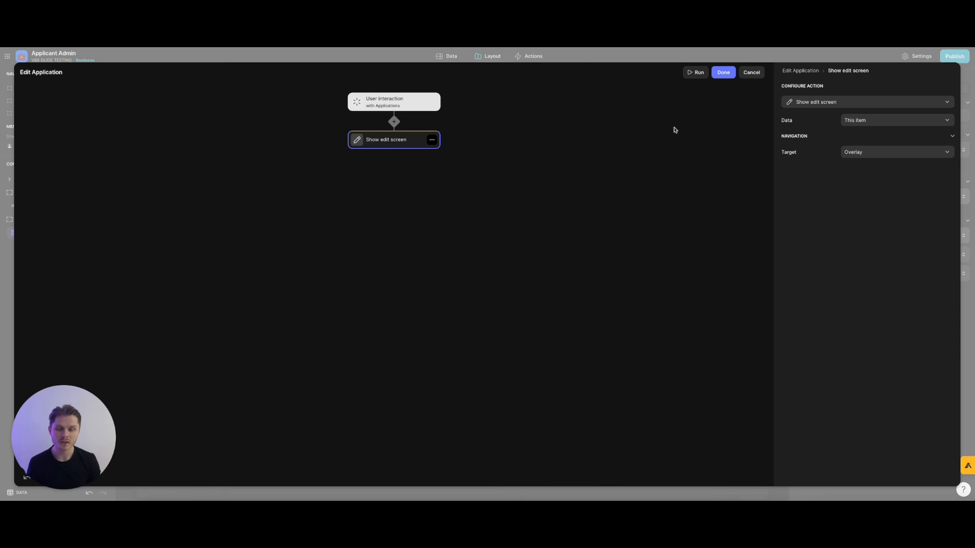
left_click(722, 72)
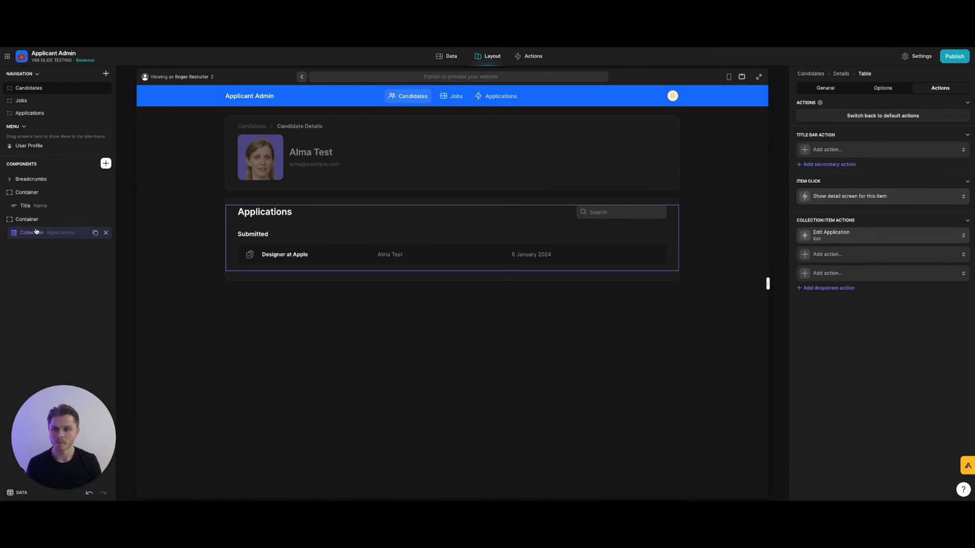
Add a condition to the Edit Application workflow requiring User Profile's Can Edit Applications to be checked.
left_click(903, 237)
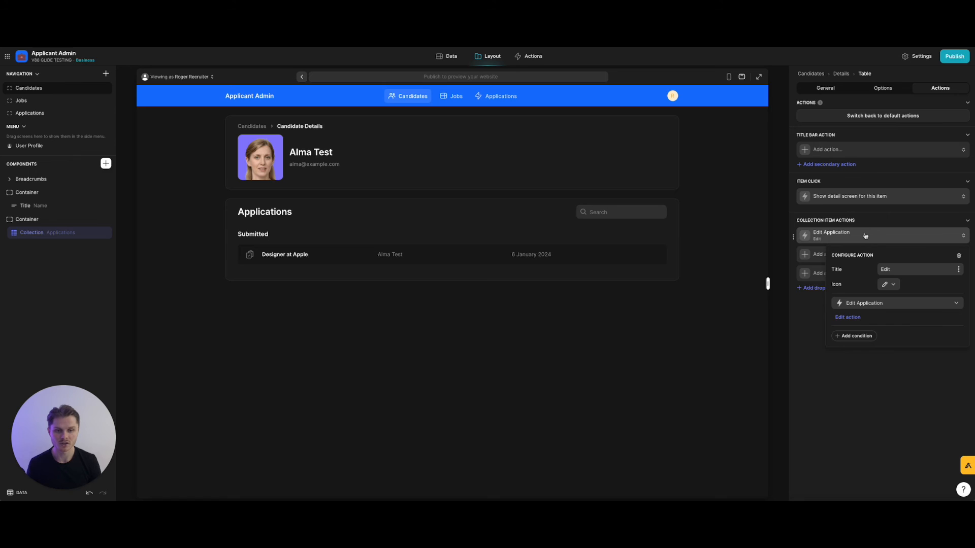
left_click(848, 317)
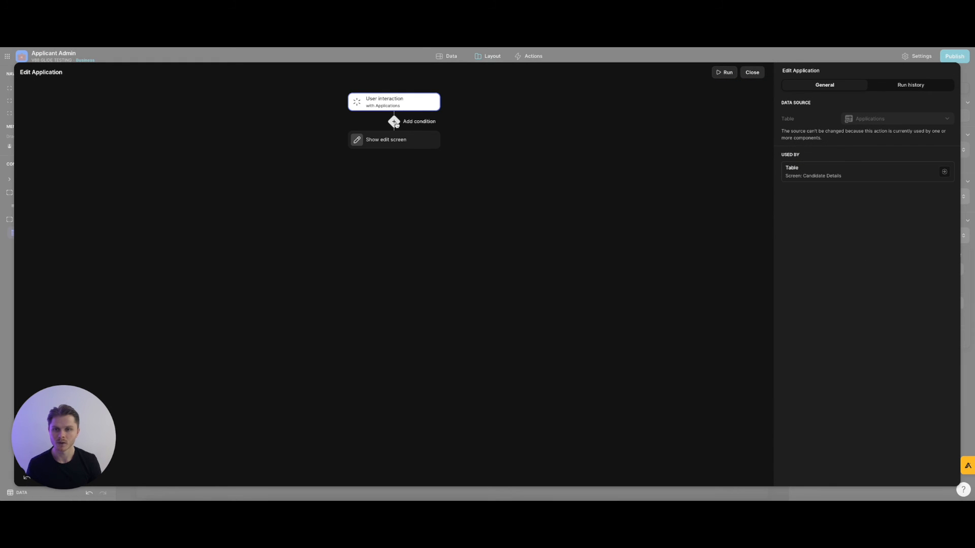
left_click(395, 122)
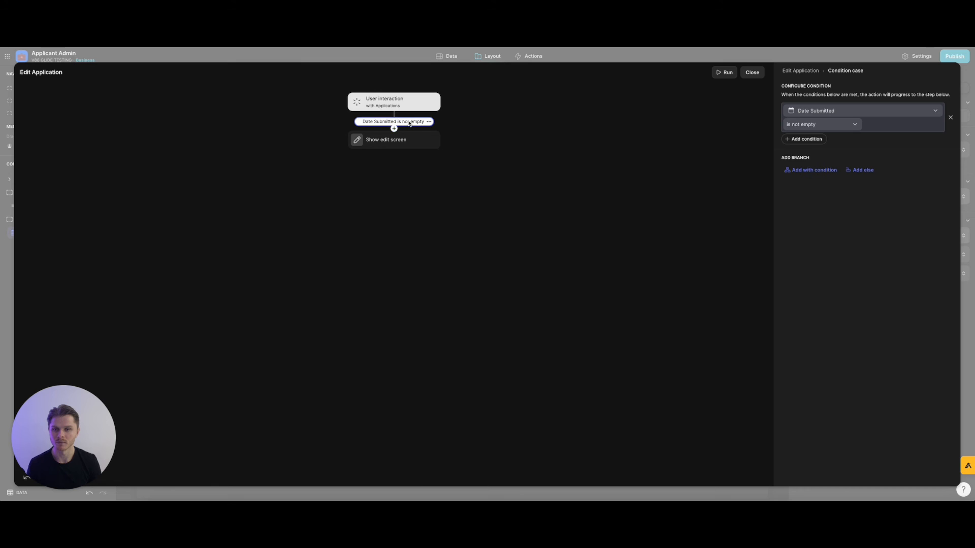
left_click(828, 110)
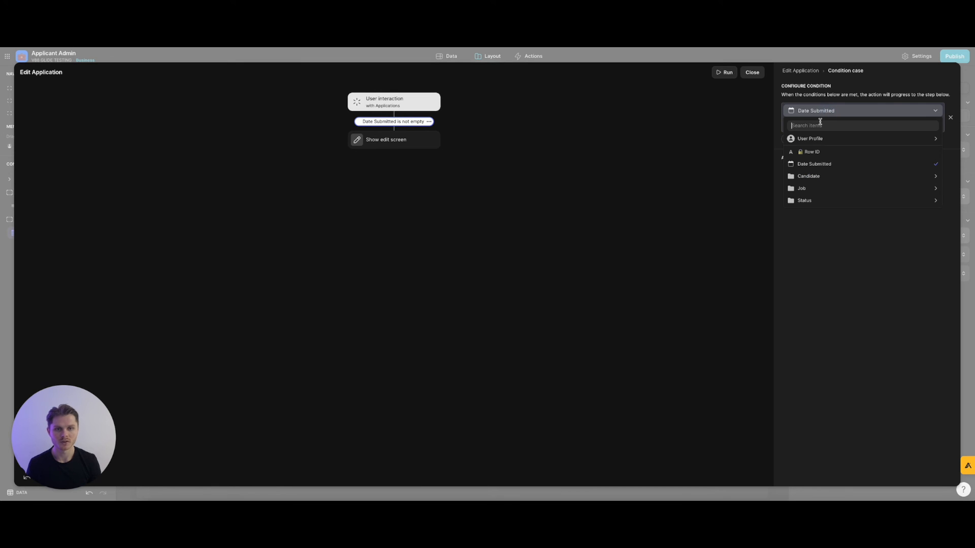
mouse_move(834, 139)
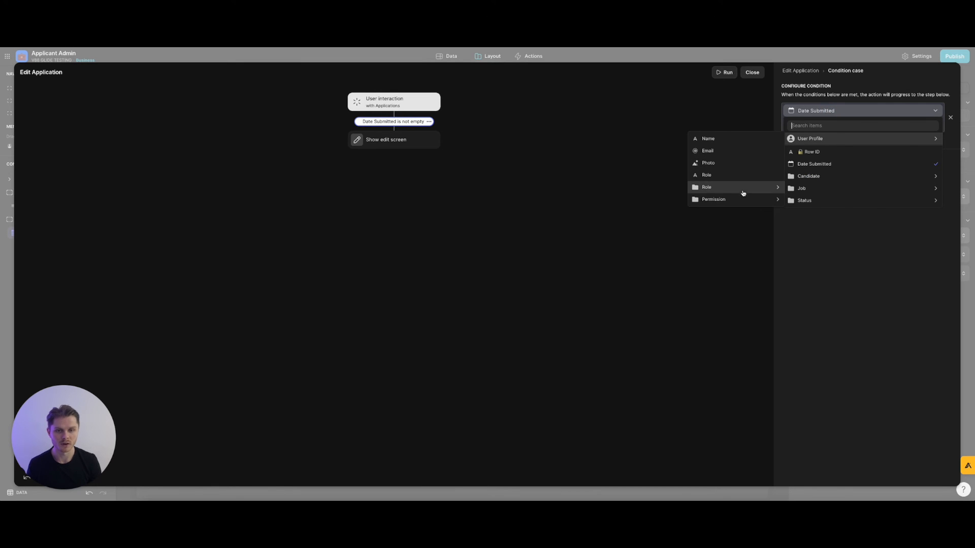
mouse_move(742, 200)
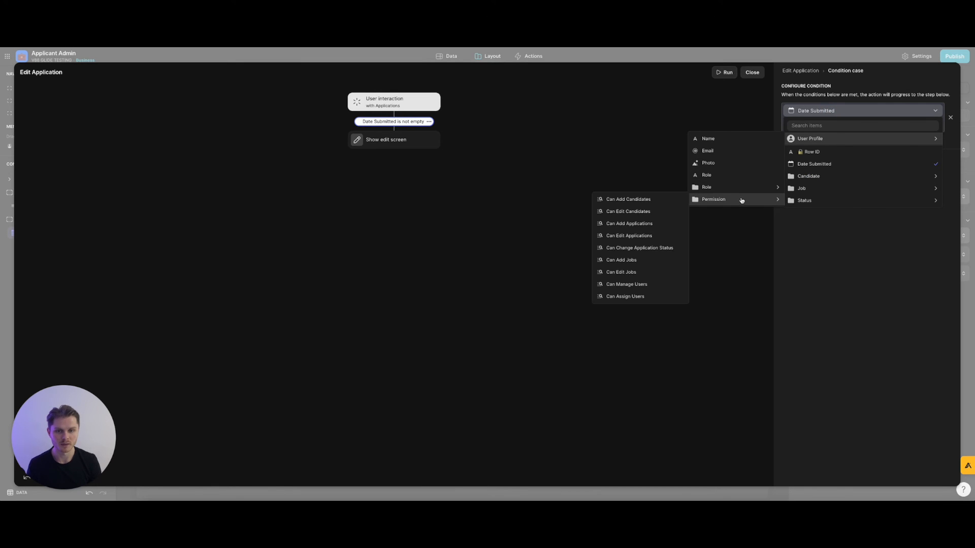
left_click(643, 236)
left_click(839, 127)
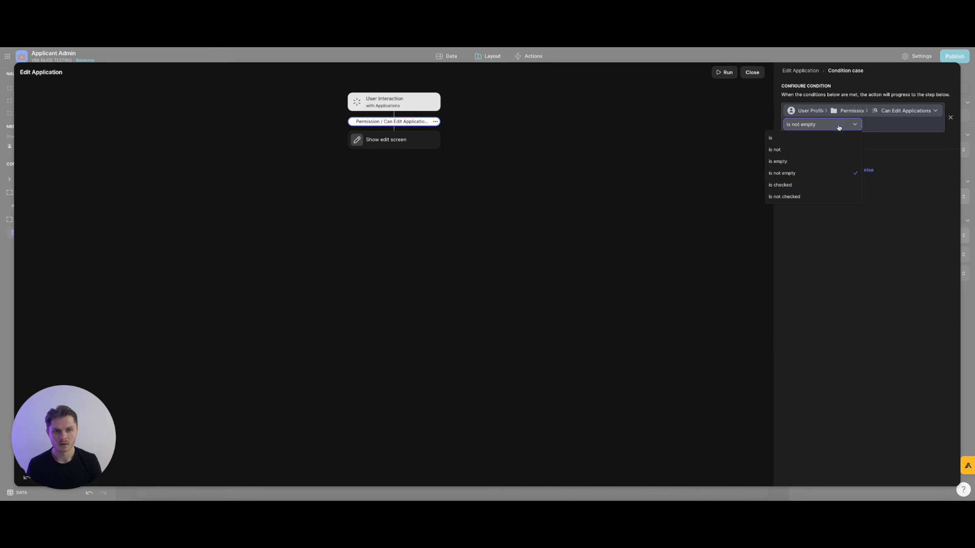
left_click(809, 185)
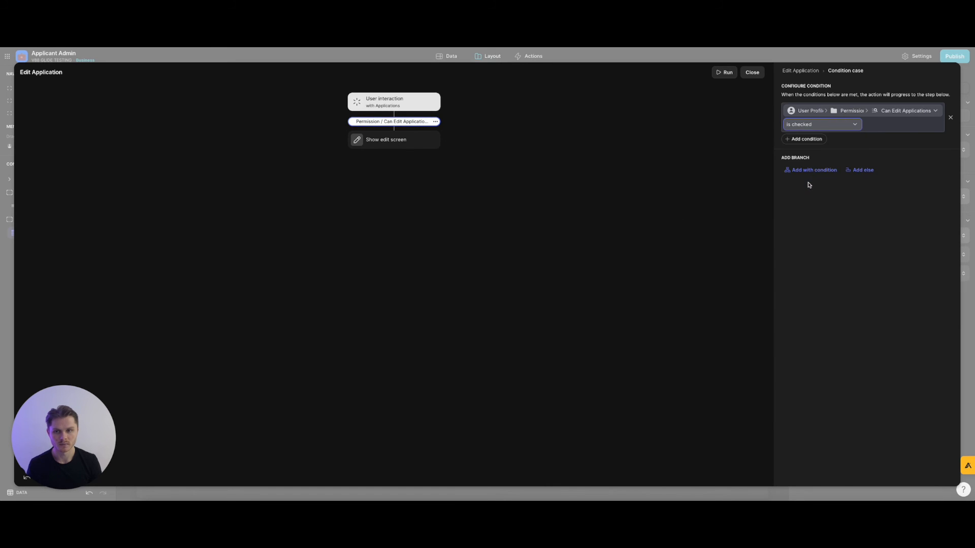
left_click(817, 188)
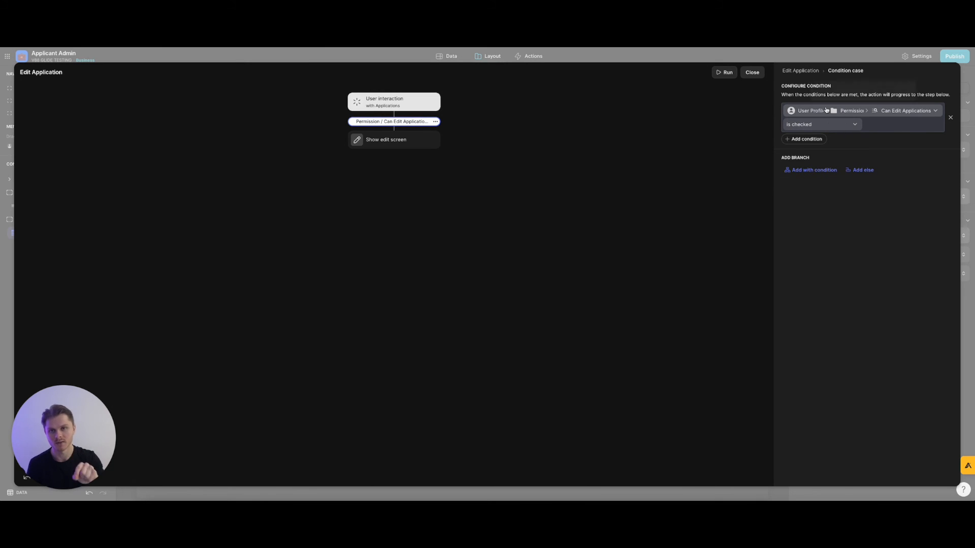
left_click(750, 74)
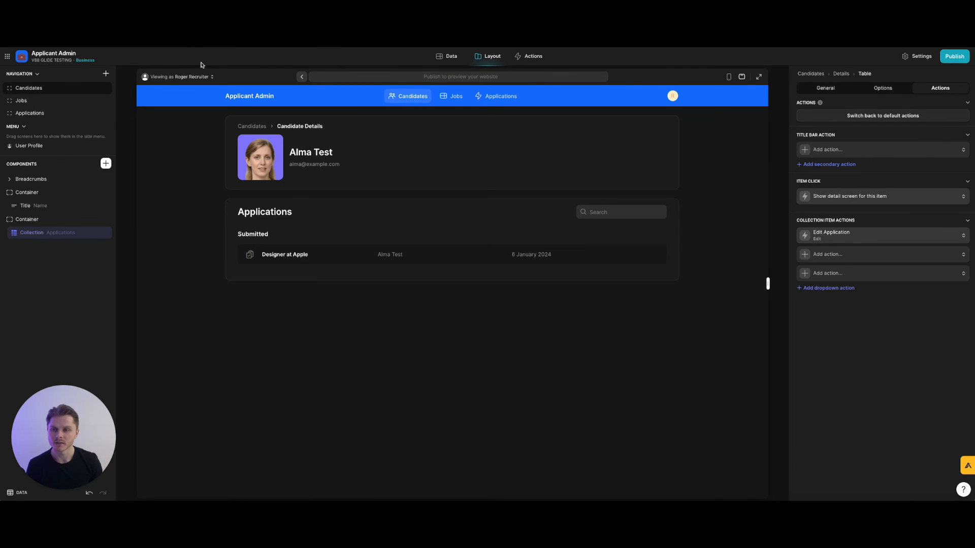
Uncheck Can Edit Applications for the recruiter role in the User | Roles table, then return to Layout.
left_click(442, 60)
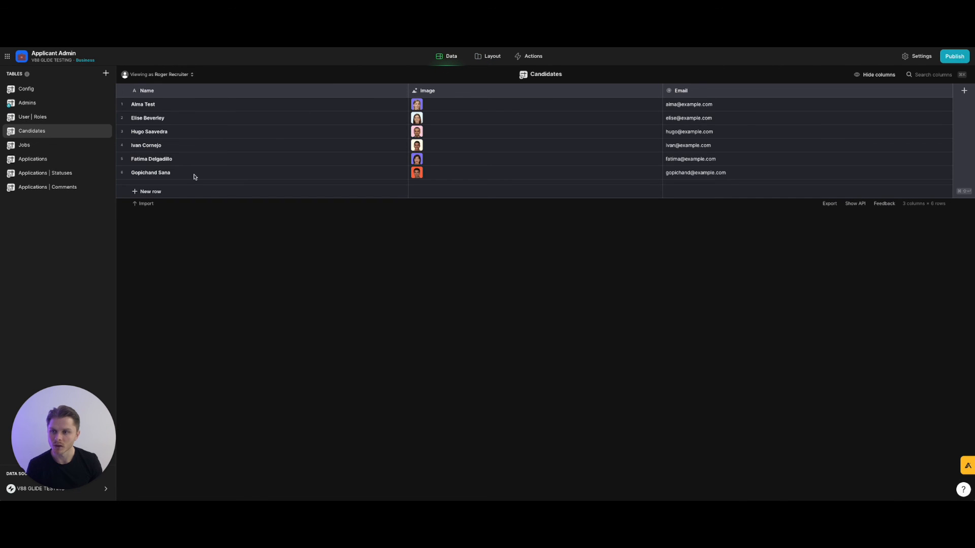
left_click(53, 118)
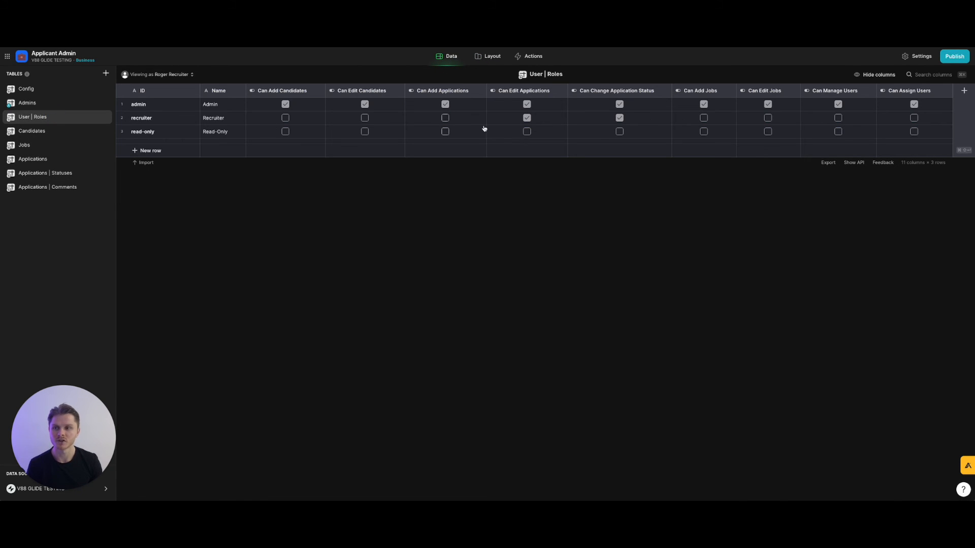
left_click(527, 118)
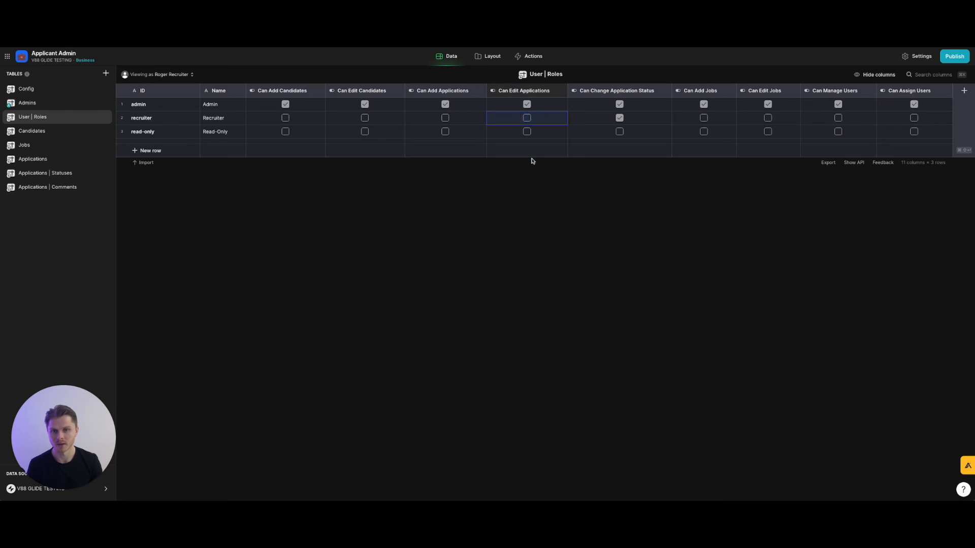
left_click(491, 57)
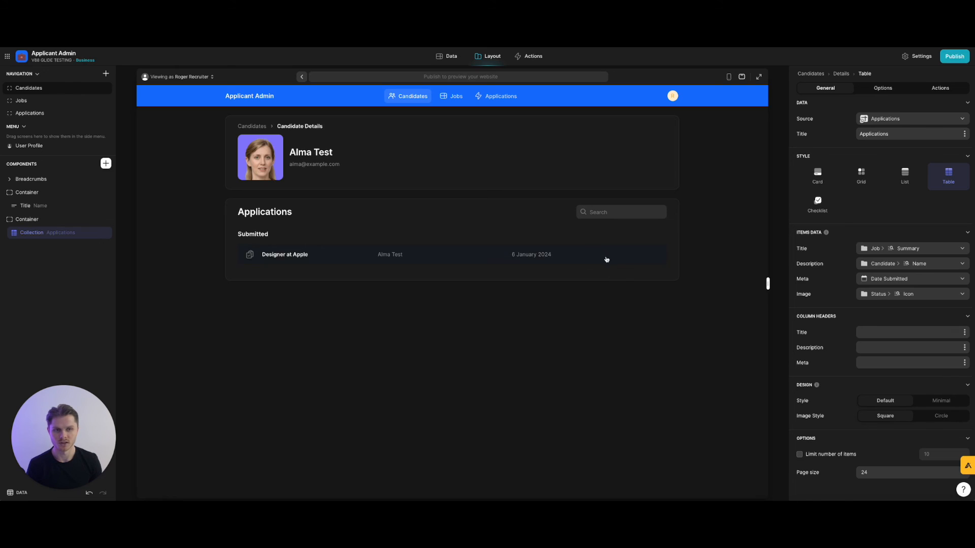
Review the Applications table's Edit Application workflow and its Can Edit Applications condition, then close it.
left_click(940, 88)
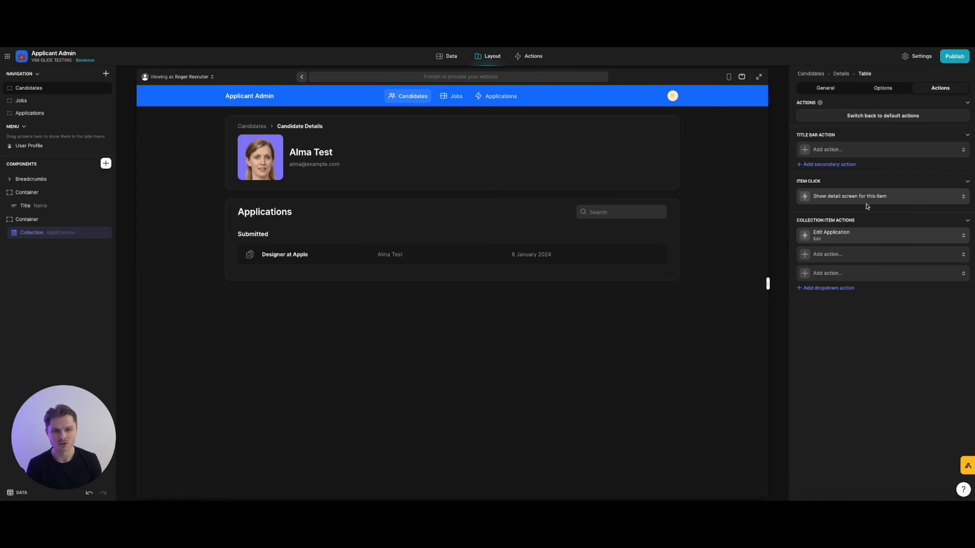
left_click(864, 238)
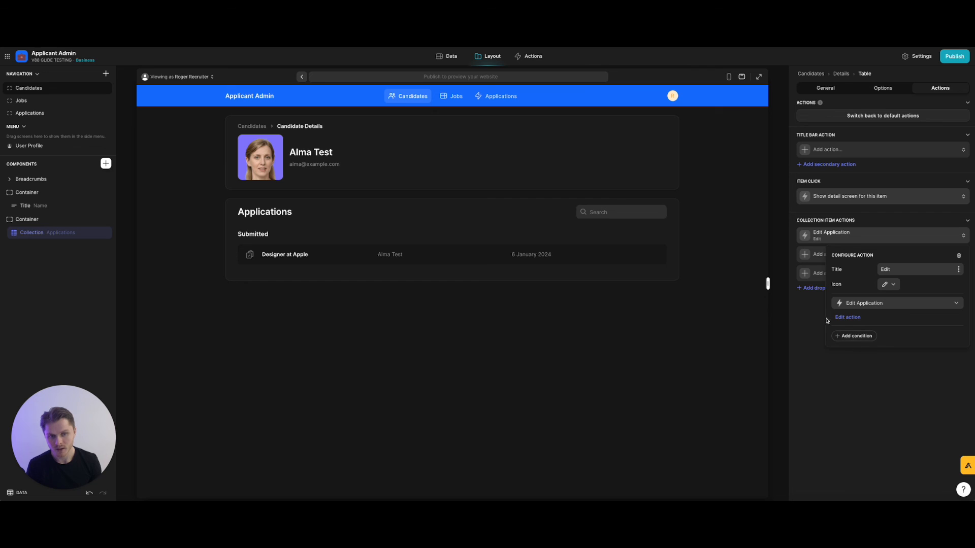
left_click(853, 318)
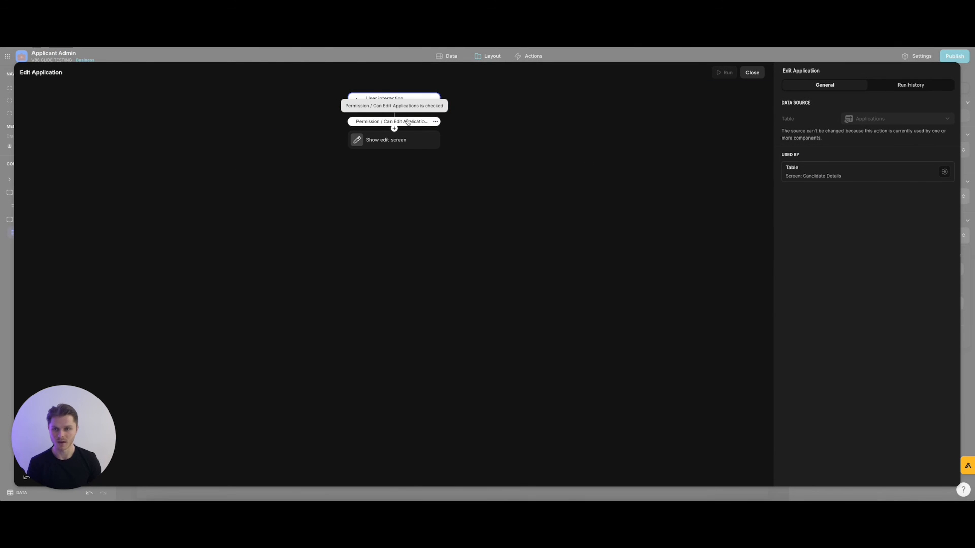
left_click(753, 73)
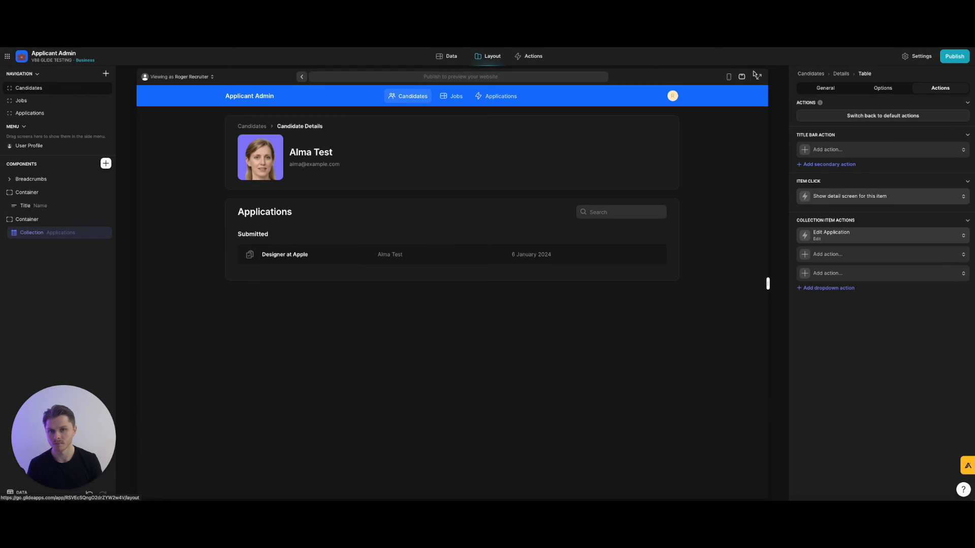
Remove the All Applications collection Edit action's permission condition and switch it to the Edit Application action.
left_click(412, 98)
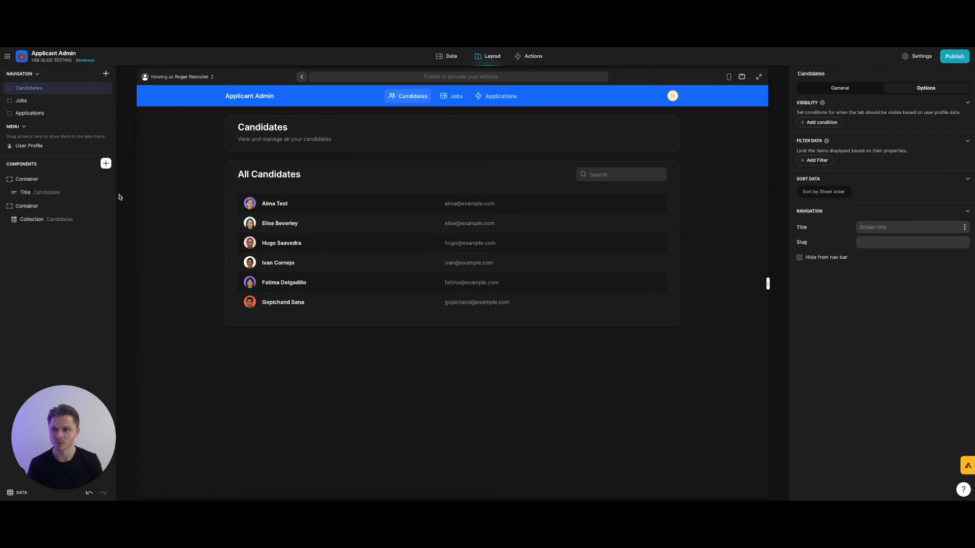
left_click(482, 100)
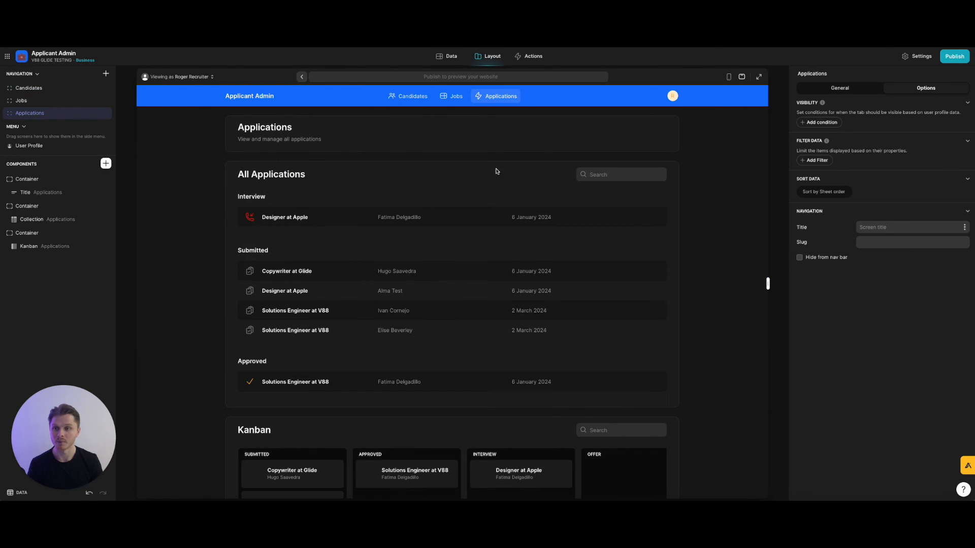
left_click(59, 222)
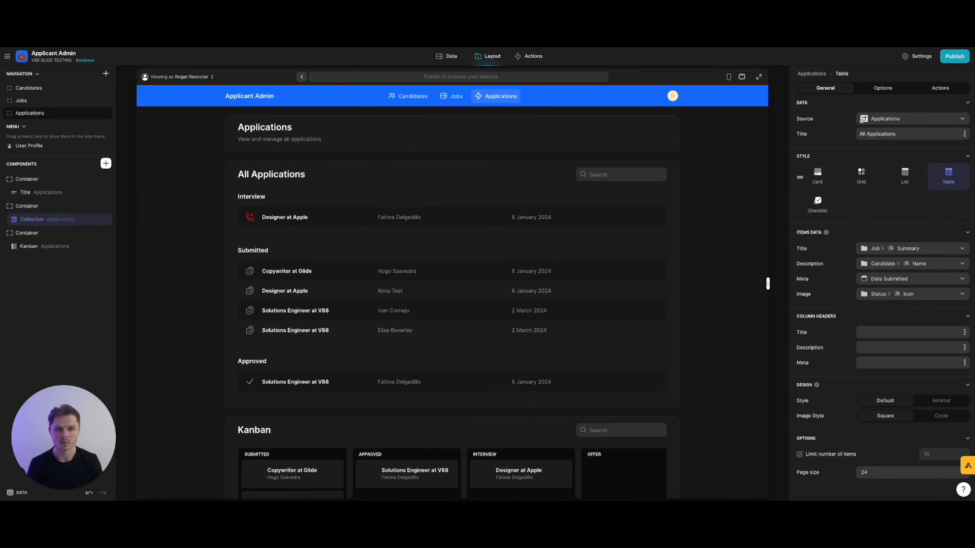
left_click(940, 87)
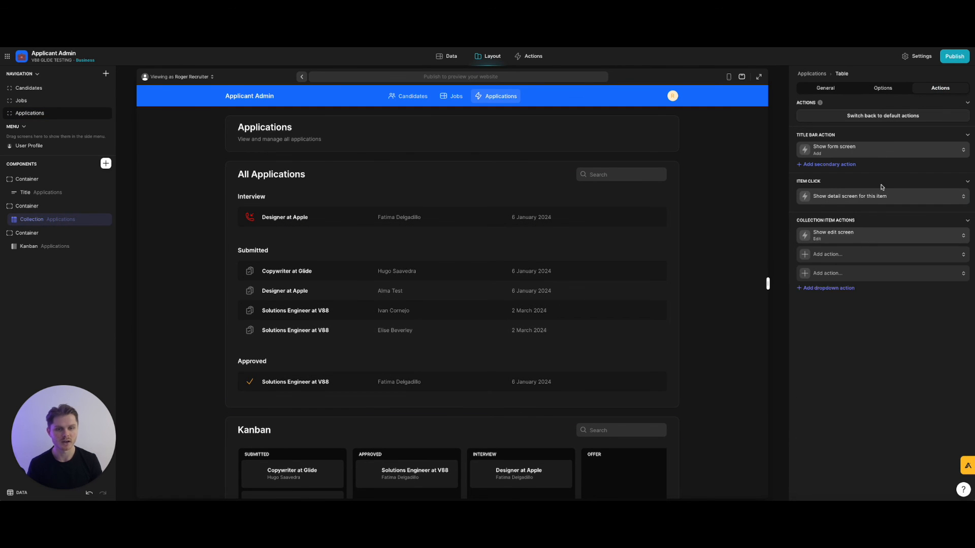
left_click(859, 236)
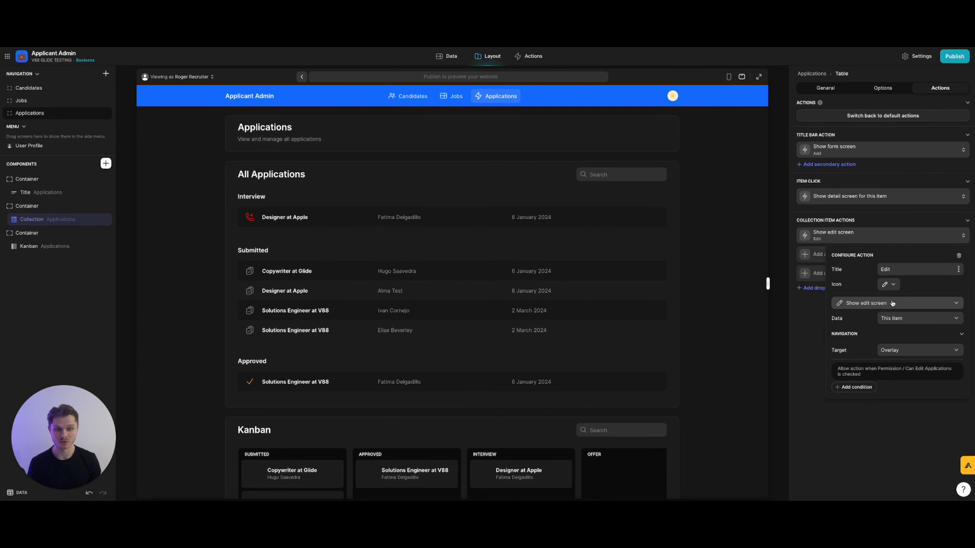
left_click(914, 372)
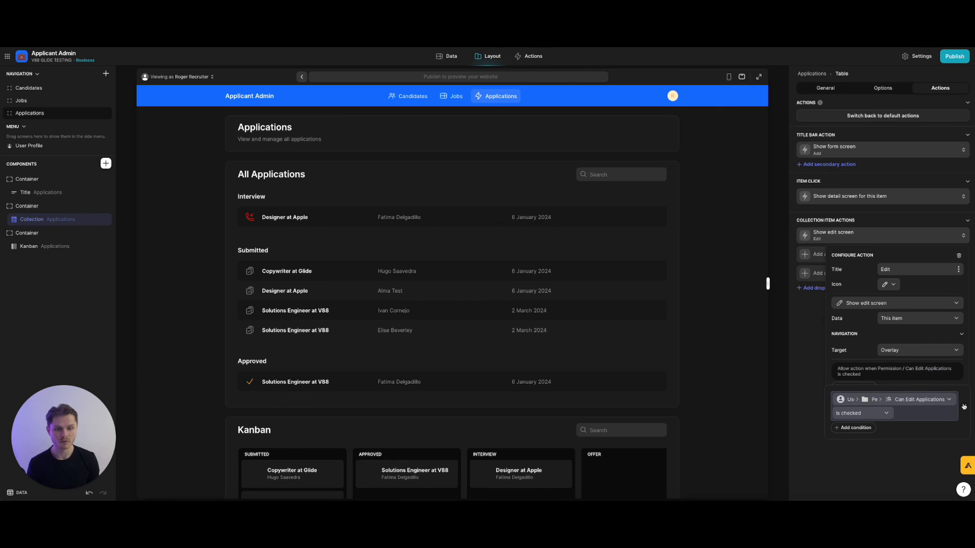
left_click(964, 406)
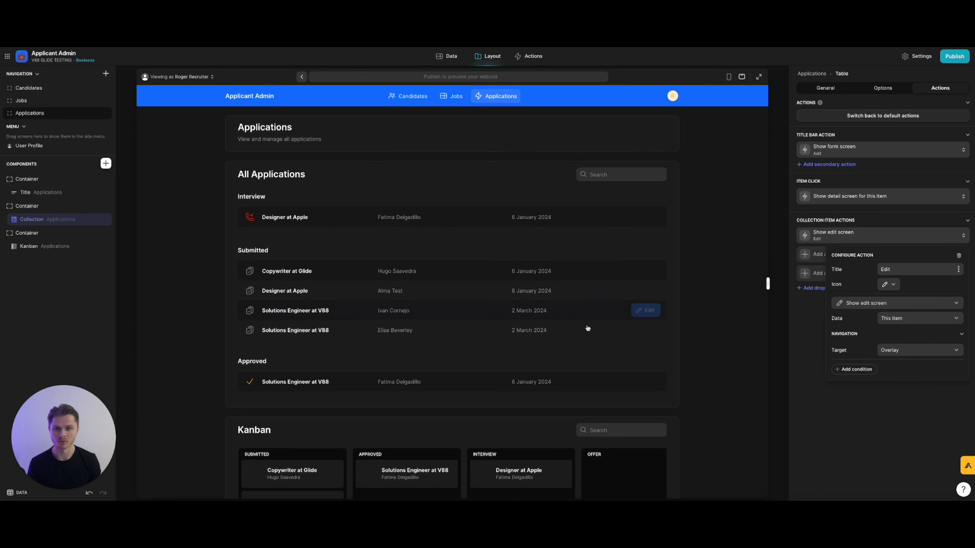
left_click(899, 303)
mouse_move(877, 347)
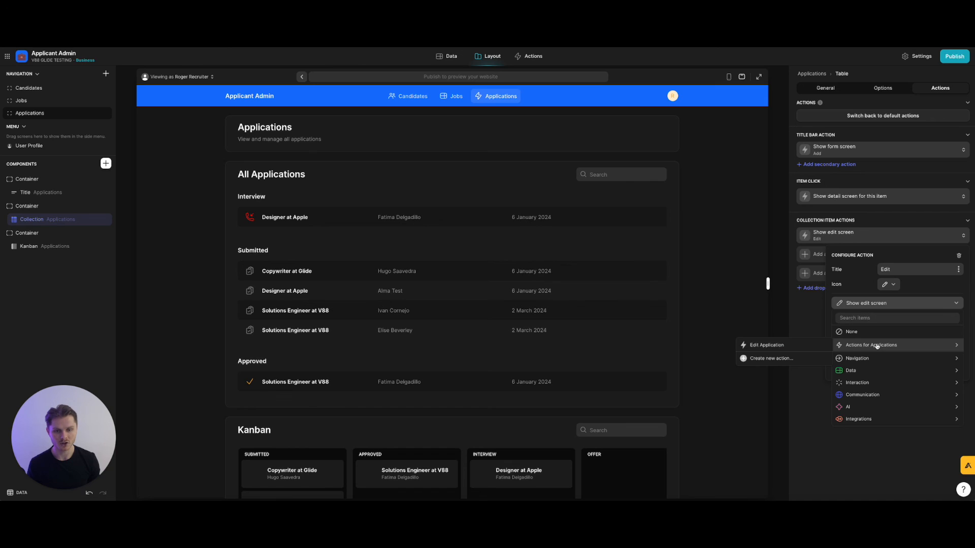
left_click(769, 345)
left_click(888, 360)
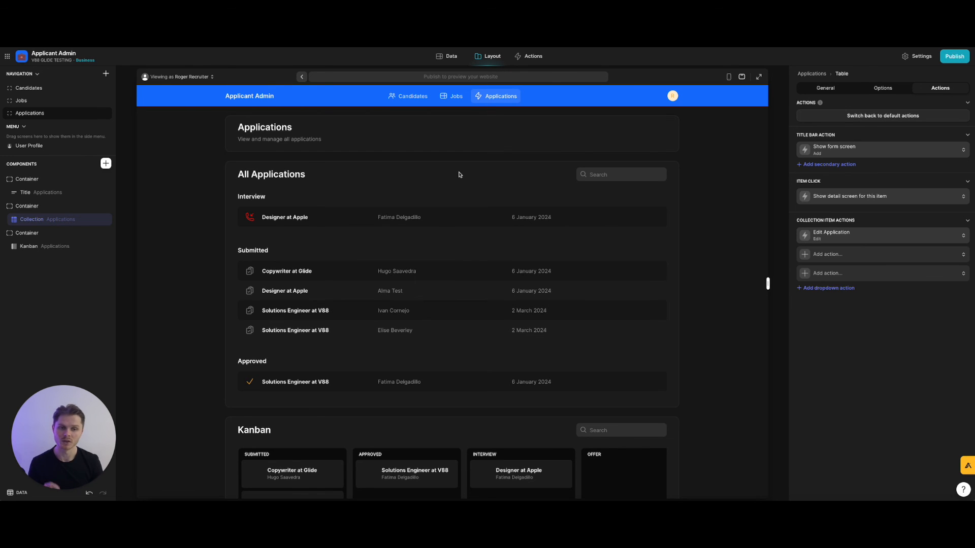
On Designer at Apple's details, replace the title's conditioned Edit action with the shared Edit Application action.
left_click(457, 214)
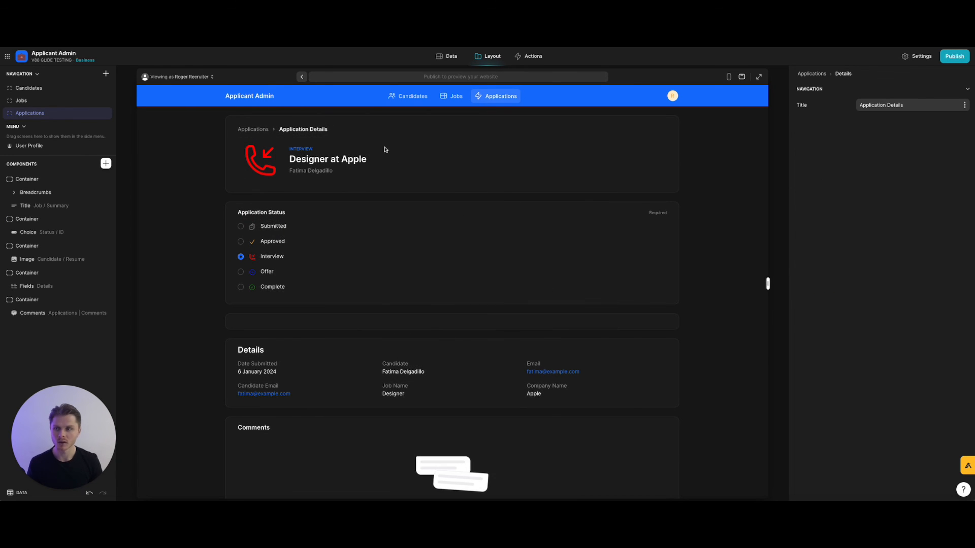
left_click(38, 208)
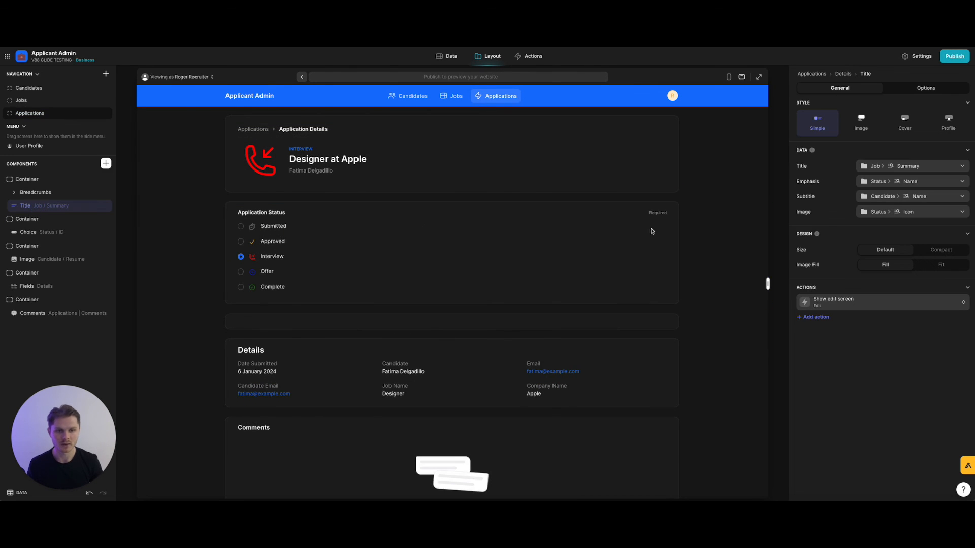
left_click(847, 300)
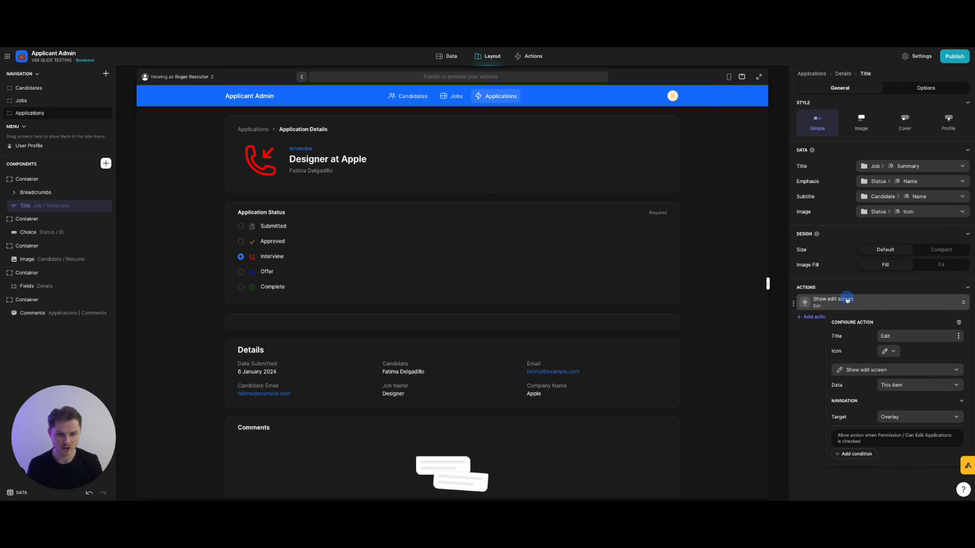
left_click(887, 435)
left_click(833, 450)
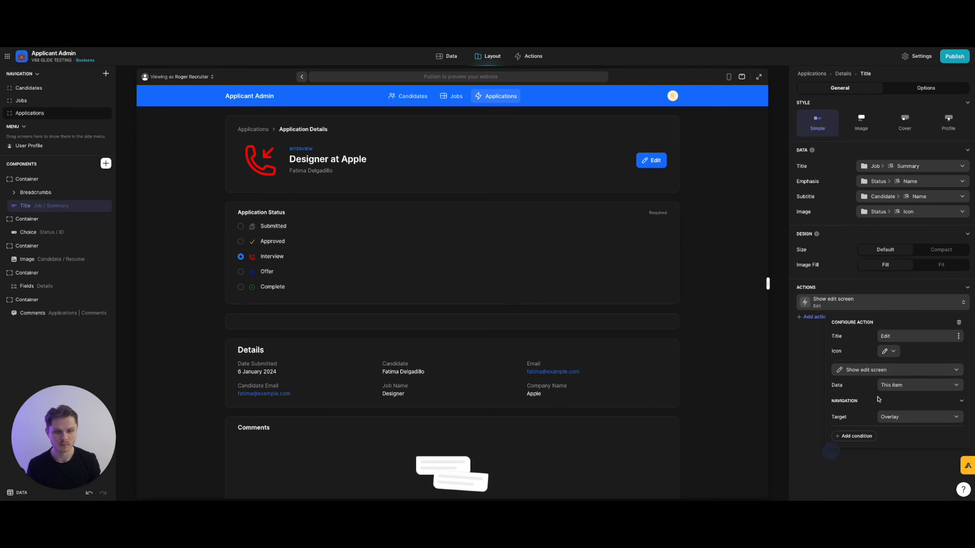
left_click(900, 372)
mouse_move(884, 412)
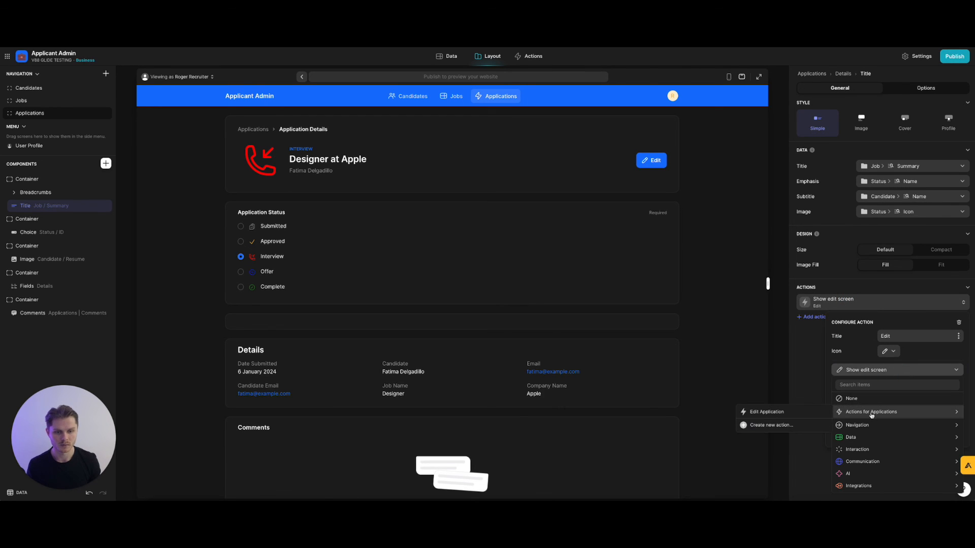
left_click(800, 411)
left_click(882, 461)
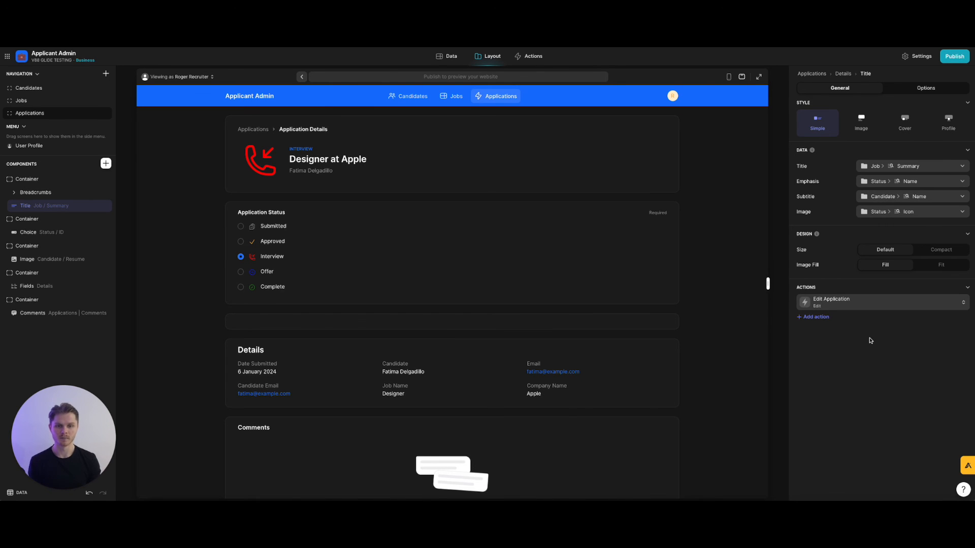
left_click(527, 57)
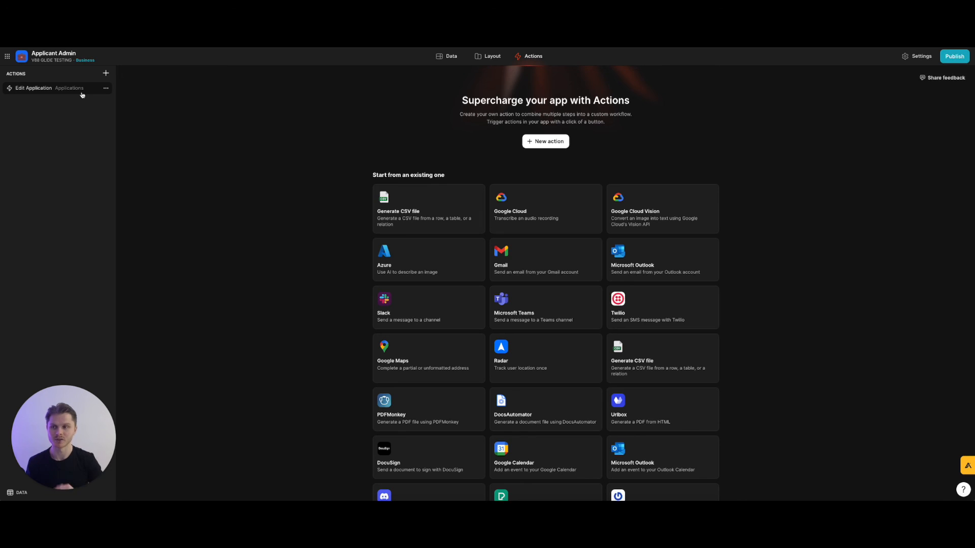
Open Edit Application from the Actions list to see its Can Edit Applications check.
left_click(44, 90)
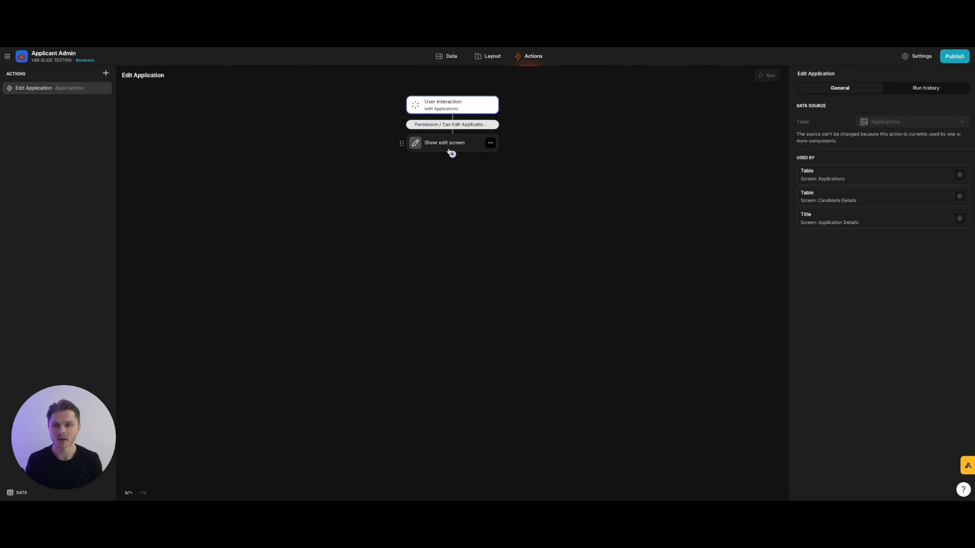
Back in the layout editor, open the Copywriter at Glide application from the Applications Kanban board.
left_click(452, 154)
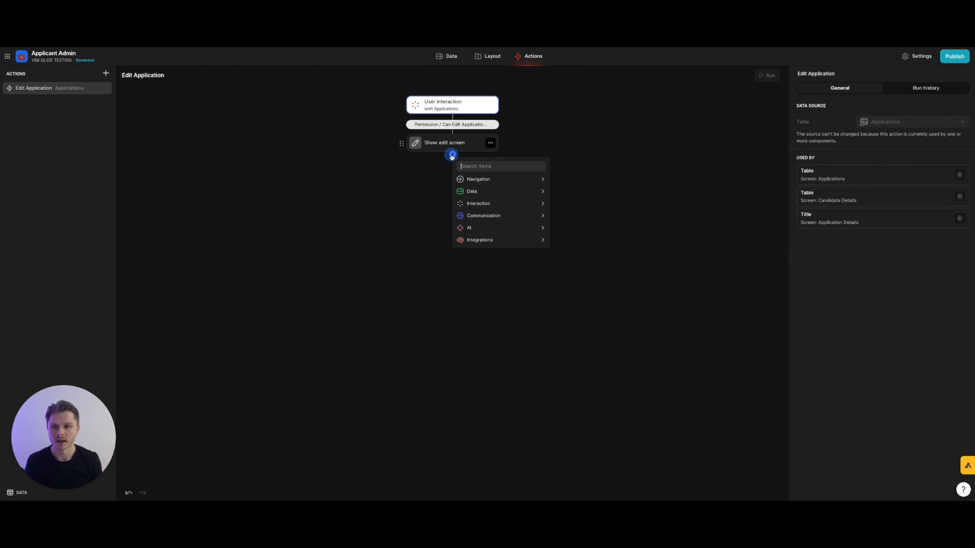
left_click(399, 159)
mouse_move(451, 155)
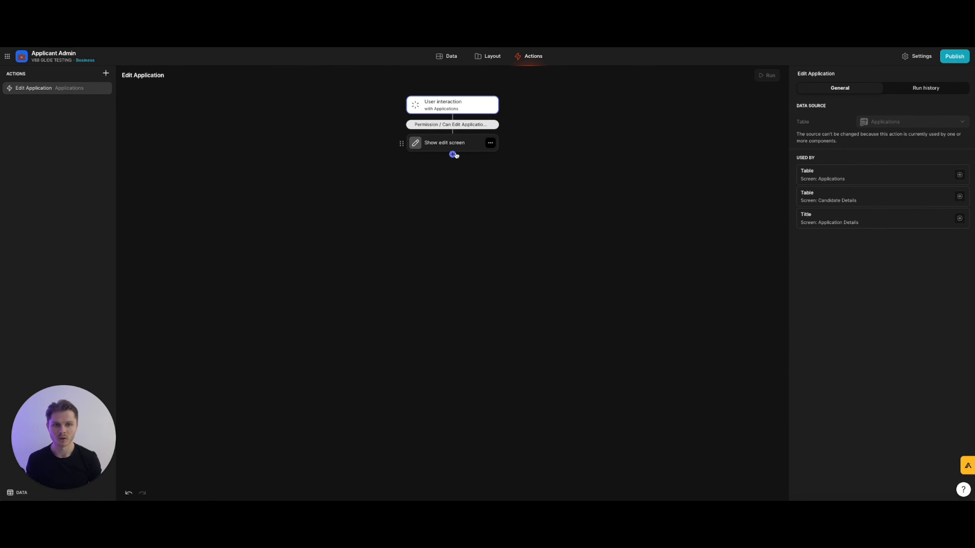
left_click(491, 59)
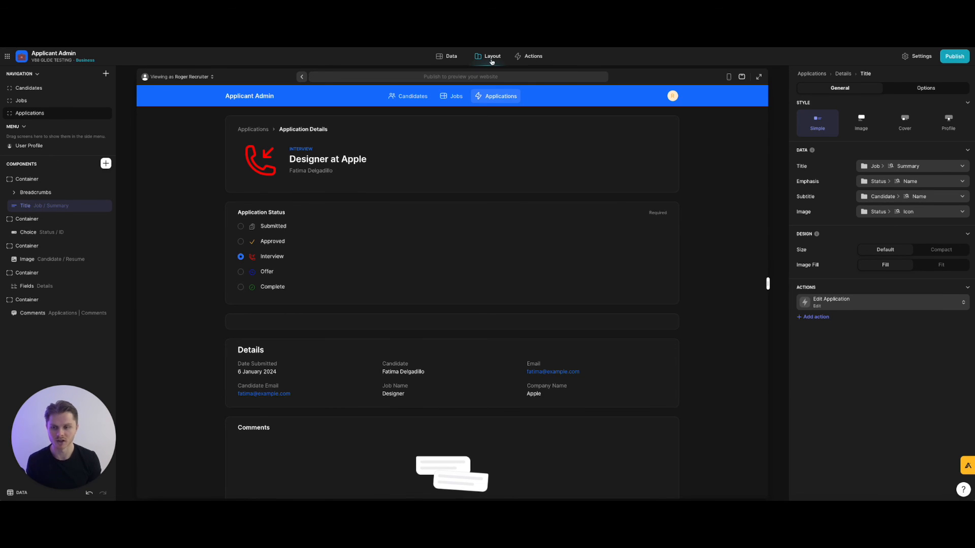
left_click(260, 130)
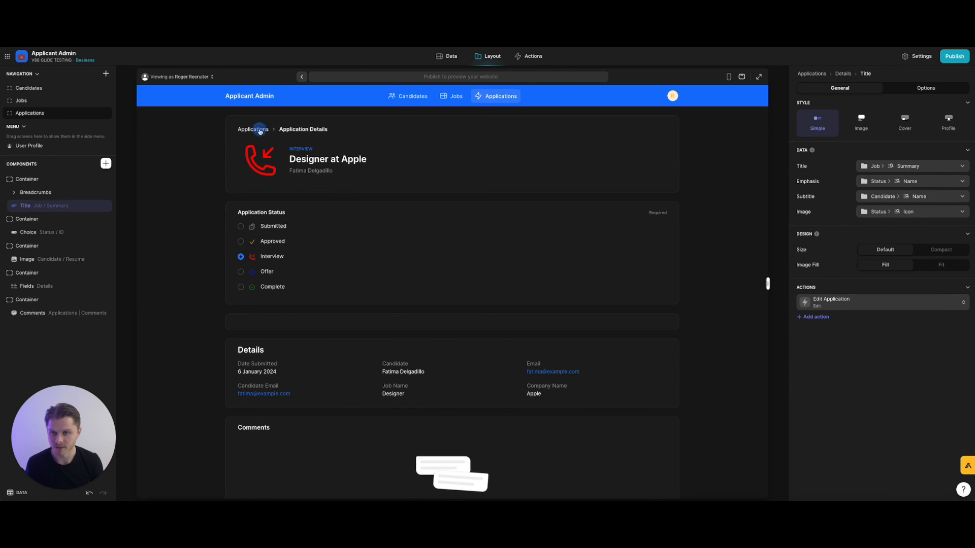
scroll(381, 200, "down", 3)
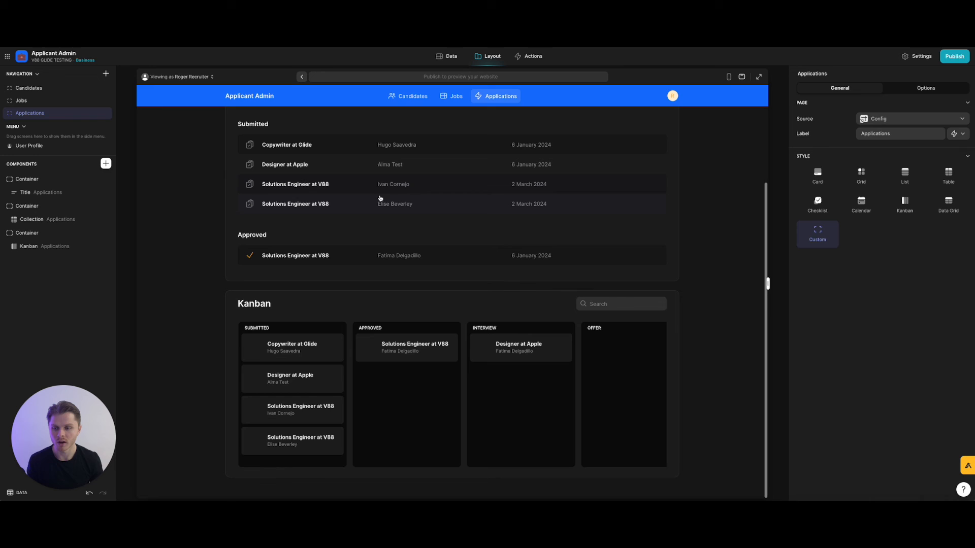
left_click(286, 351)
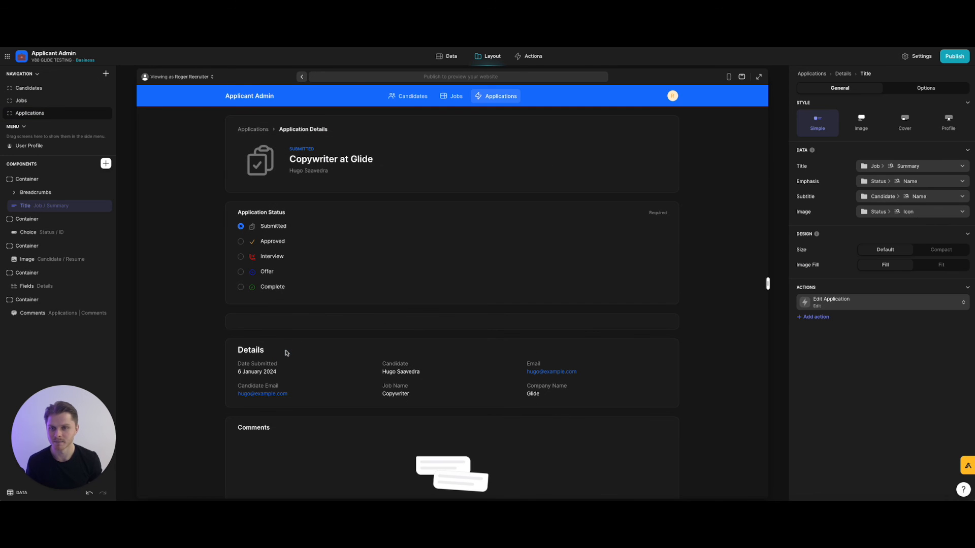
Go back to the Applications list, then switch the preview between Candidates and Jobs, ending on Jobs.
left_click(249, 131)
left_click(456, 97)
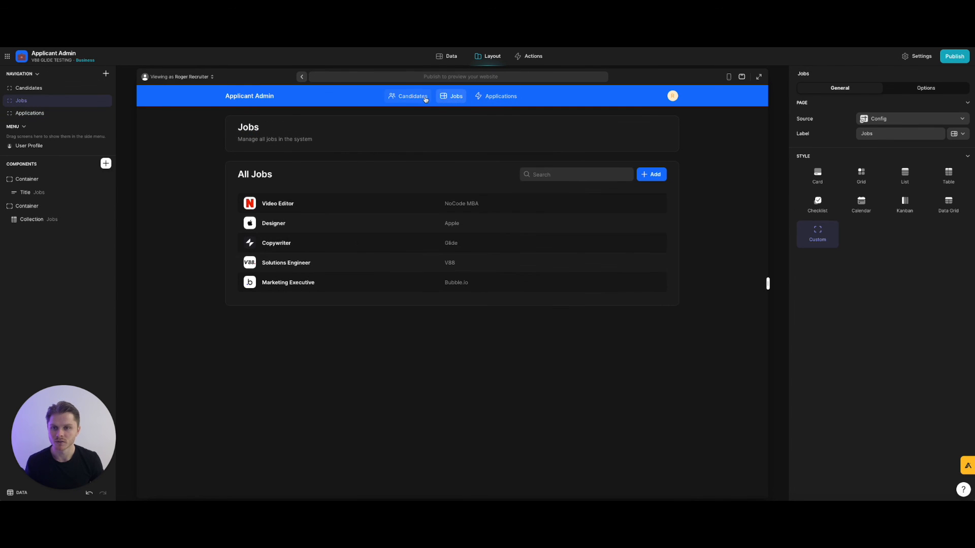
left_click(419, 98)
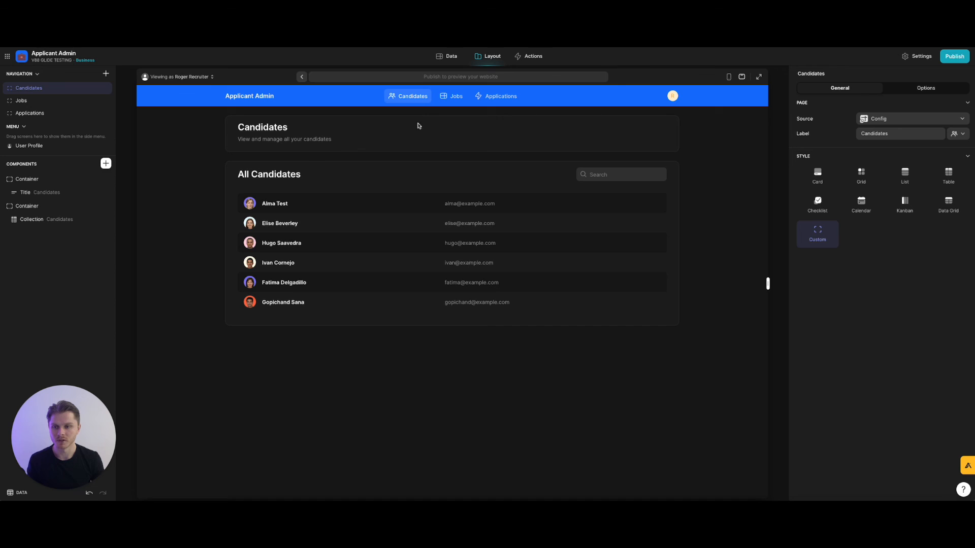
left_click(455, 96)
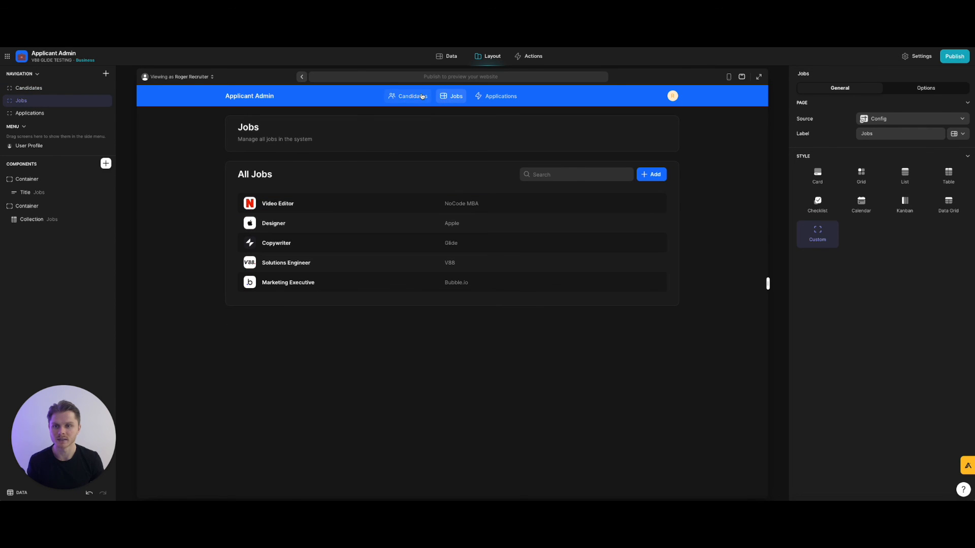
left_click(422, 97)
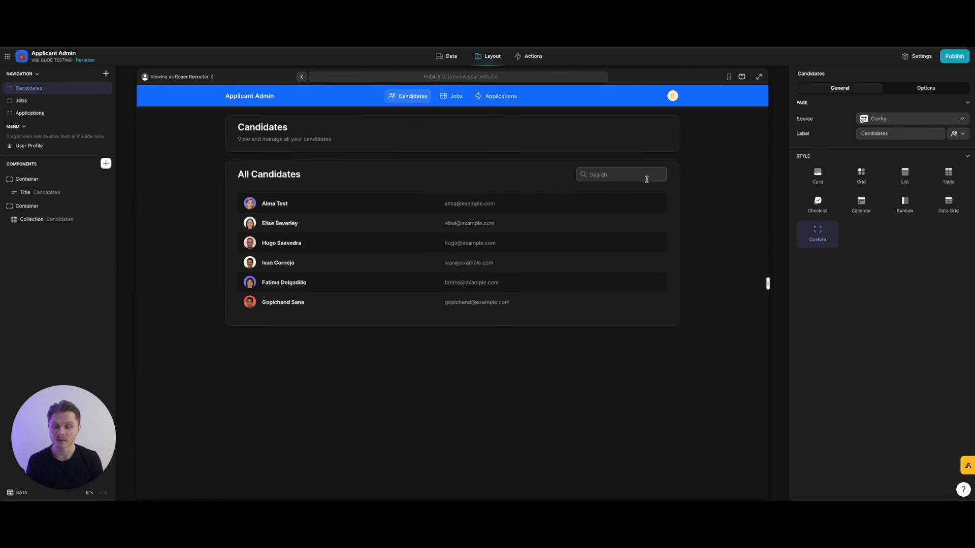
left_click(448, 98)
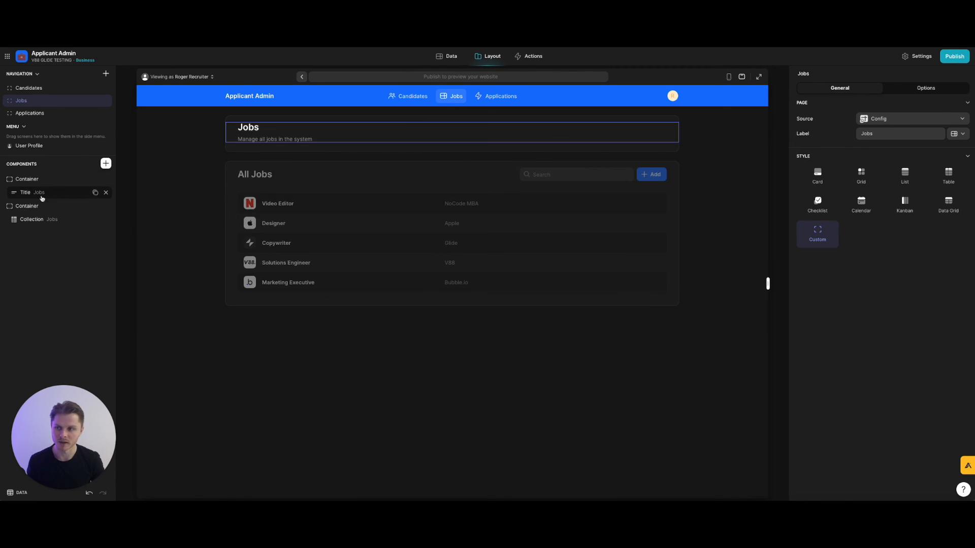
Add a condition to the Jobs 'Show form screen' action: User Profile > Permission > Can Add Jobs is checked.
left_click(57, 215)
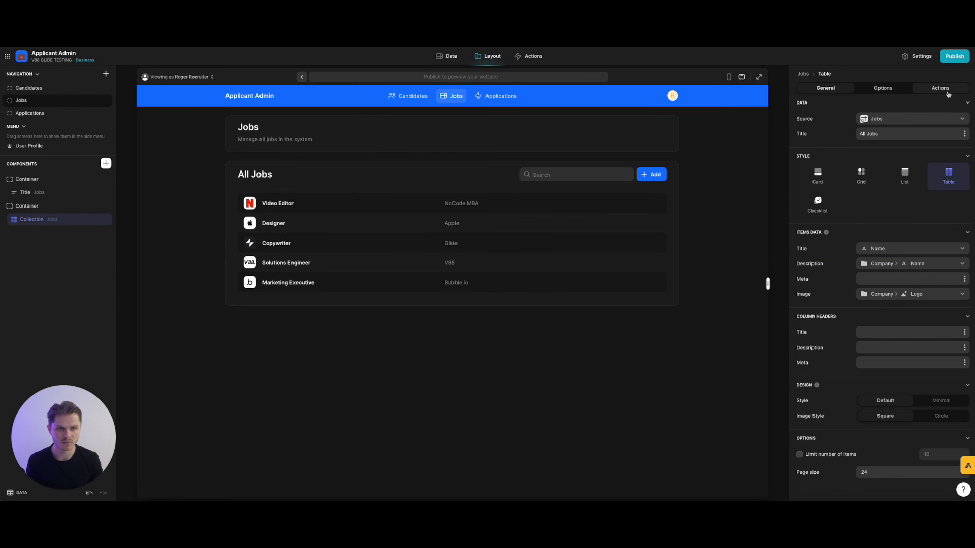
left_click(940, 88)
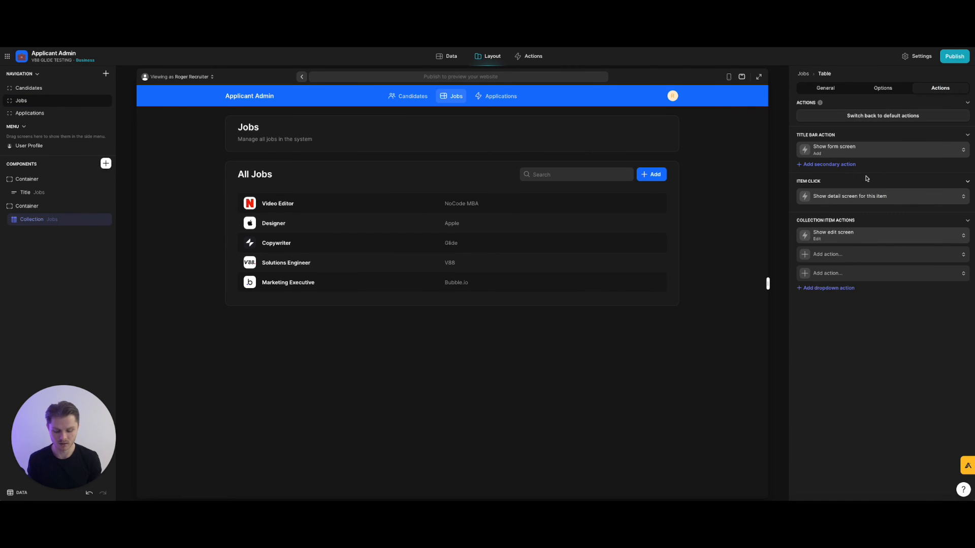
left_click(856, 149)
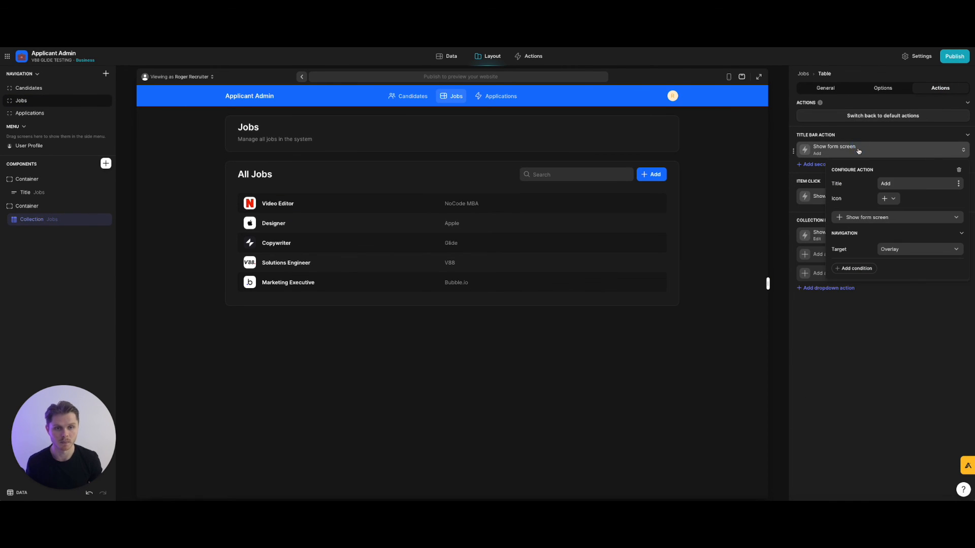
left_click(857, 270)
left_click(895, 268)
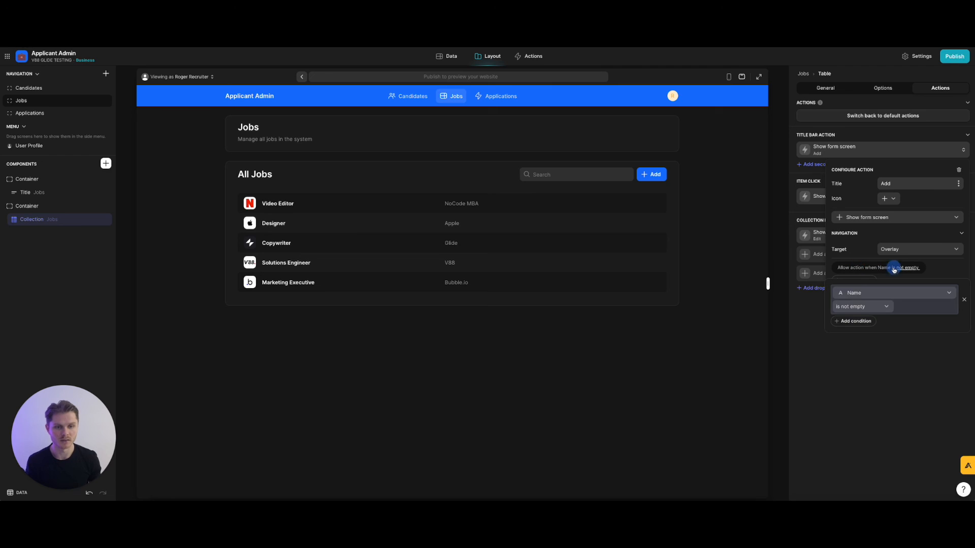
left_click(880, 295)
mouse_move(880, 321)
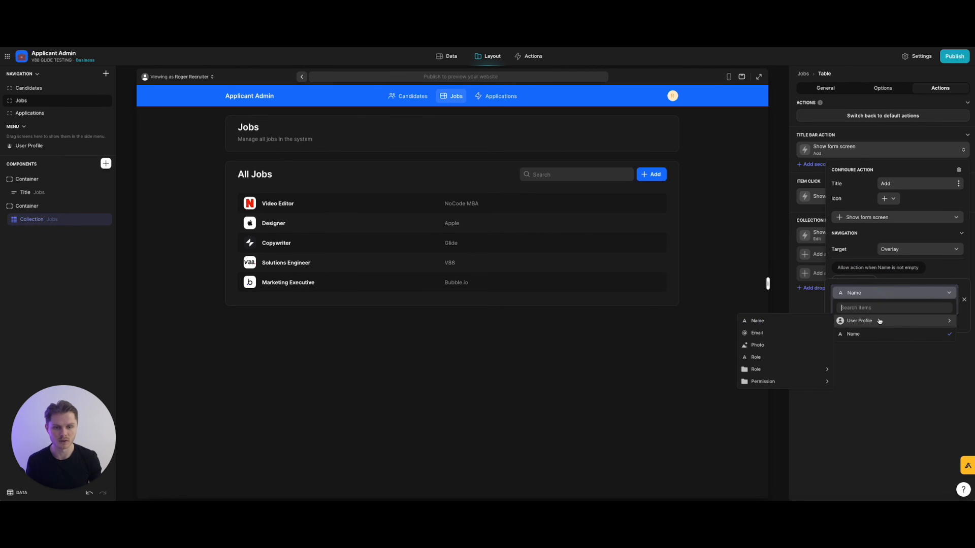
mouse_move(777, 379)
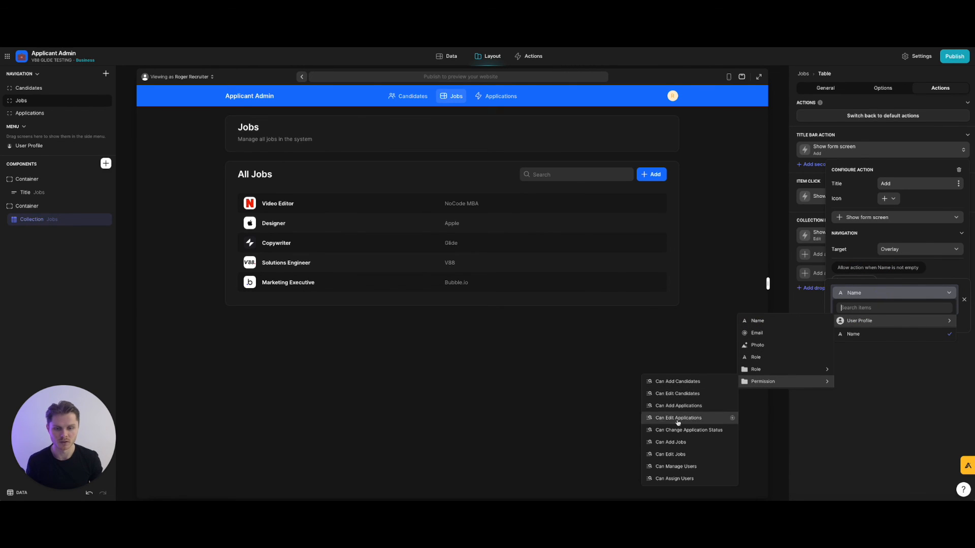
left_click(681, 441)
left_click(860, 312)
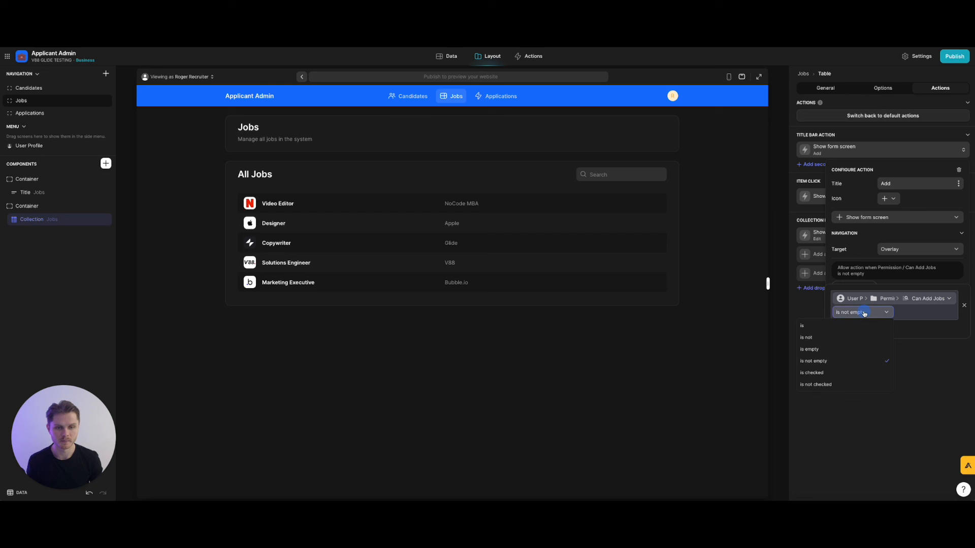
left_click(845, 367)
left_click(862, 364)
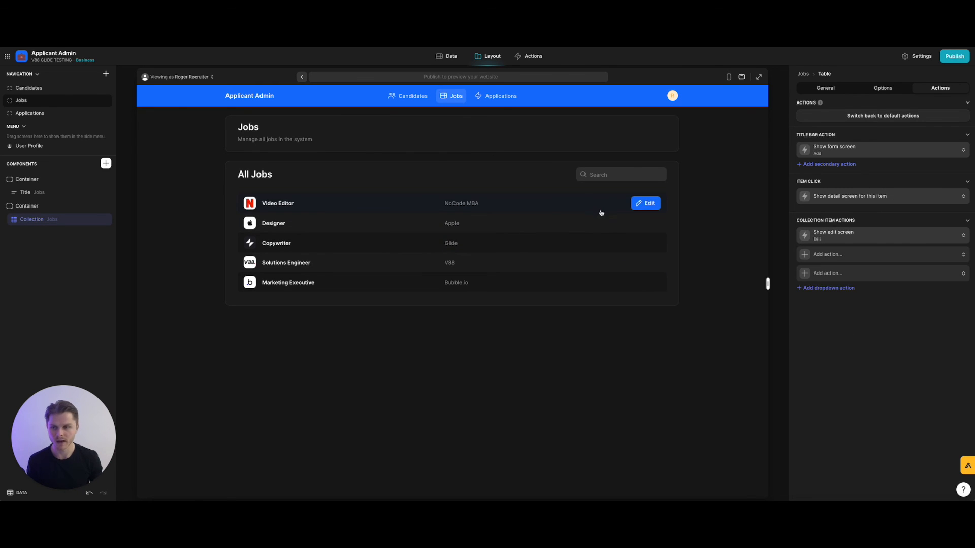
left_click(853, 238)
Add a condition to the Jobs 'Show edit screen' action: User Profile > Permission > Can Edit Jobs is checked.
left_click(859, 372)
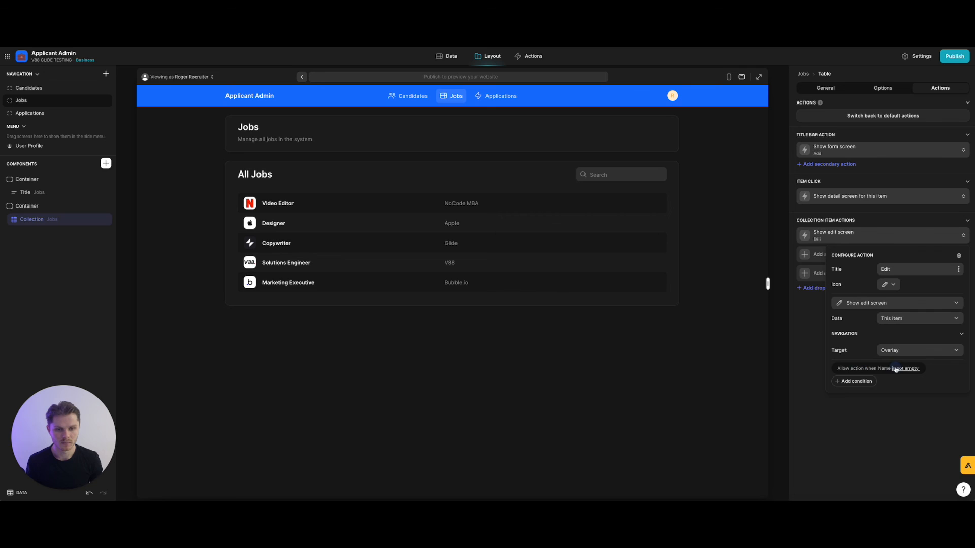
left_click(896, 370)
left_click(880, 394)
mouse_move(863, 422)
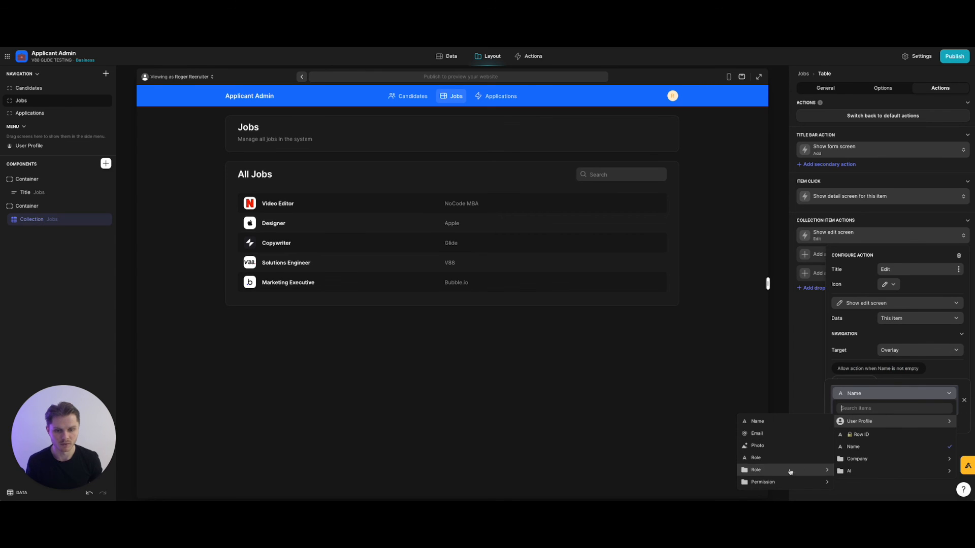
mouse_move(789, 482)
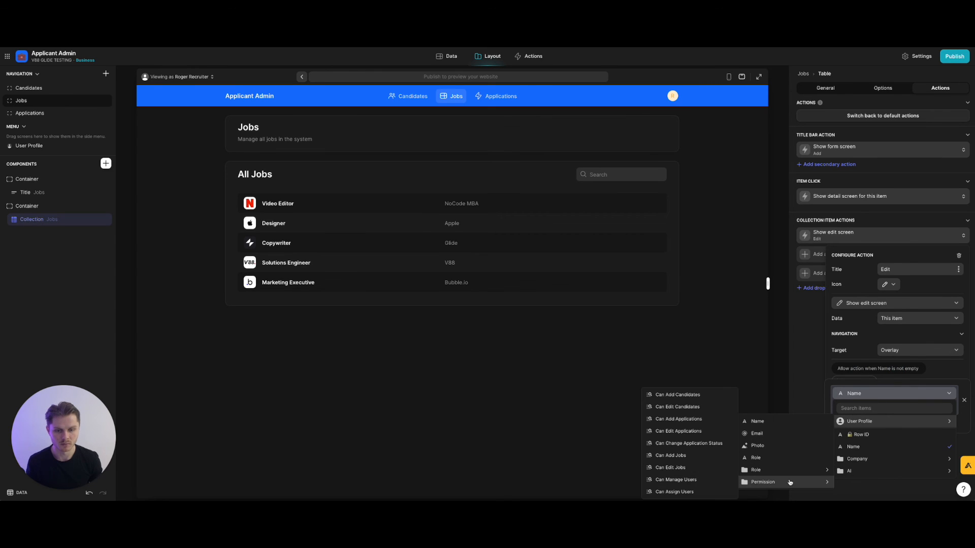
left_click(695, 467)
left_click(858, 419)
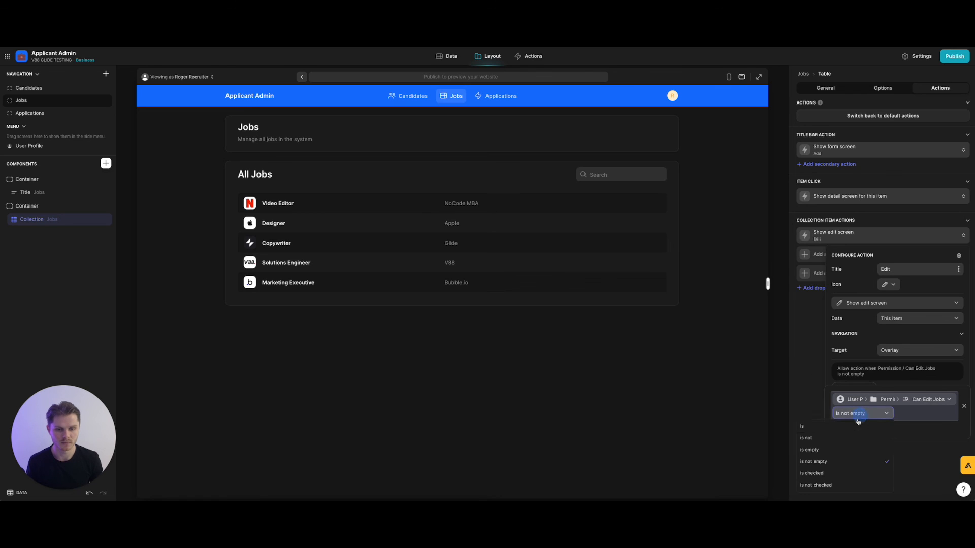
left_click(848, 473)
left_click(861, 459)
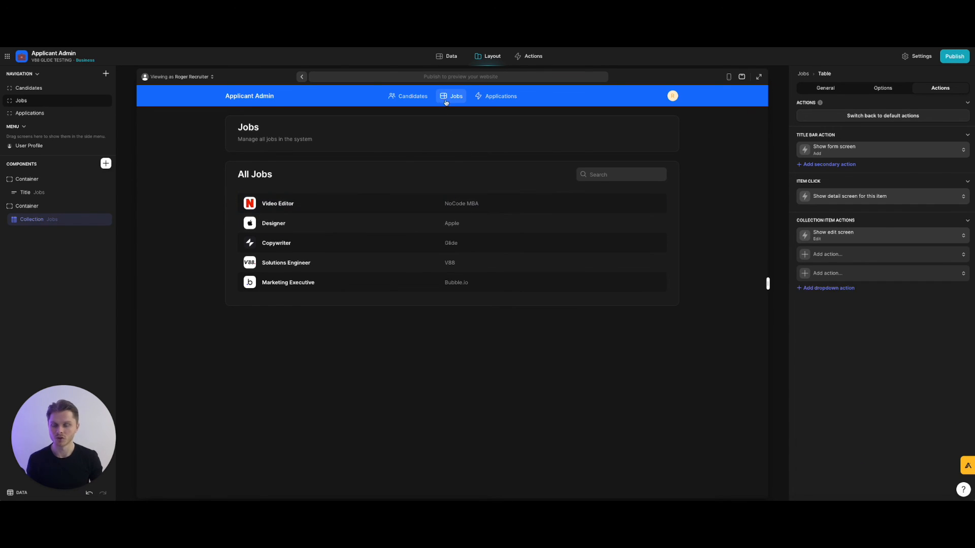
Preview the Candidates and Applications screens, ending back on Candidates.
left_click(411, 96)
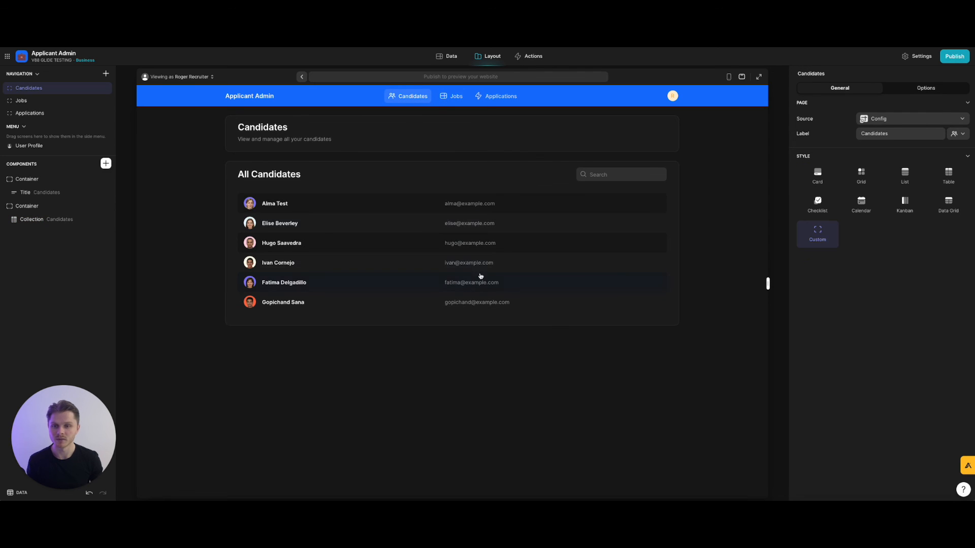
left_click(502, 96)
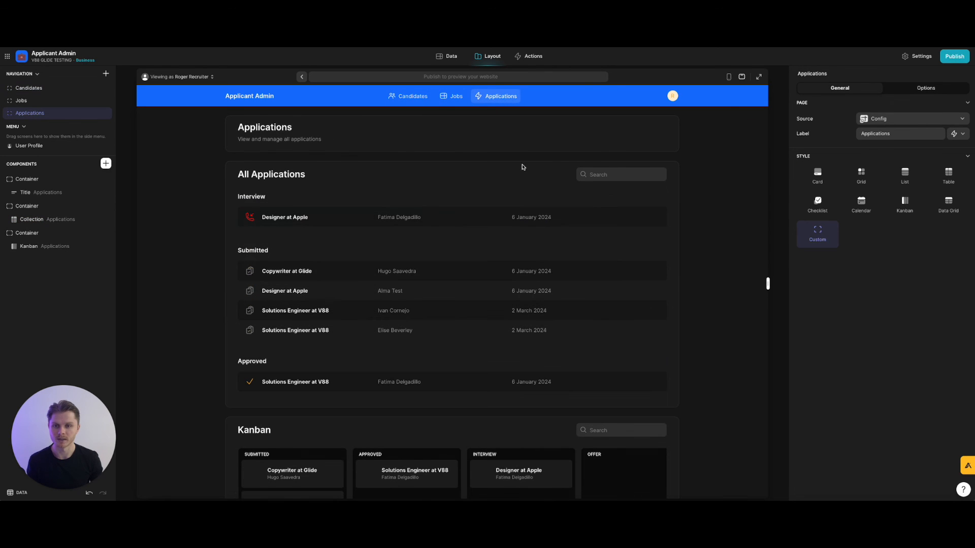
left_click(419, 95)
In the User | Roles data table, tick Can Edit Applications for the recruiter row, then view the Admins table.
left_click(452, 56)
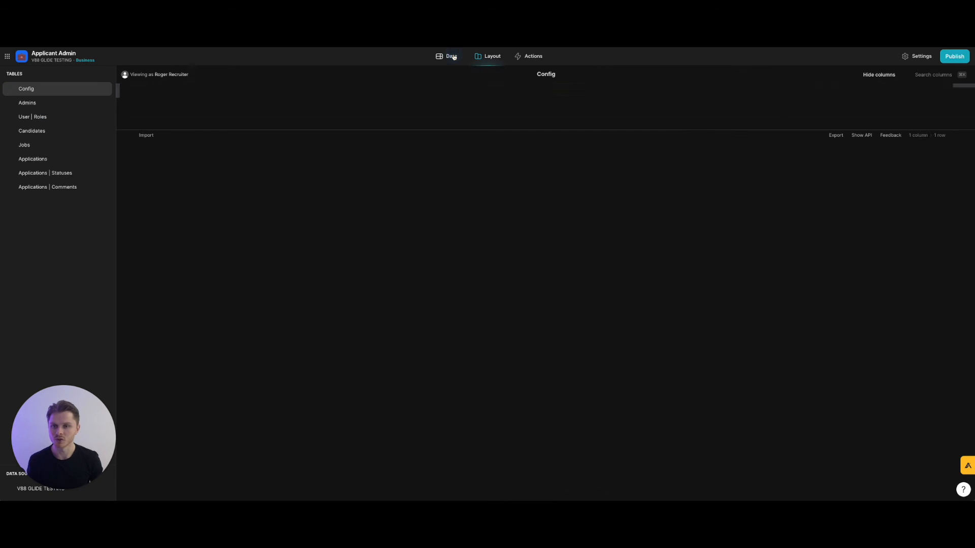
left_click(62, 117)
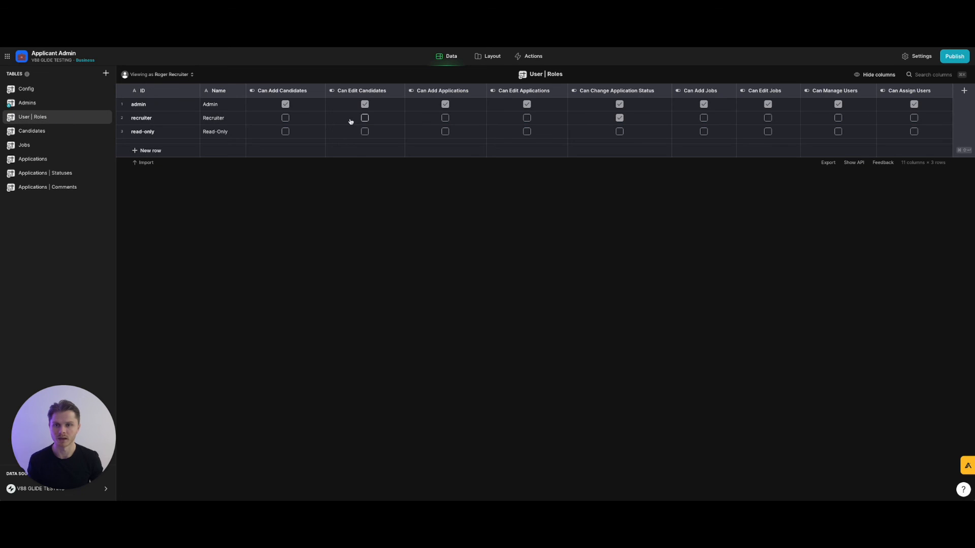
left_click(527, 117)
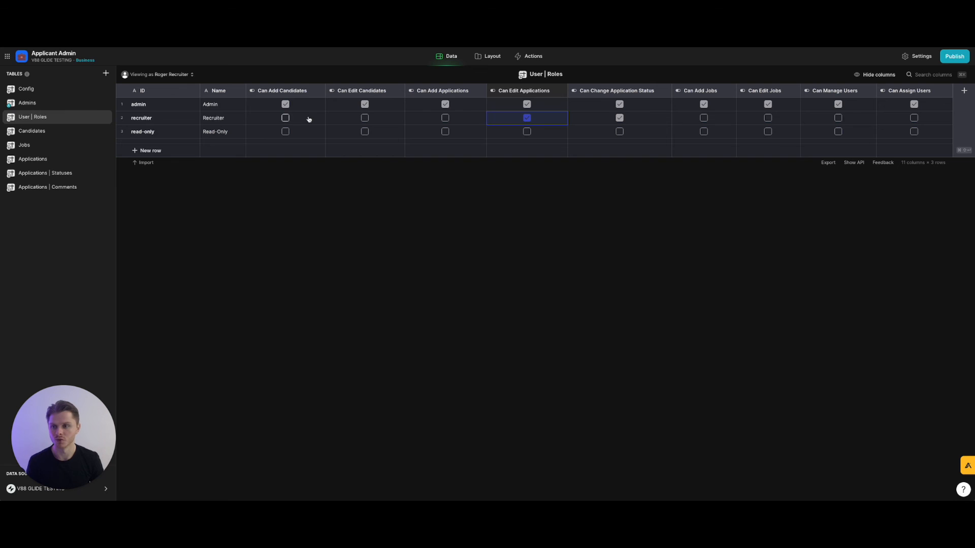
left_click(28, 103)
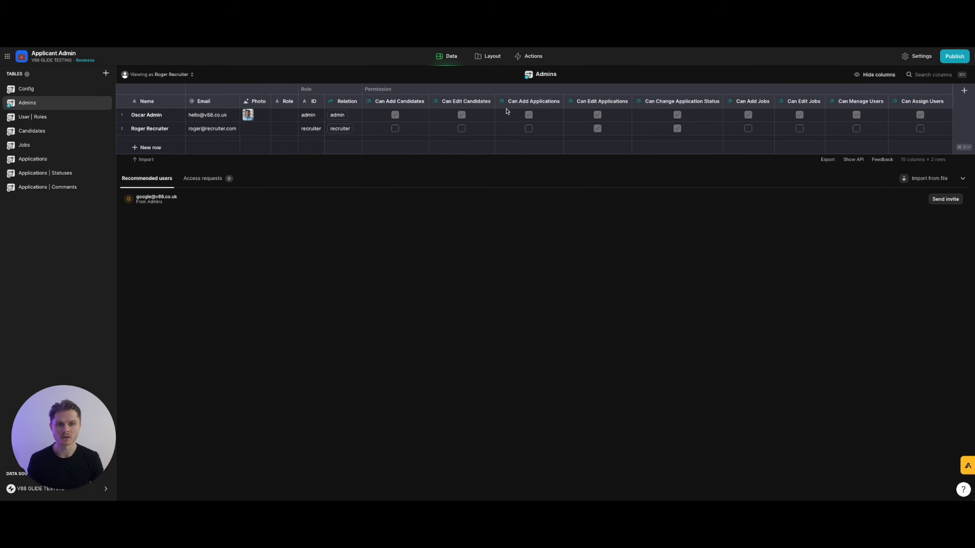
Back in Layout, preview the Jobs and Applications screens, ending on Candidates.
left_click(496, 58)
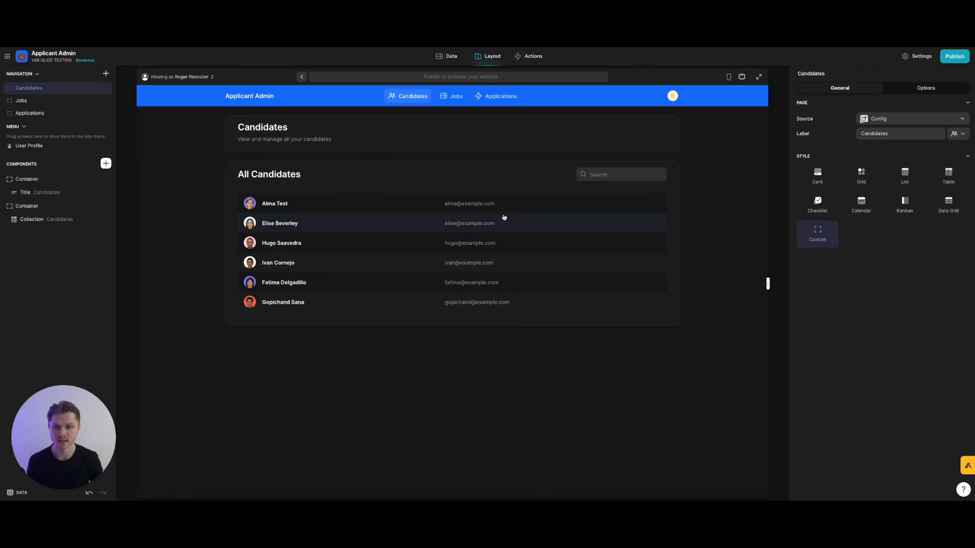
left_click(448, 97)
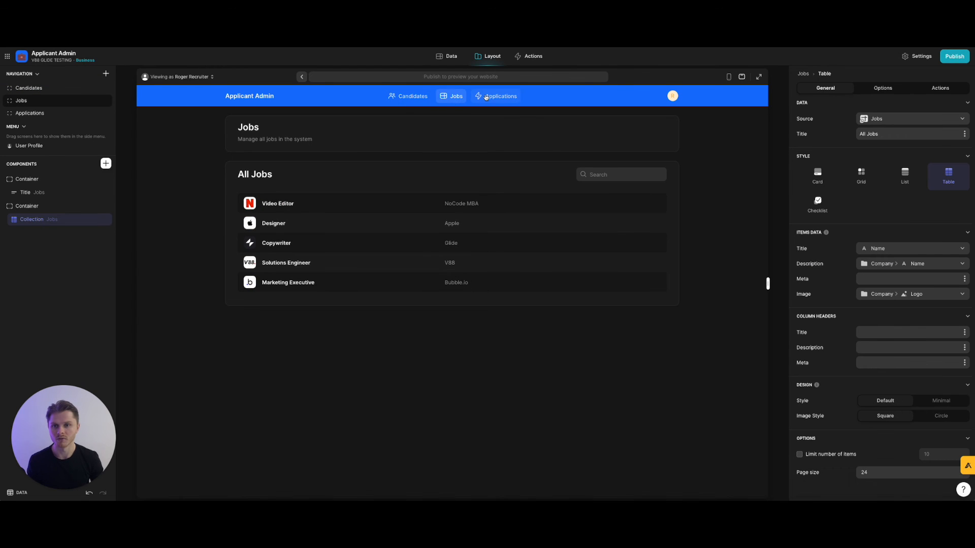
left_click(486, 98)
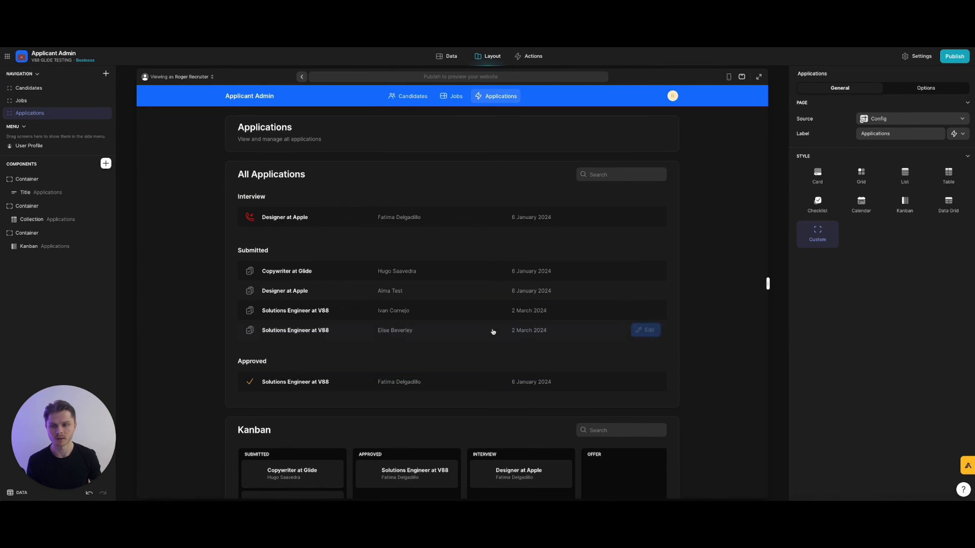
left_click(437, 99)
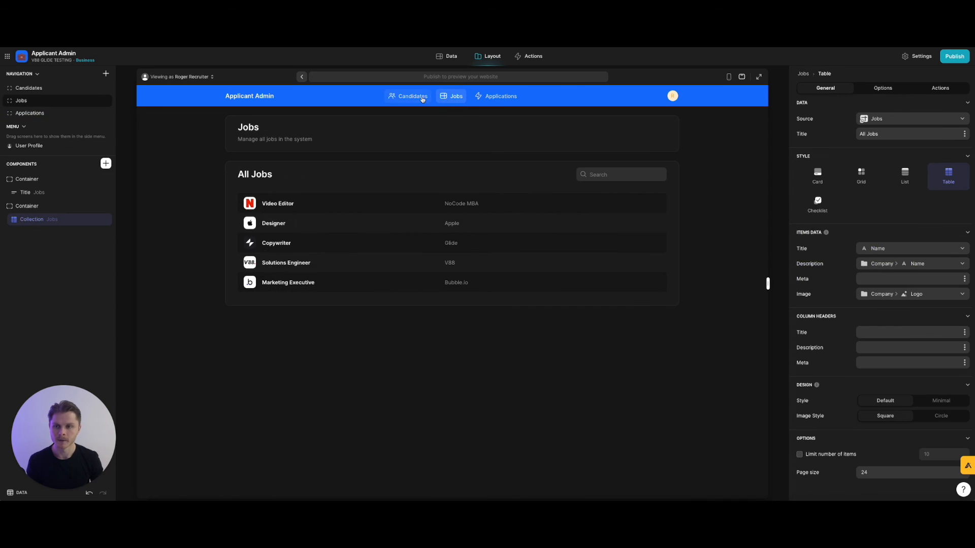
left_click(422, 100)
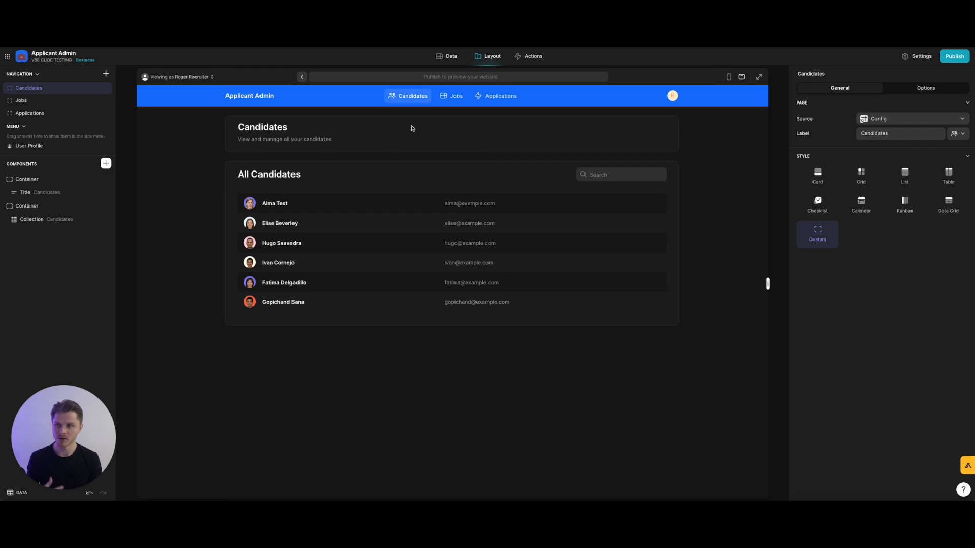
Set 'Viewing as' to the admin user so the preview runs with admin permissions.
left_click(209, 77)
left_click(199, 131)
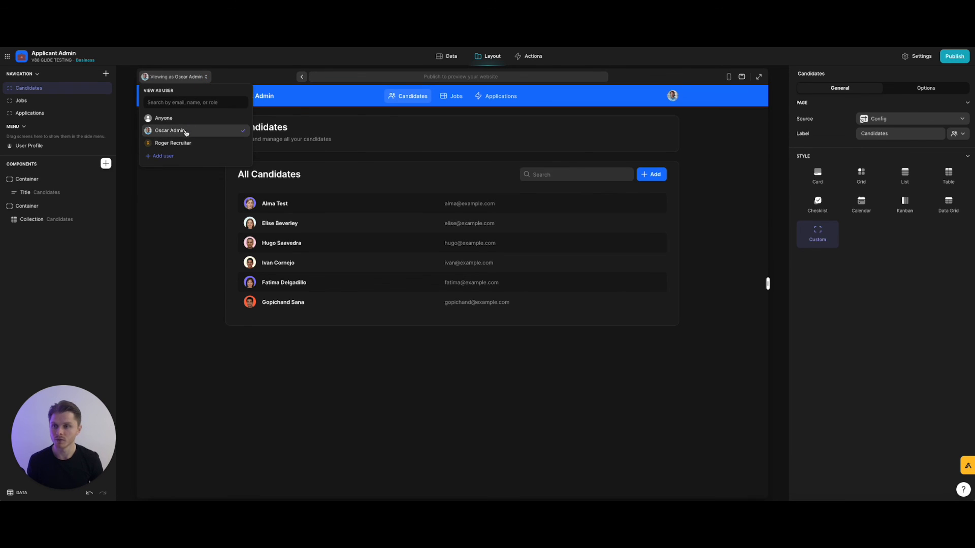
left_click(187, 233)
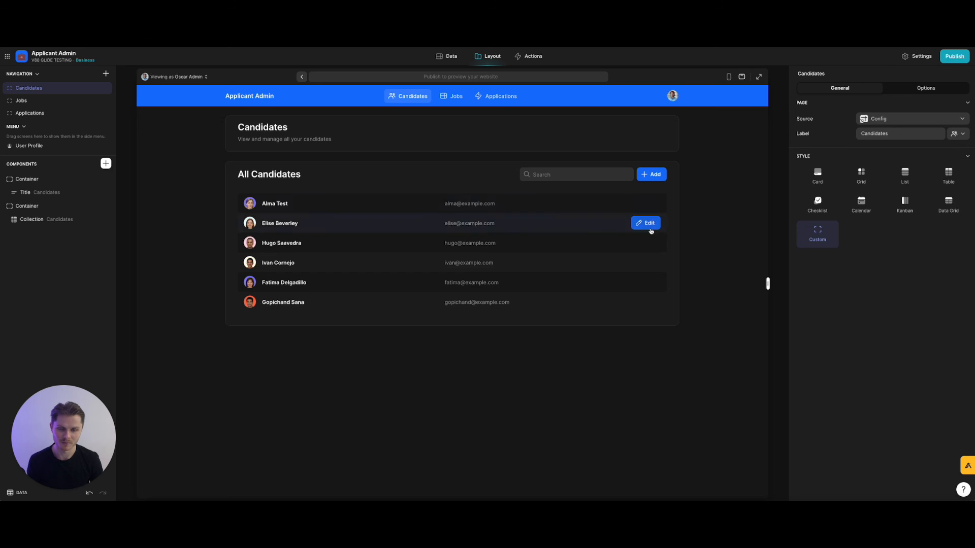